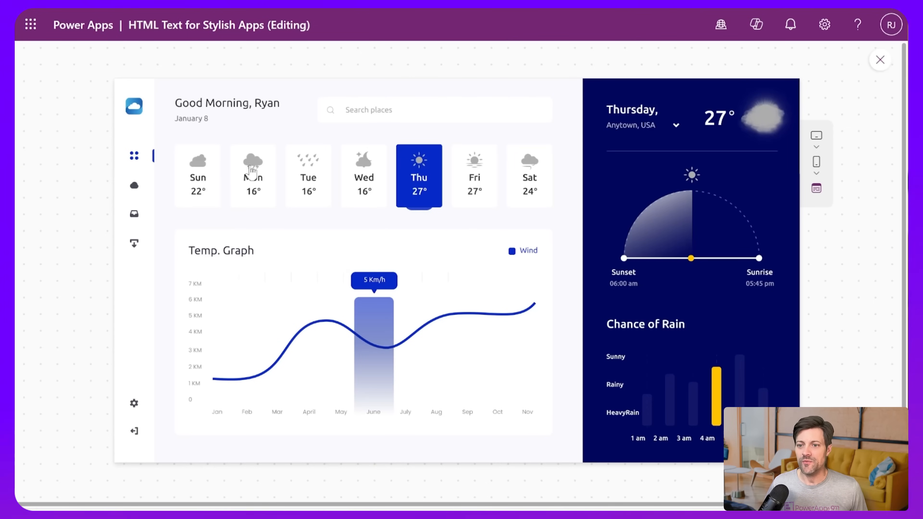
# Step: Open the Severe Weather Alerts overlay from the Monday forecast card, highlight its second thunderstorm badge, close the overlay and exit the preview
pyautogui.click(256, 171)
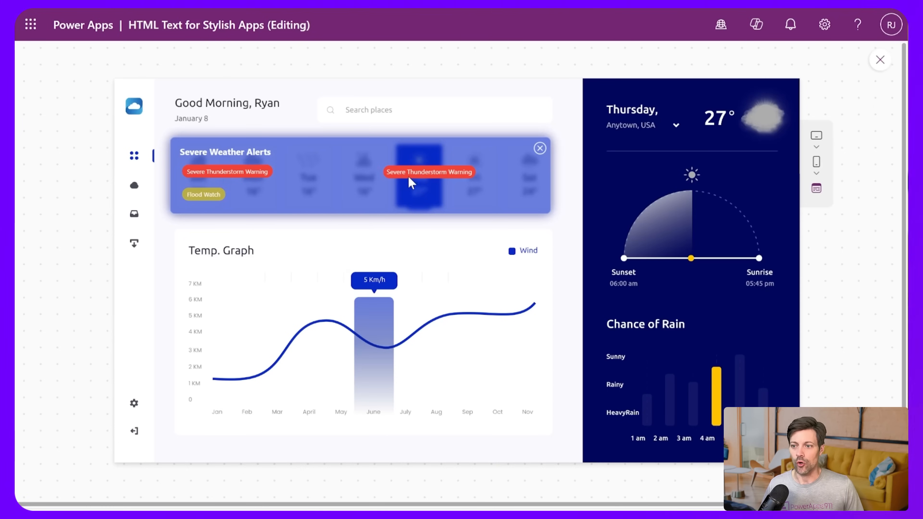
pyautogui.moveTo(388, 171); pyautogui.dragTo(474, 173)
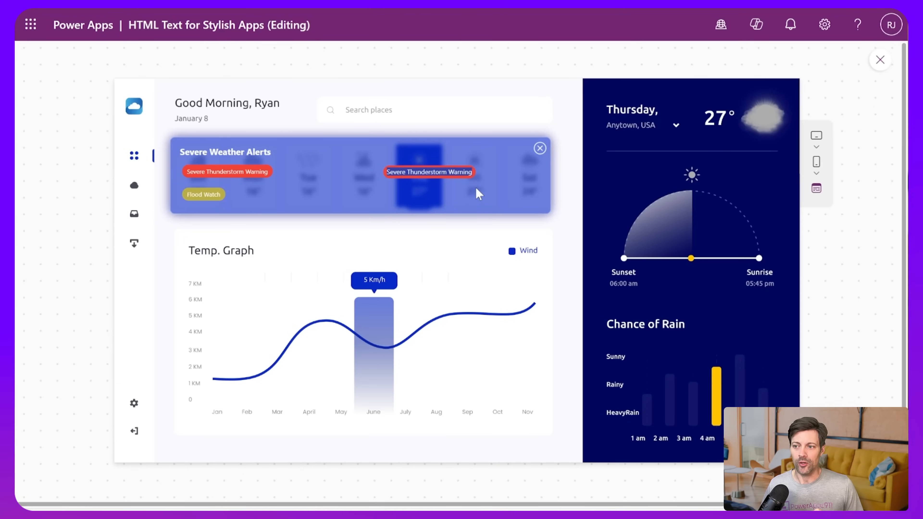
pyautogui.click(479, 199)
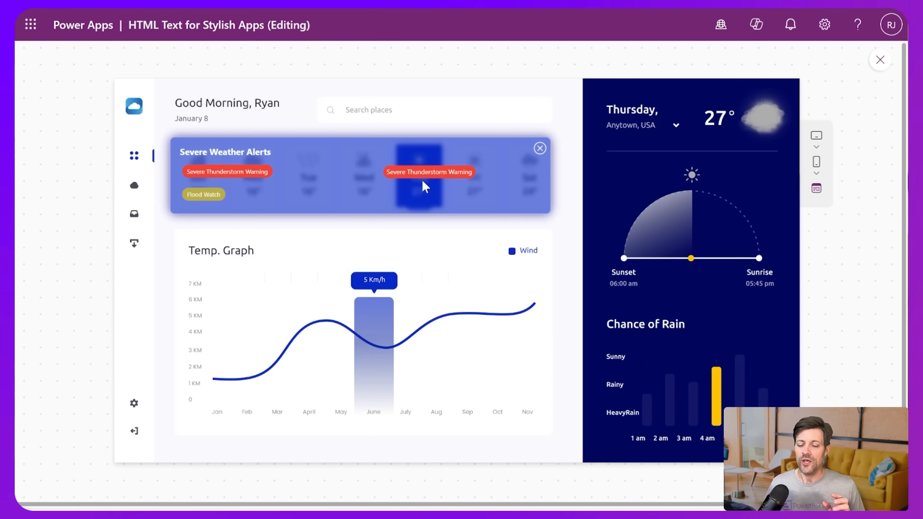
pyautogui.click(540, 149)
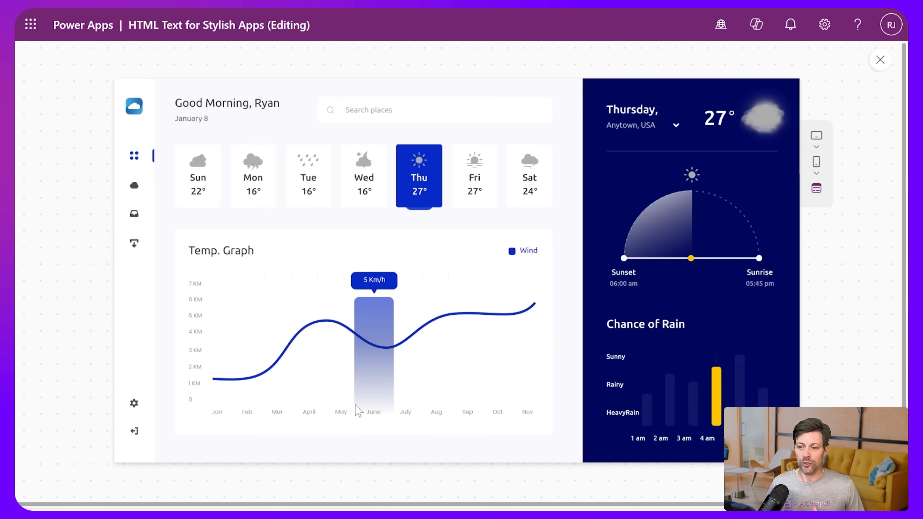
pyautogui.press('Escape')
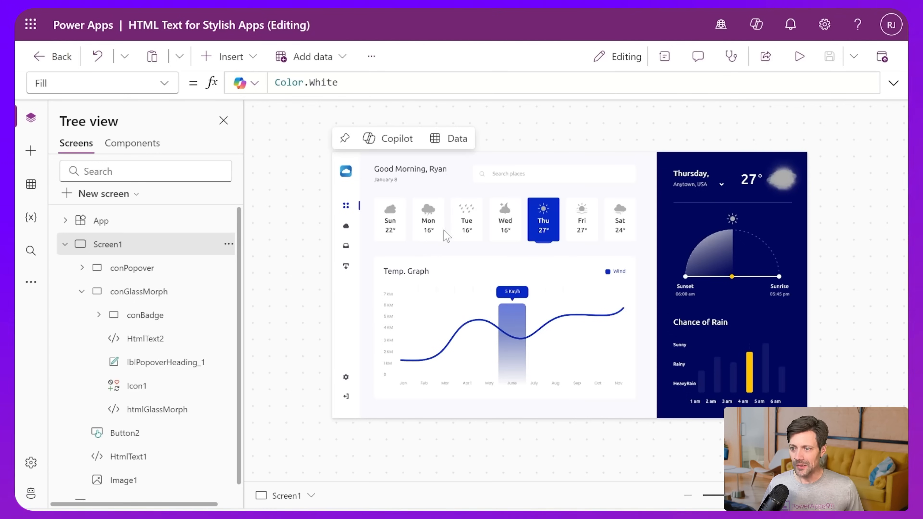
# Step: Display the Severe Weather Alerts overlay in the editor and select its htmlGlassMorph control with its properties shown
pyautogui.keyDown('alt'); pyautogui.click(428, 216); pyautogui.keyUp('alt')
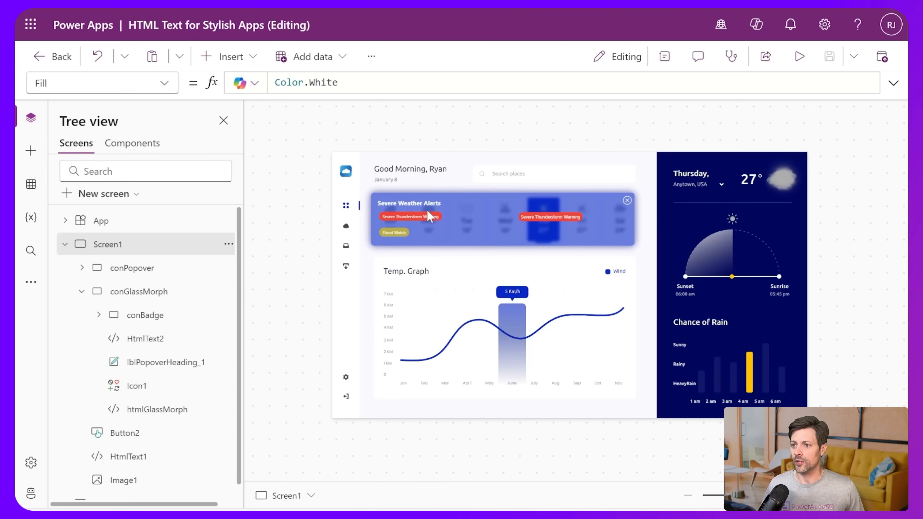
pyautogui.click(469, 186)
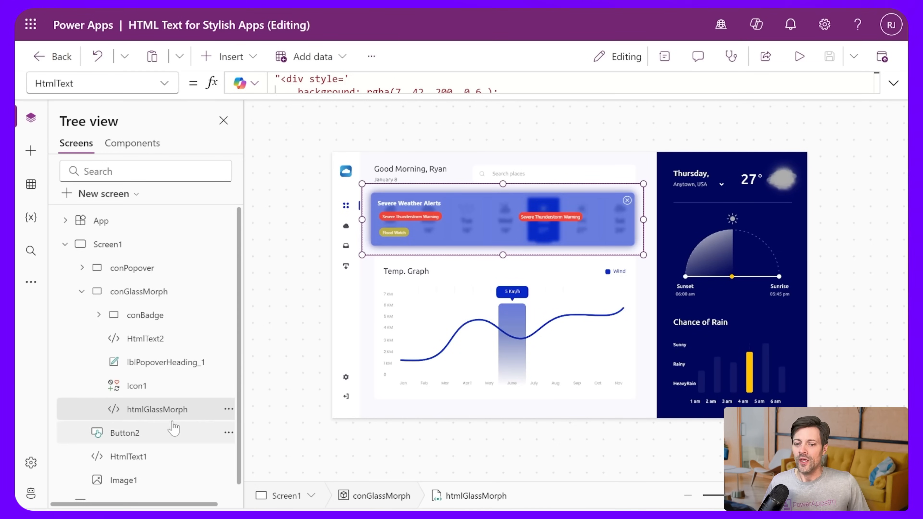
pyautogui.click(665, 59)
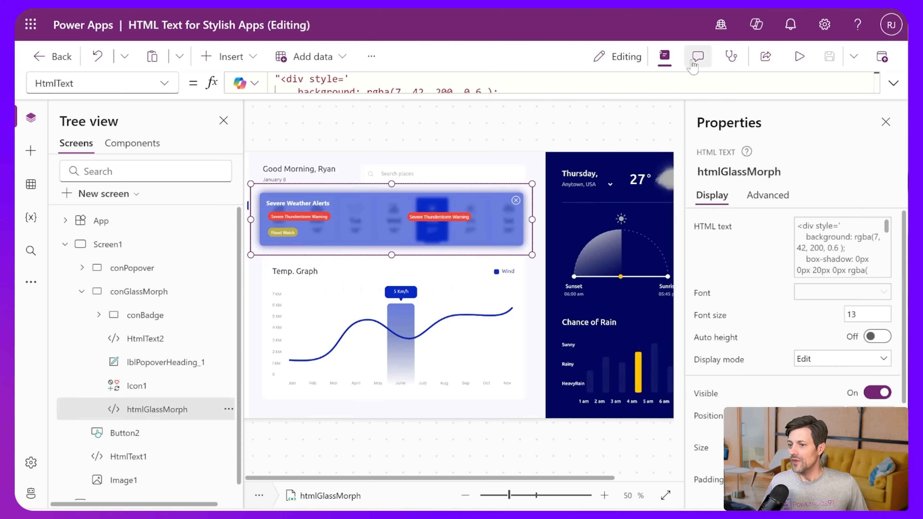
# Step: Inspect the Width and Height formulas of the htmlGlassMorph control
pyautogui.scroll(-3, 904, 371)
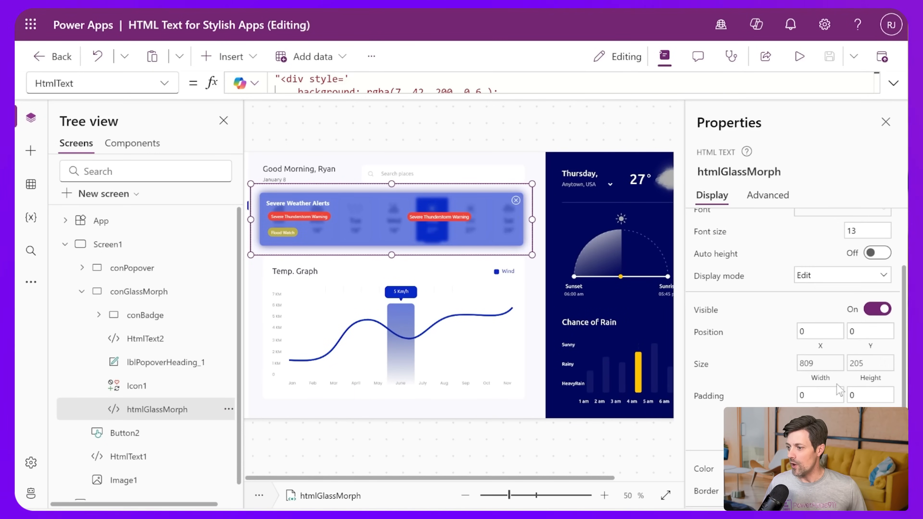
pyautogui.click(822, 381)
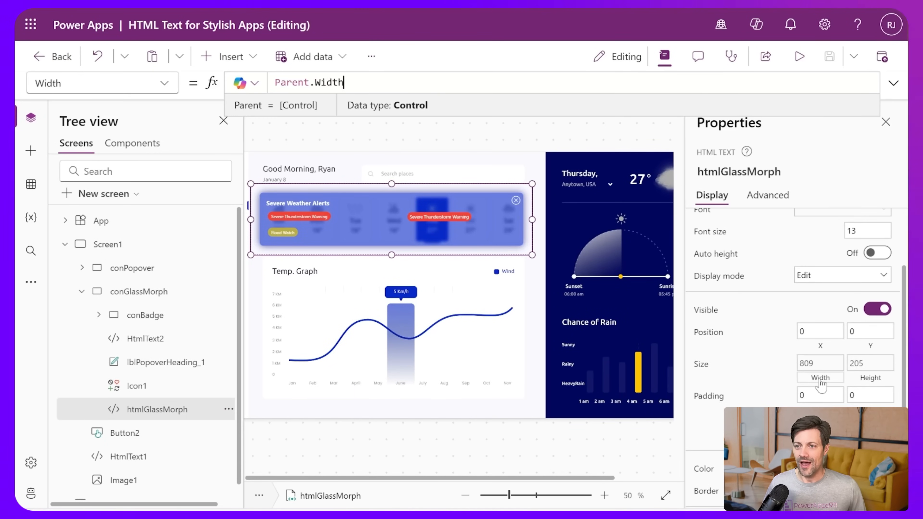
pyautogui.click(870, 378)
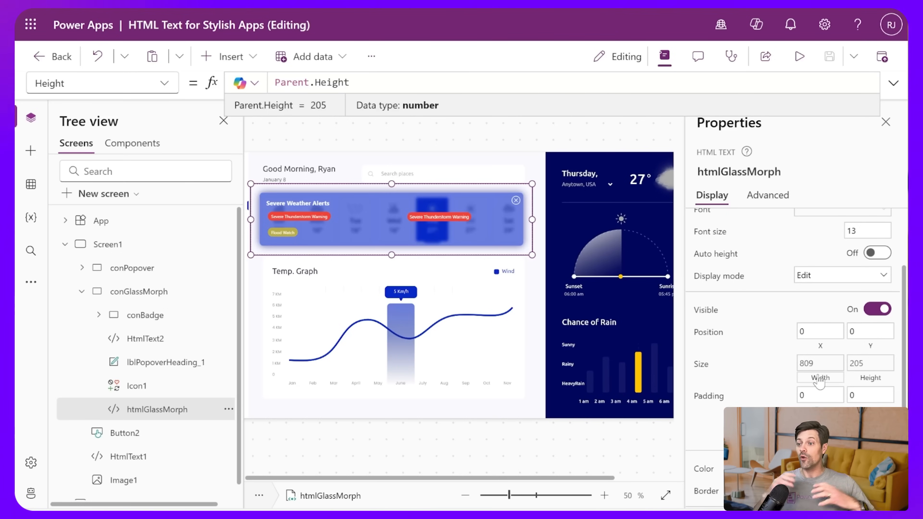
pyautogui.click(174, 411)
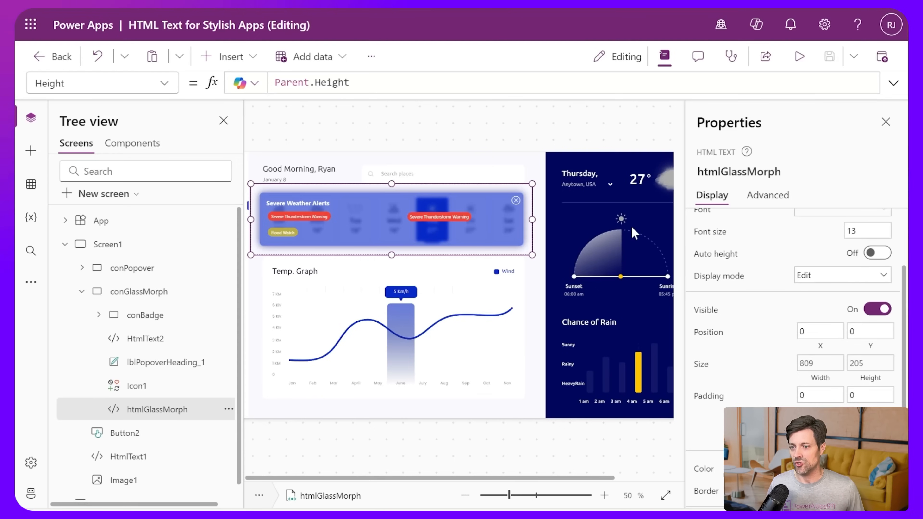
# Step: Show the HtmlText formula of htmlGlassMorph in an enlarged formula area
pyautogui.click(164, 83)
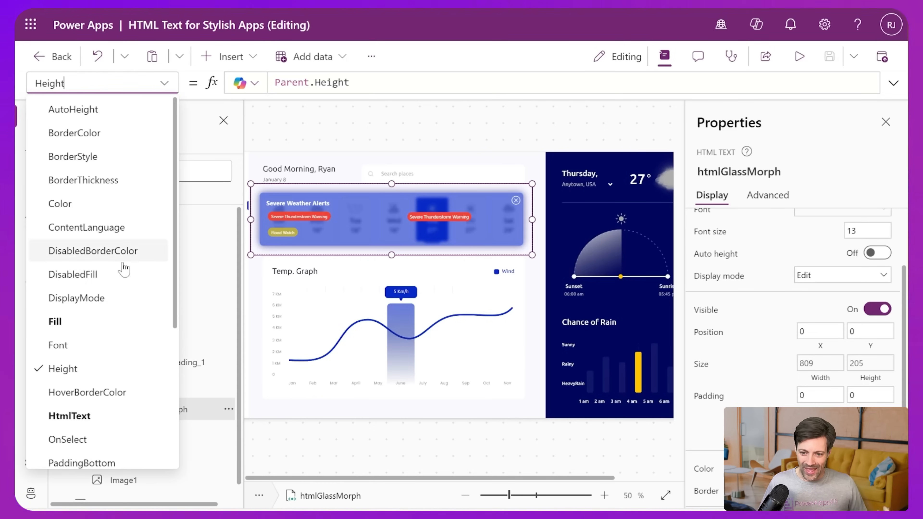
pyautogui.scroll(-2, 120, 309)
pyautogui.click(77, 347)
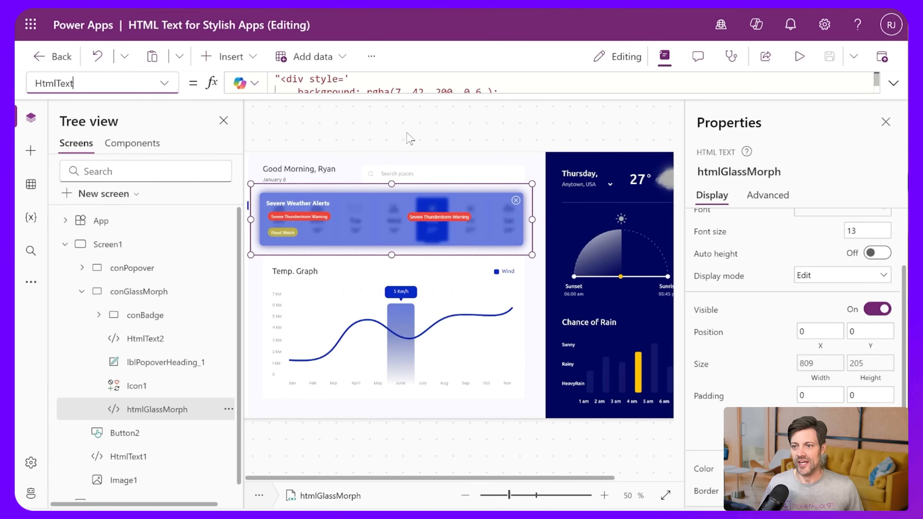
pyautogui.moveTo(439, 95); pyautogui.dragTo(438, 153)
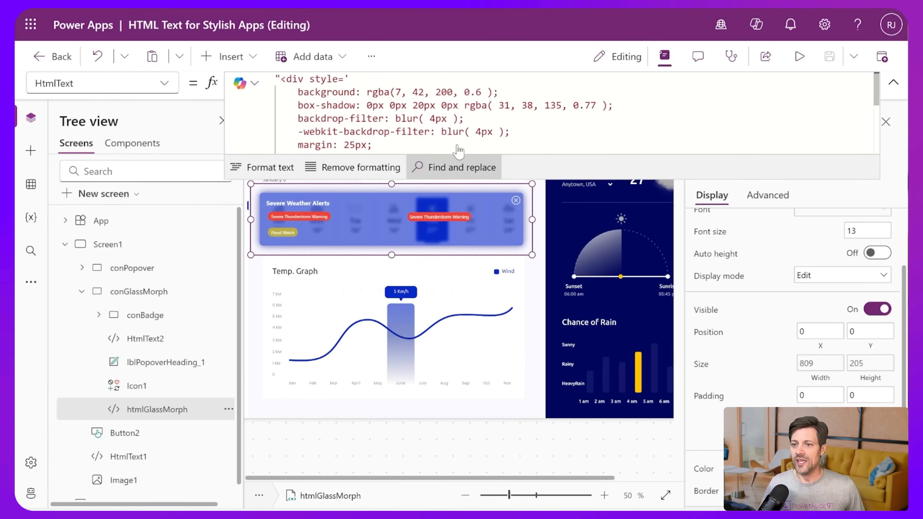
# Step: Examine the div's inline style rules in the HtmlText formula, especially the rgba values of the background
pyautogui.doubleClick(332, 92)
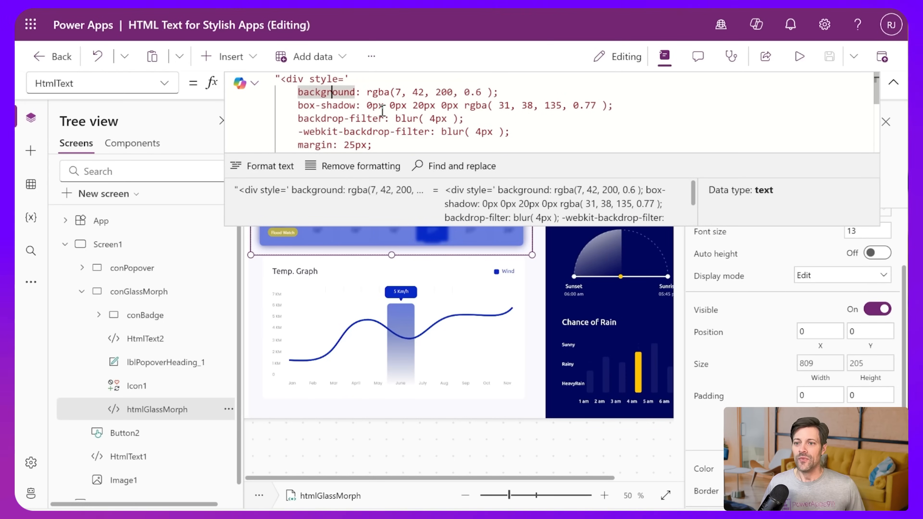
pyautogui.moveTo(287, 78); pyautogui.dragTo(338, 79)
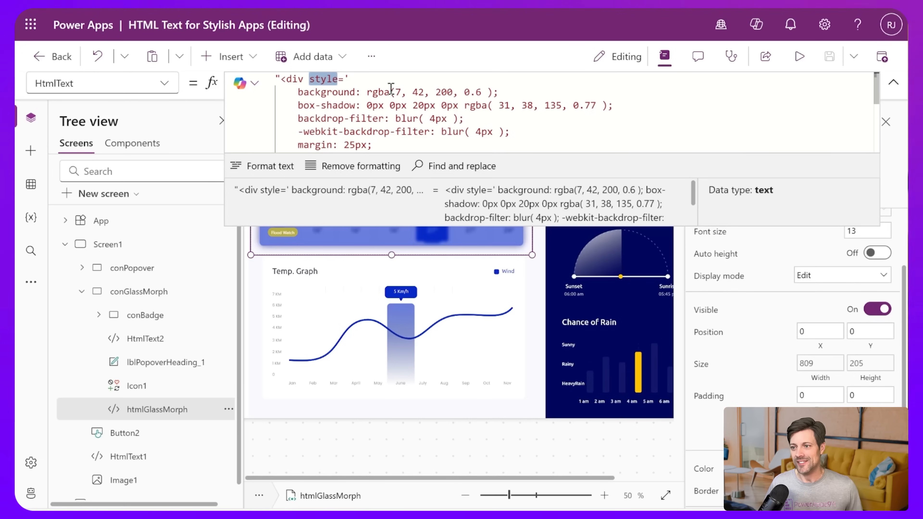
pyautogui.click(390, 92)
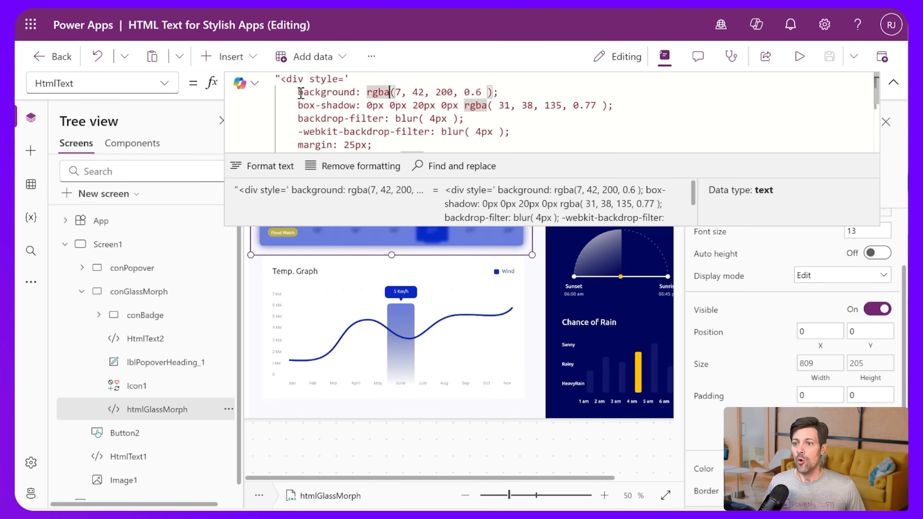
pyautogui.moveTo(300, 92); pyautogui.dragTo(353, 124)
pyautogui.click(391, 120)
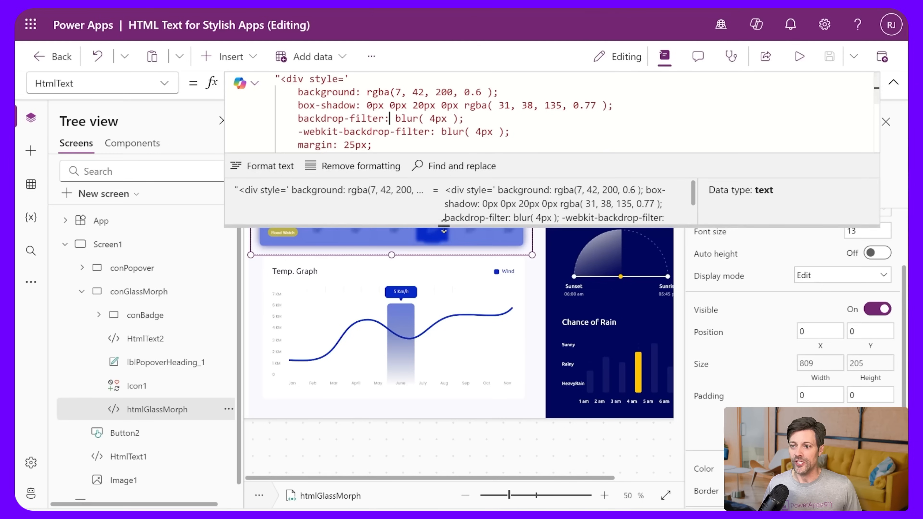
pyautogui.moveTo(445, 198); pyautogui.dragTo(442, 164)
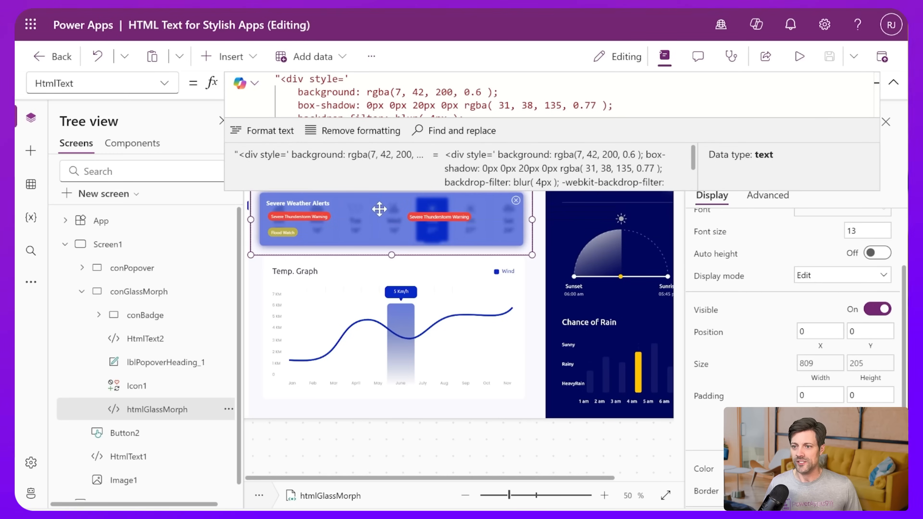
pyautogui.moveTo(298, 92); pyautogui.dragTo(489, 92)
pyautogui.click(519, 92)
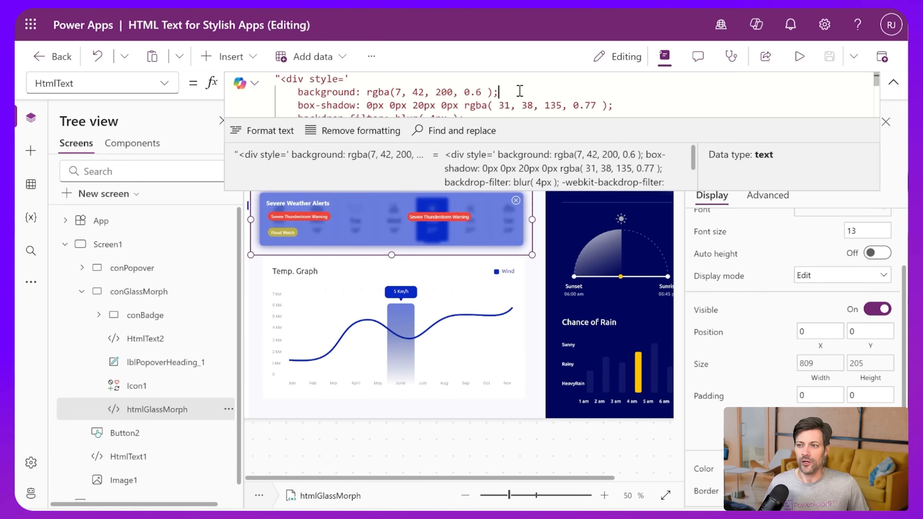
pyautogui.doubleClick(378, 92)
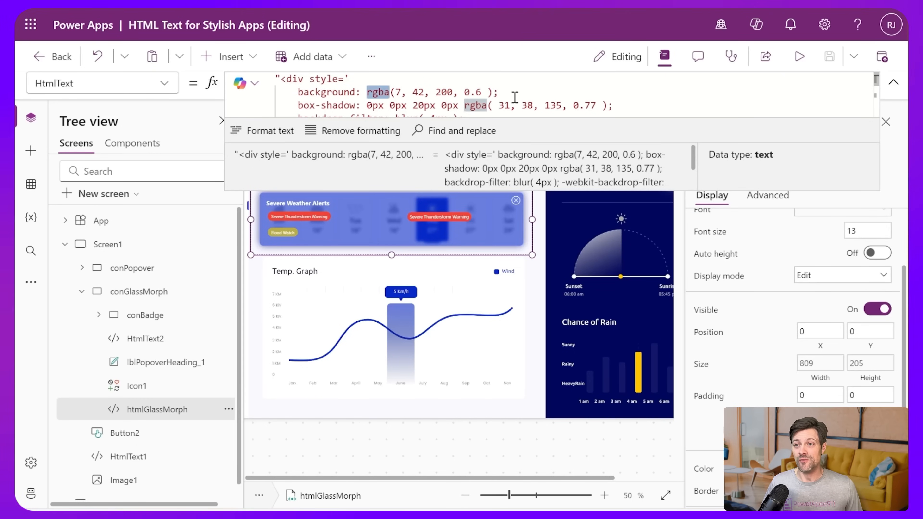
pyautogui.click(395, 92)
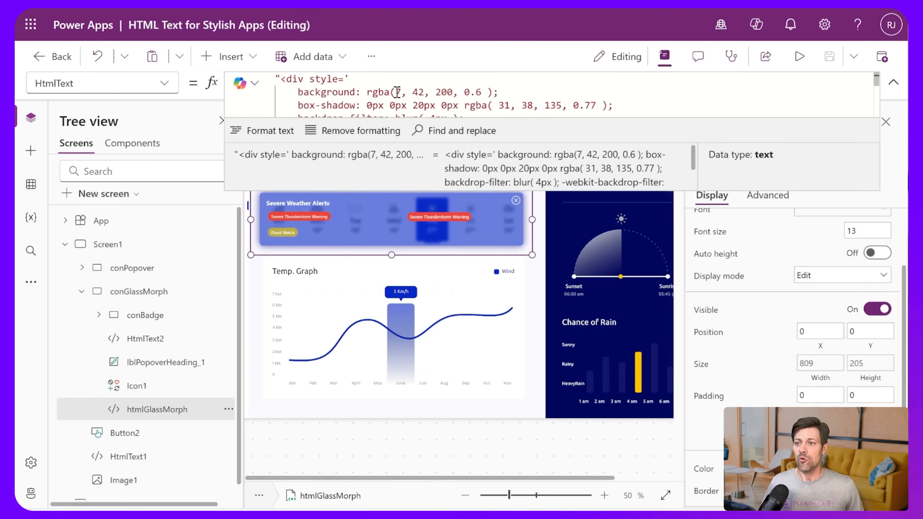
pyautogui.click(447, 92)
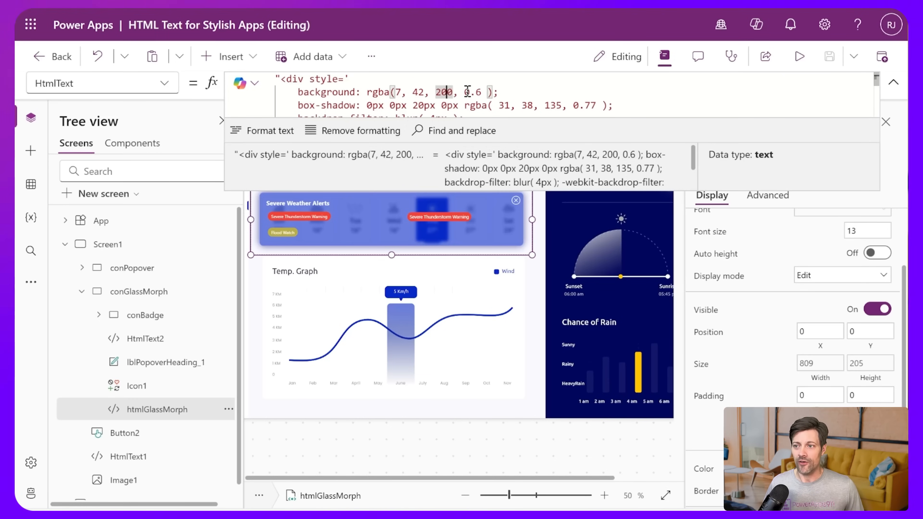
# Step: Set the alpha value of the div's rgba background to 0.1
pyautogui.doubleClick(477, 92)
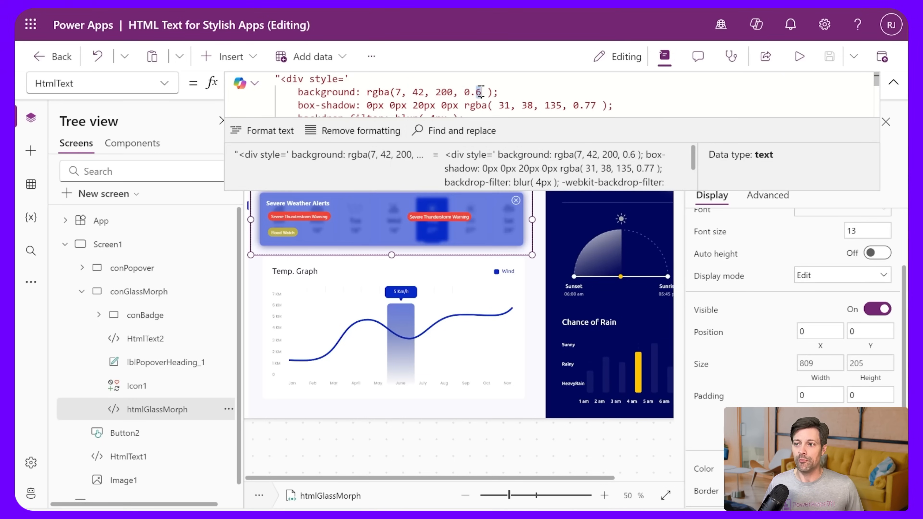
pyautogui.write('6')
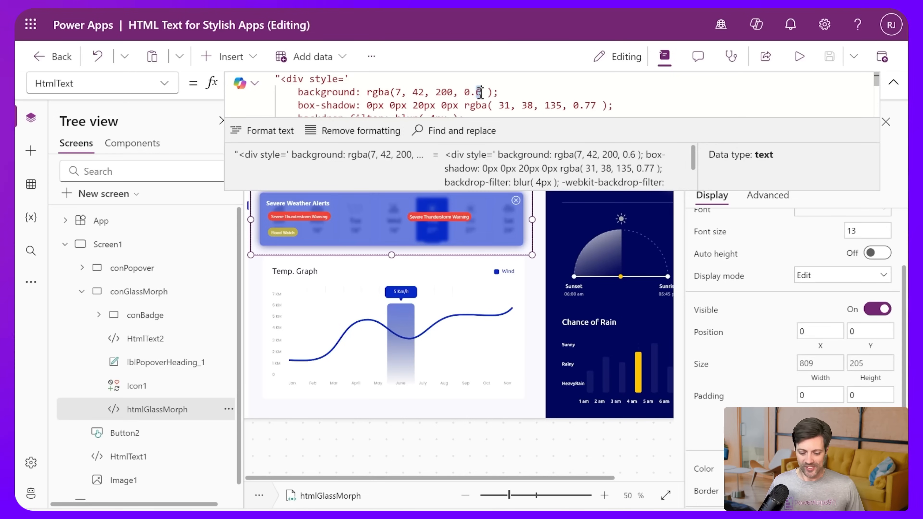
pyautogui.press('BackSpace')
pyautogui.write('1')
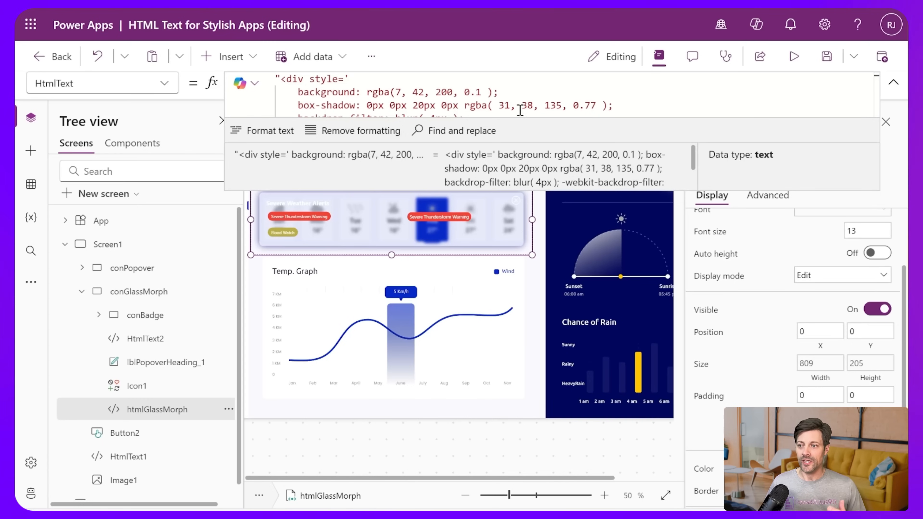
# Step: Set the alpha value of the div's rgba background to 0.9
pyautogui.doubleClick(480, 94)
pyautogui.write('0.9')
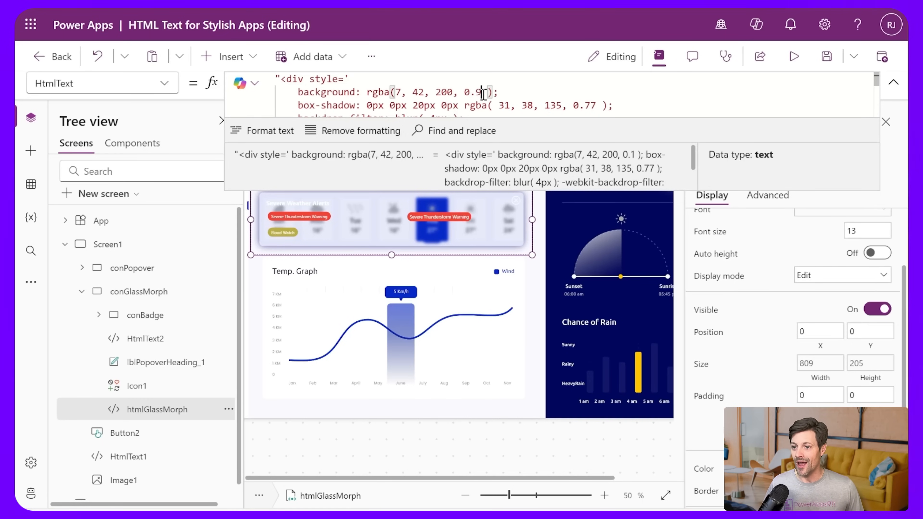
pyautogui.press('End')
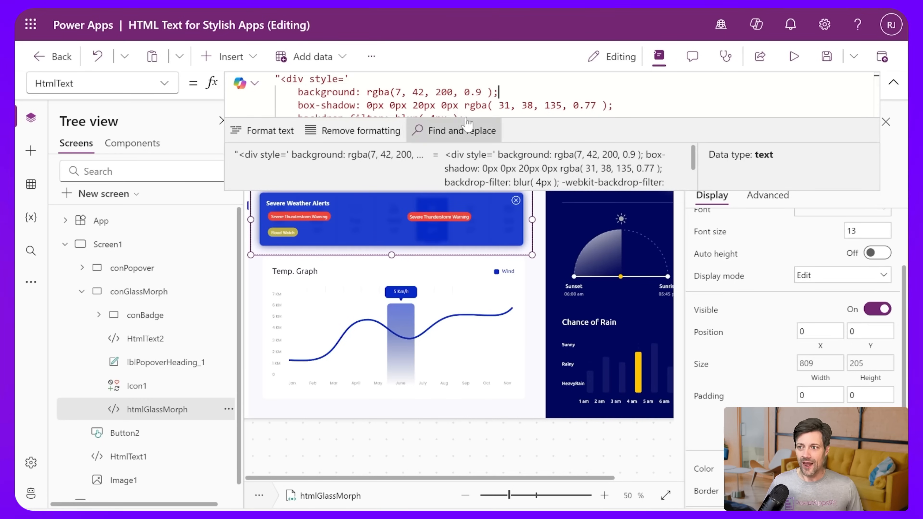
# Step: Set the alpha value of the div's rgba background back to 0.6
pyautogui.doubleClick(480, 92)
pyautogui.write('0.6')
pyautogui.press('End')
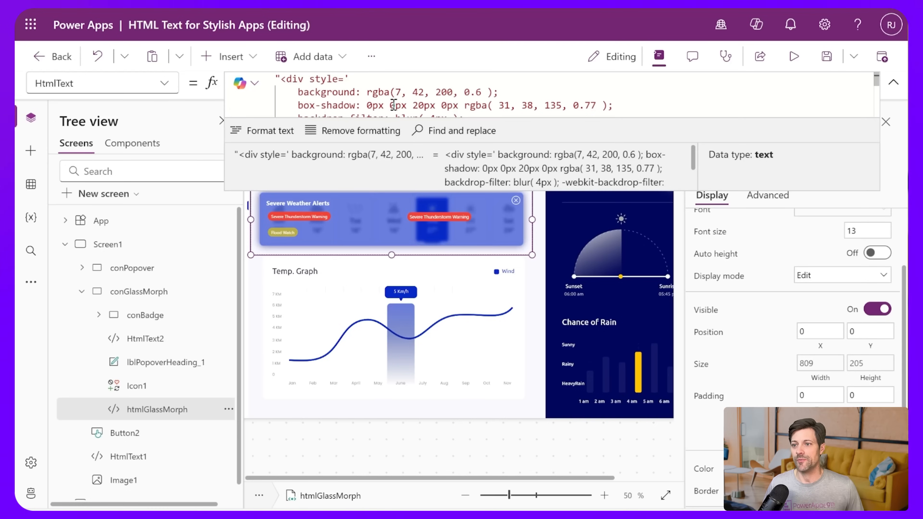
# Step: Examine the pixel lengths and rgba colour of the box-shadow rule in the enlarged HtmlText formula
pyautogui.click(395, 93)
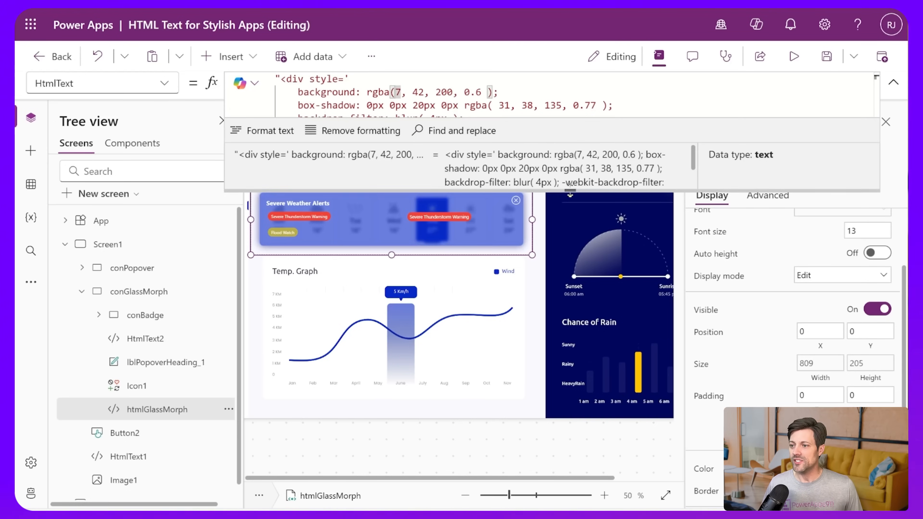
pyautogui.click(537, 235)
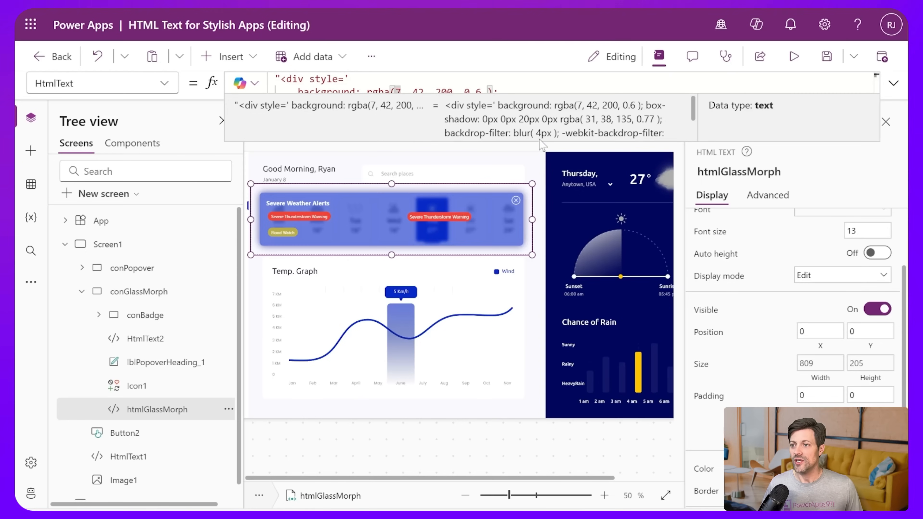
pyautogui.moveTo(540, 142); pyautogui.dragTo(514, 192)
pyautogui.click(432, 105)
pyautogui.click(465, 105)
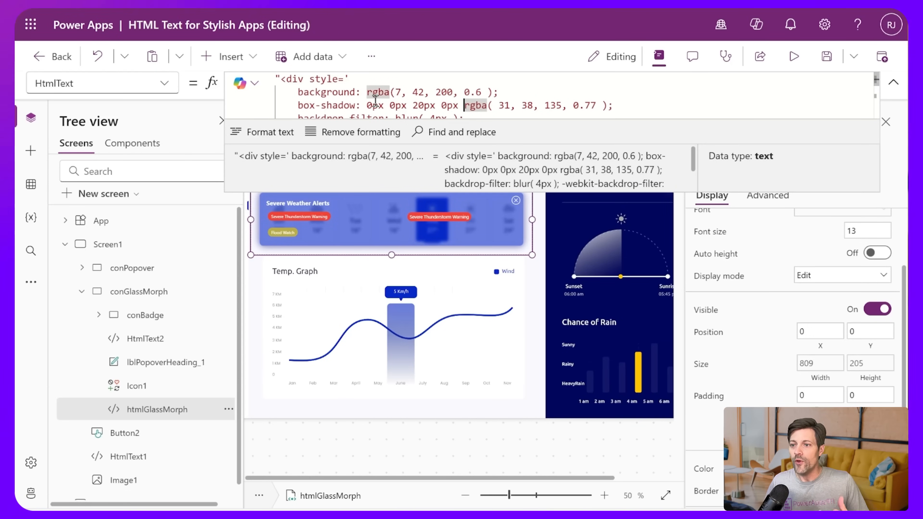
pyautogui.click(368, 105)
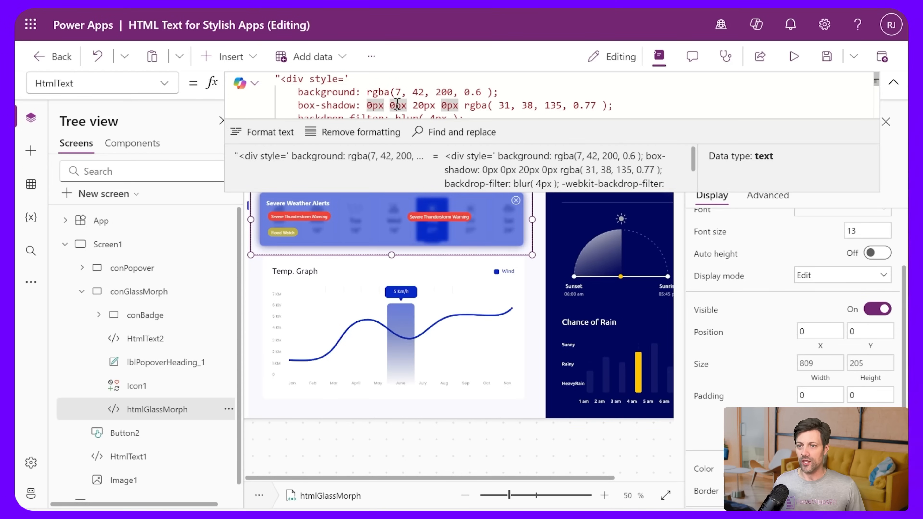
pyautogui.scroll(-1, 397, 104)
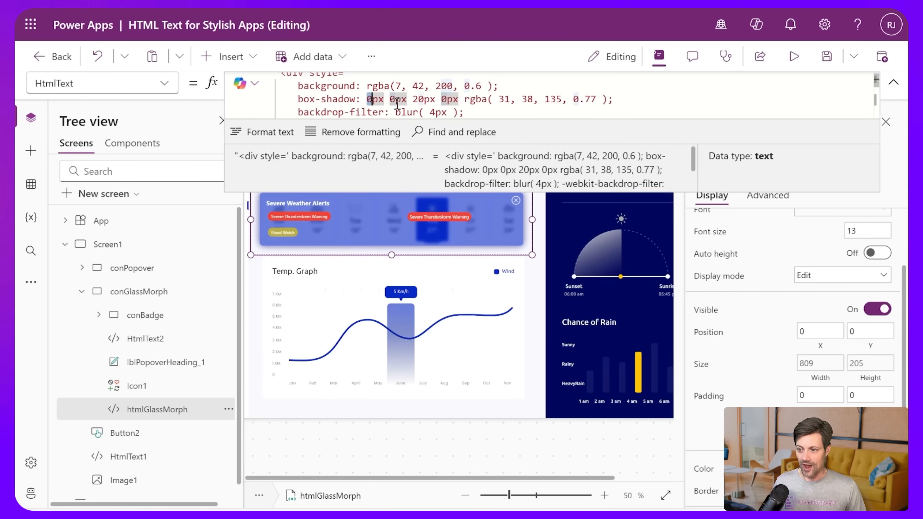
# Step: Set the horizontal and vertical offsets of htmlGlassMorph's box-shadow to 5px each and deselect the control to view the shadow
pyautogui.press('BackSpace')
pyautogui.write('5')
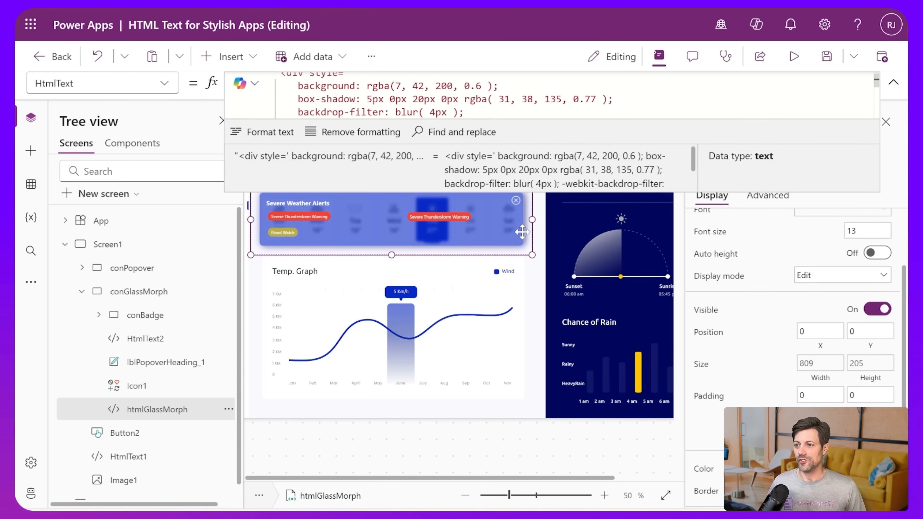
pyautogui.click(396, 98)
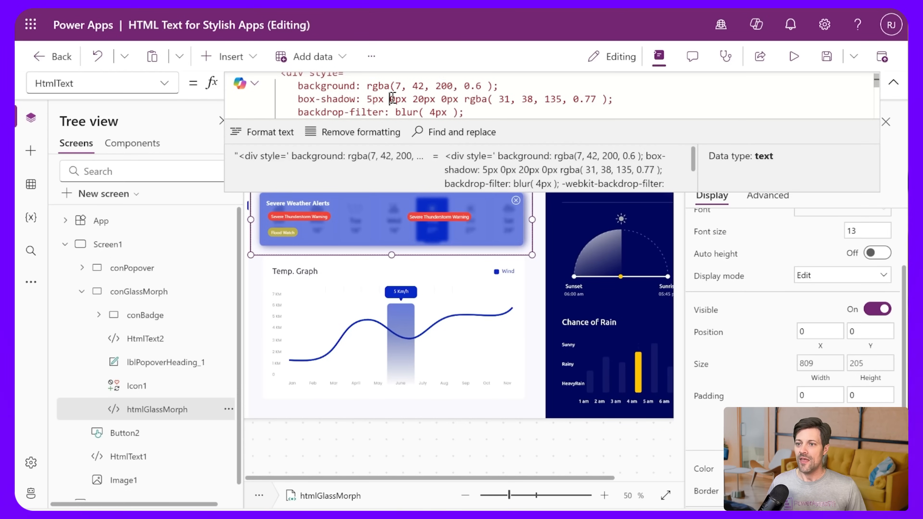
pyautogui.press('BackSpace')
pyautogui.write('5')
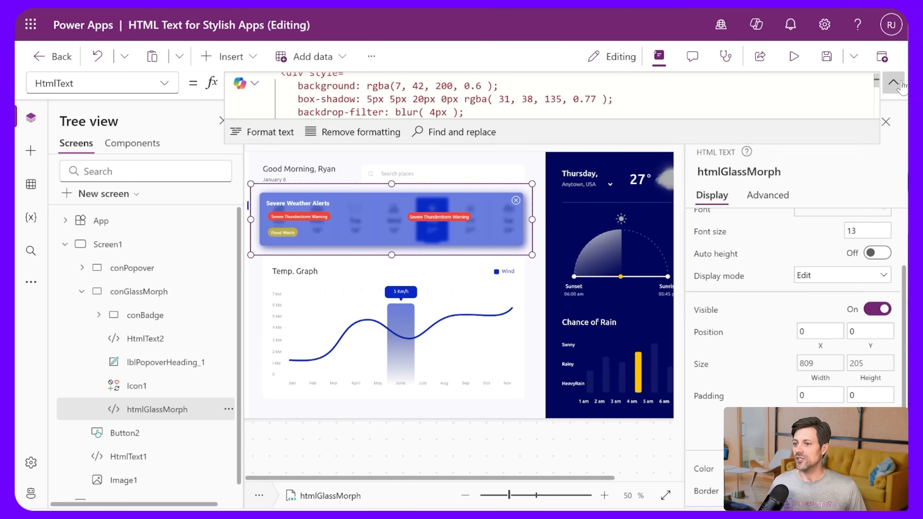
pyautogui.click(528, 197)
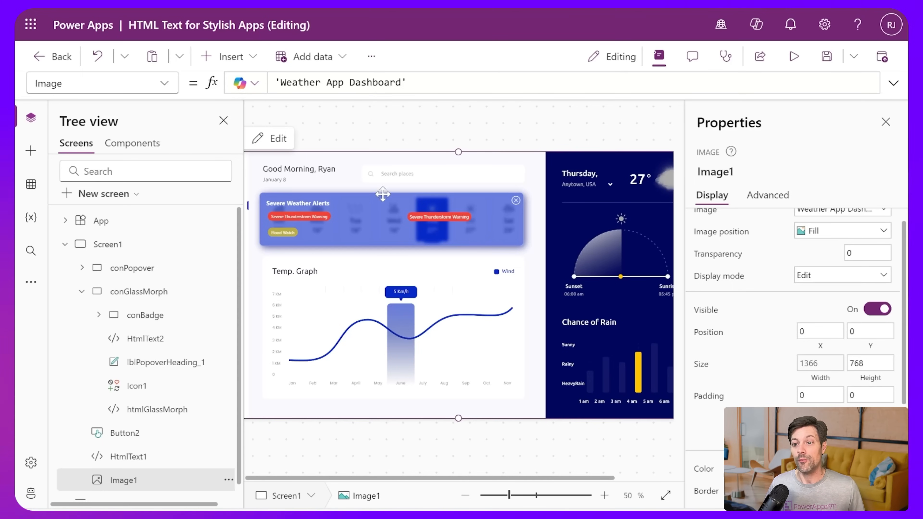
pyautogui.click(456, 146)
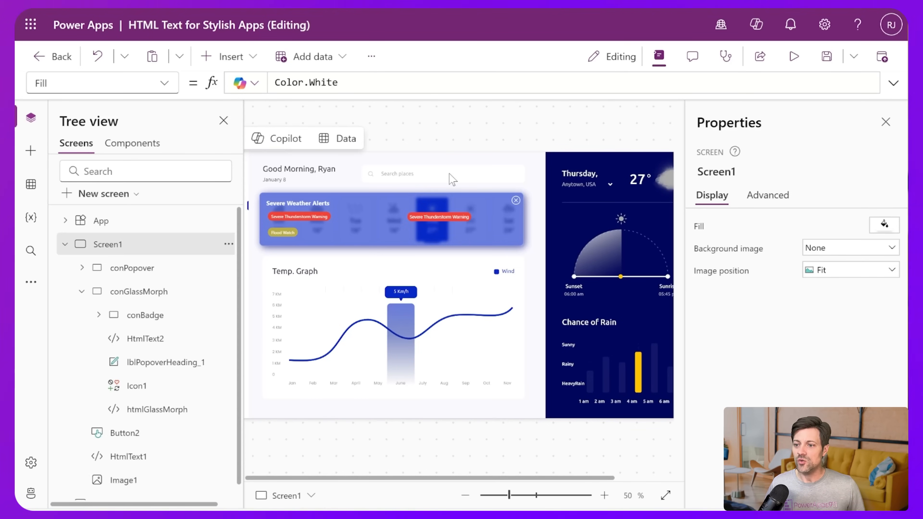
# Step: Select htmlGlassMorph again and set the horizontal and vertical offsets of its box-shadow back to 0px
pyautogui.click(347, 233)
pyautogui.click(394, 200)
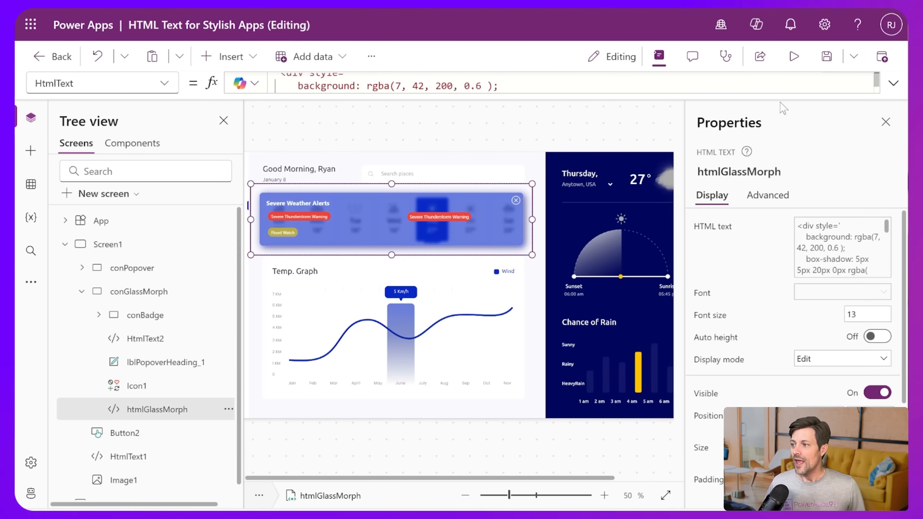
pyautogui.moveTo(790, 94); pyautogui.dragTo(792, 139)
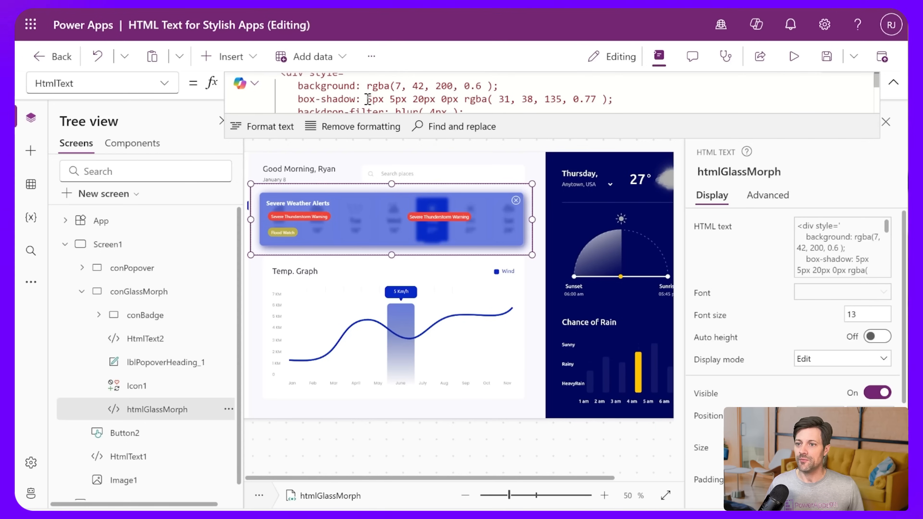
pyautogui.doubleClick(368, 98)
pyautogui.write('0px')
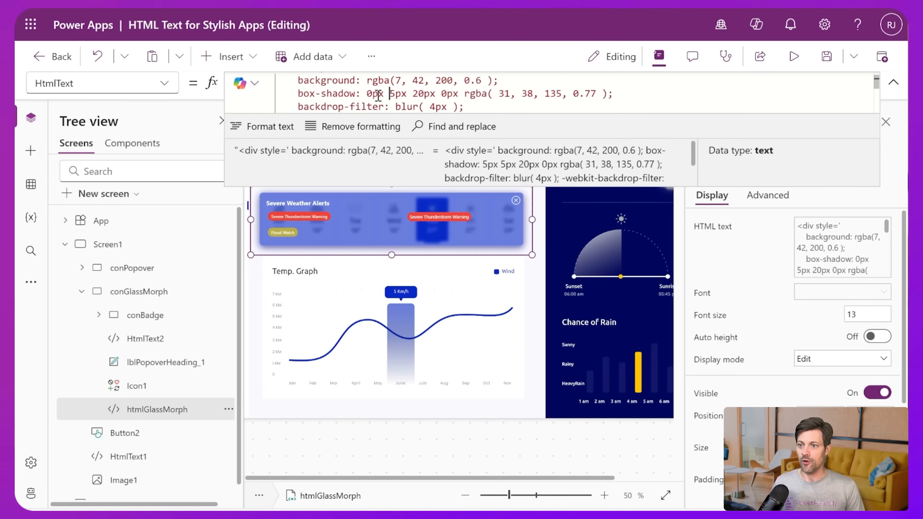
pyautogui.press('Delete')
pyautogui.write('0')
# Step: Set the spread length, the fourth value of the box-shadow rule, to 10px
pyautogui.press('Right')
pyautogui.press('Right')
pyautogui.press('Right')
pyautogui.hotkey('shift', 'Right')
pyautogui.hotkey('shift', 'Right')
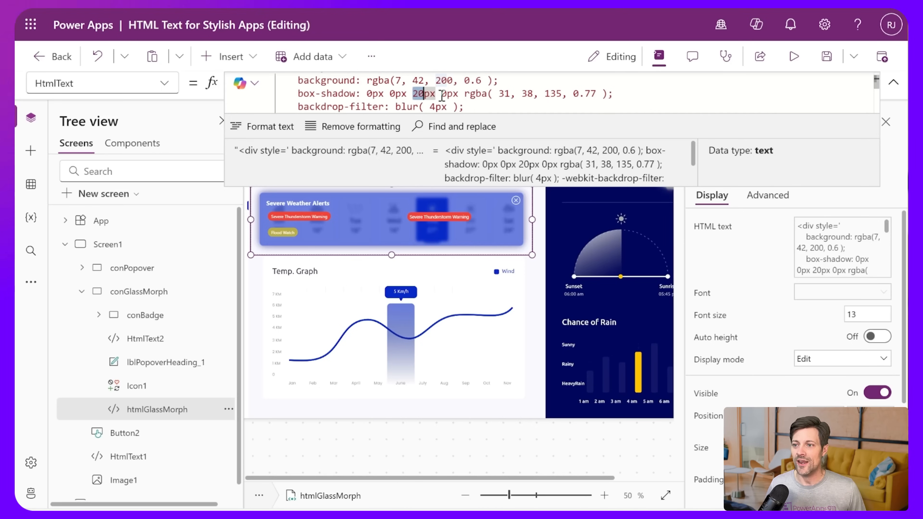
pyautogui.doubleClick(450, 94)
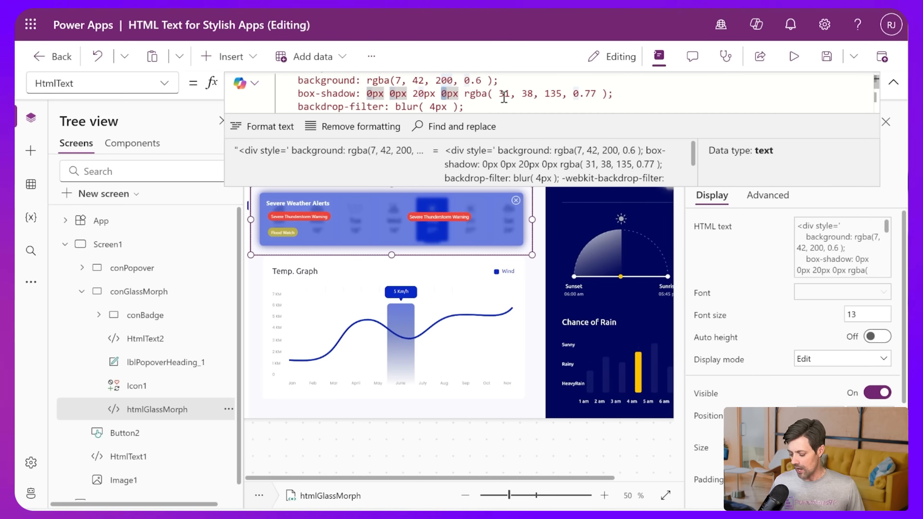
pyautogui.write('10px')
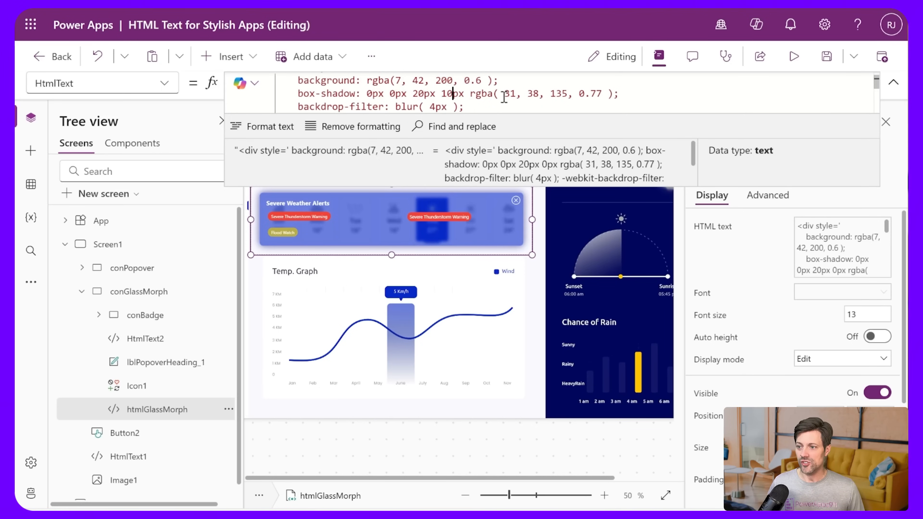
pyautogui.doubleClick(532, 93)
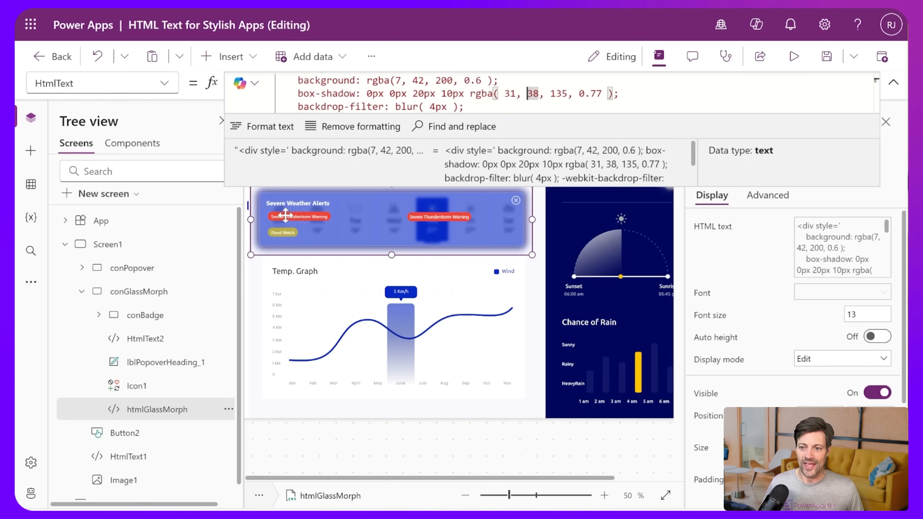
# Step: Set the box-shadow's spread length back to 0px
pyautogui.click(444, 94)
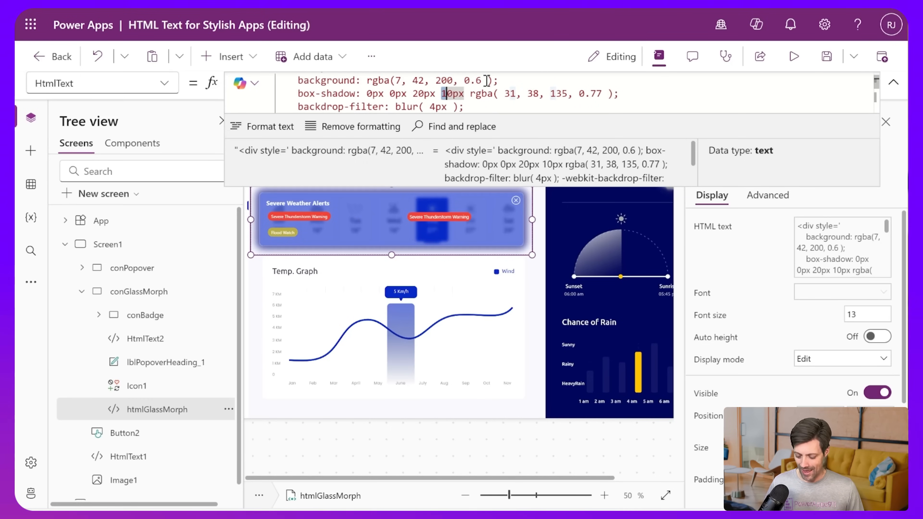
pyautogui.press('BackSpace')
pyautogui.click(492, 94)
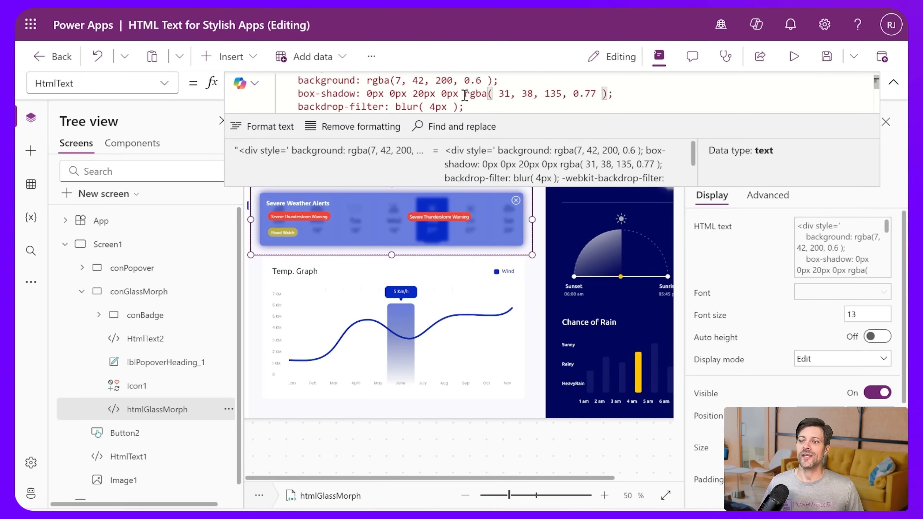
# Step: Examine the rgba shadow colour with its alpha value and the blur length of the box-shadow rule against the overlay
pyautogui.moveTo(465, 95); pyautogui.dragTo(597, 95)
pyautogui.click(629, 95)
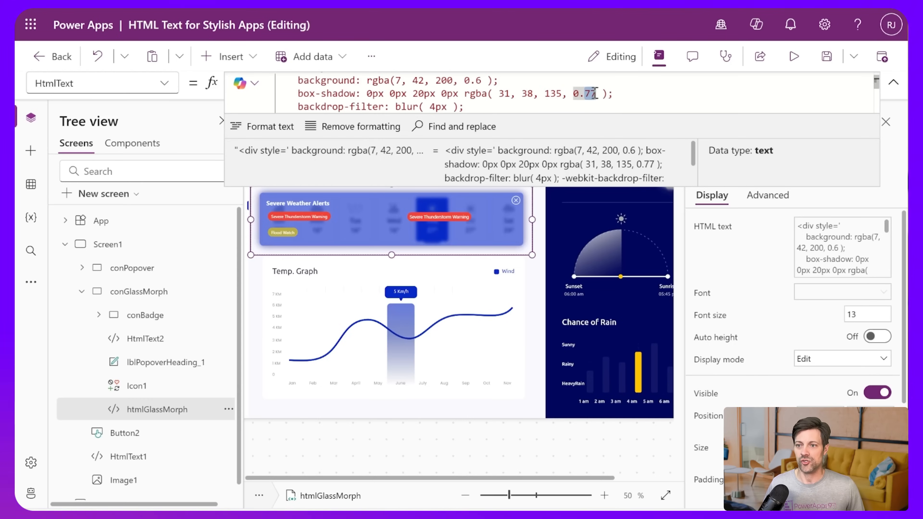
pyautogui.doubleClick(415, 95)
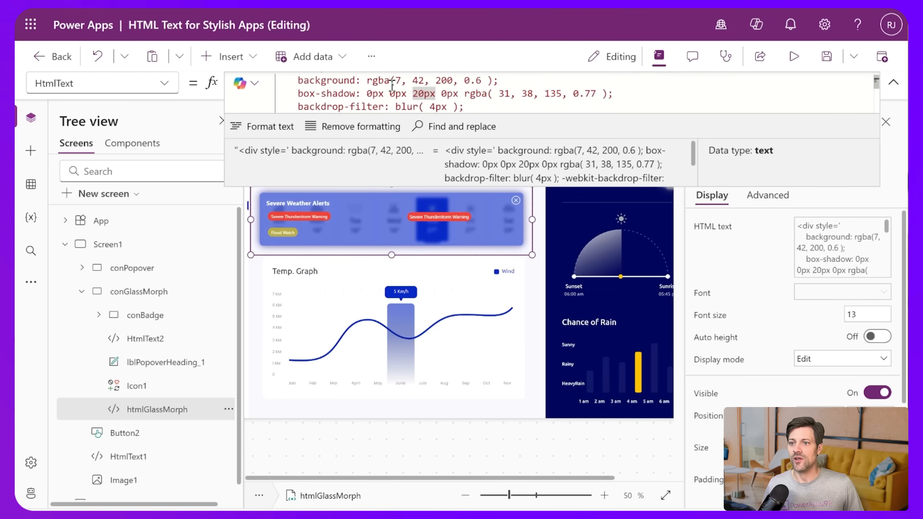
pyautogui.scroll(-1, 401, 83)
pyautogui.scroll(1, 407, 83)
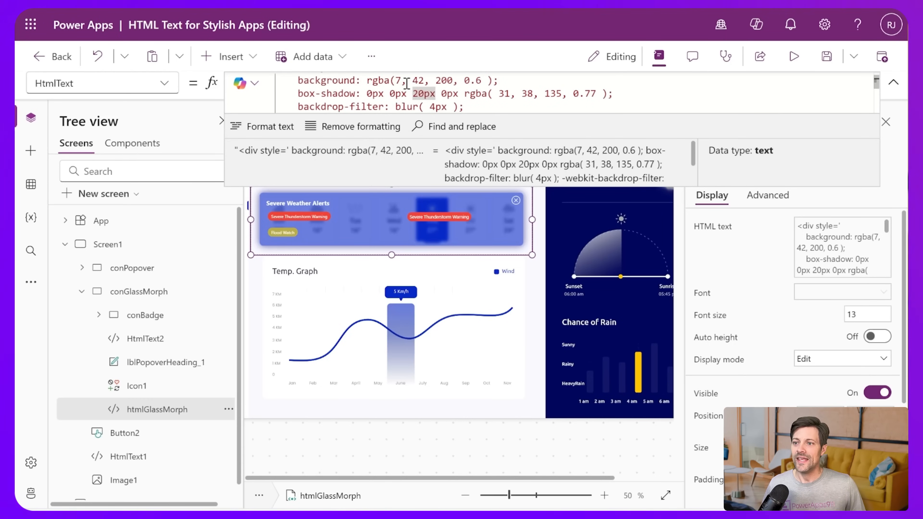
pyautogui.click(378, 225)
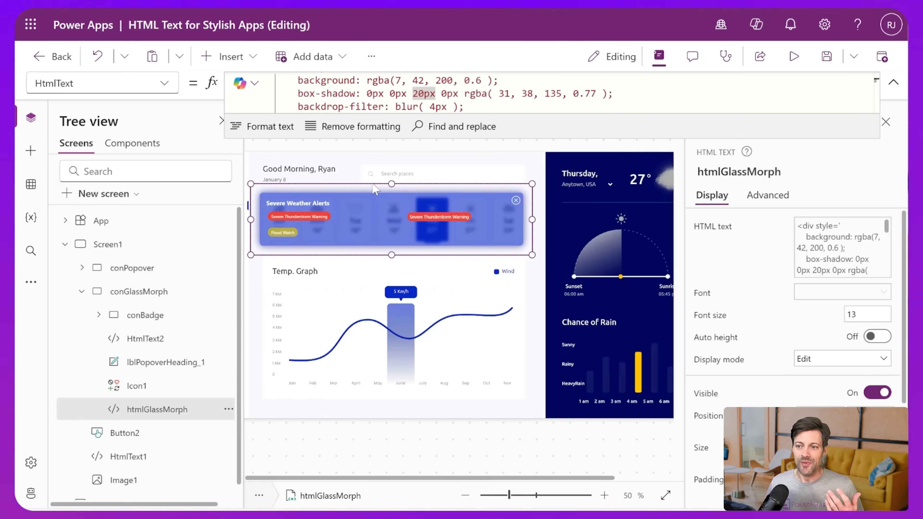
pyautogui.click(398, 93)
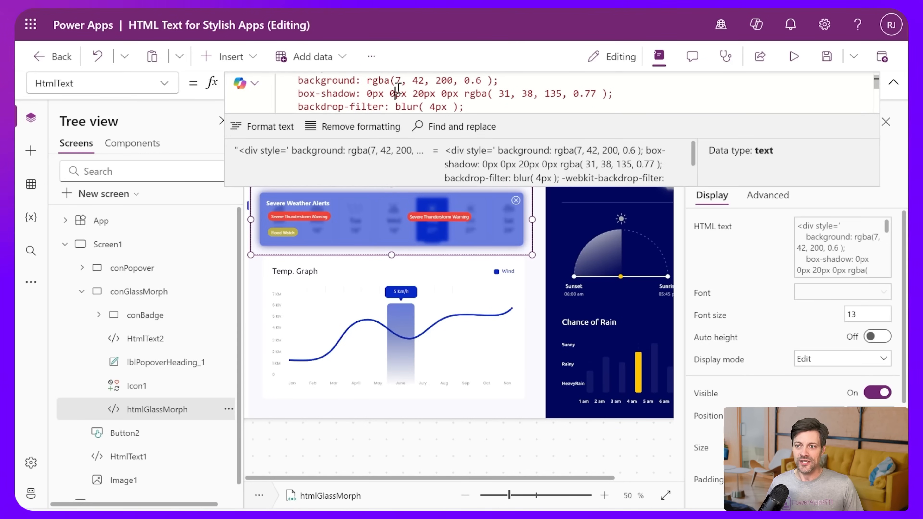
# Step: Try blur values of 10px and 1px in the div's backdrop-filter rule
pyautogui.click(299, 106)
pyautogui.scroll(-1, 430, 103)
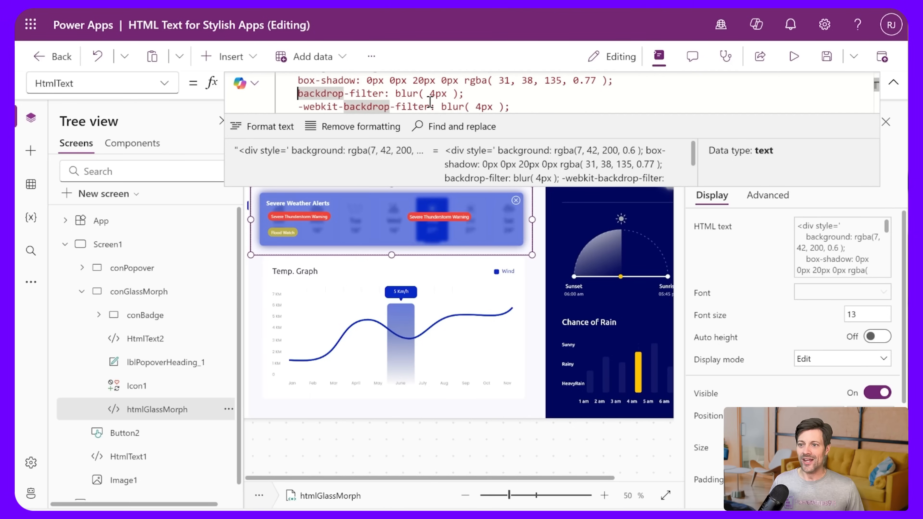
pyautogui.click(414, 93)
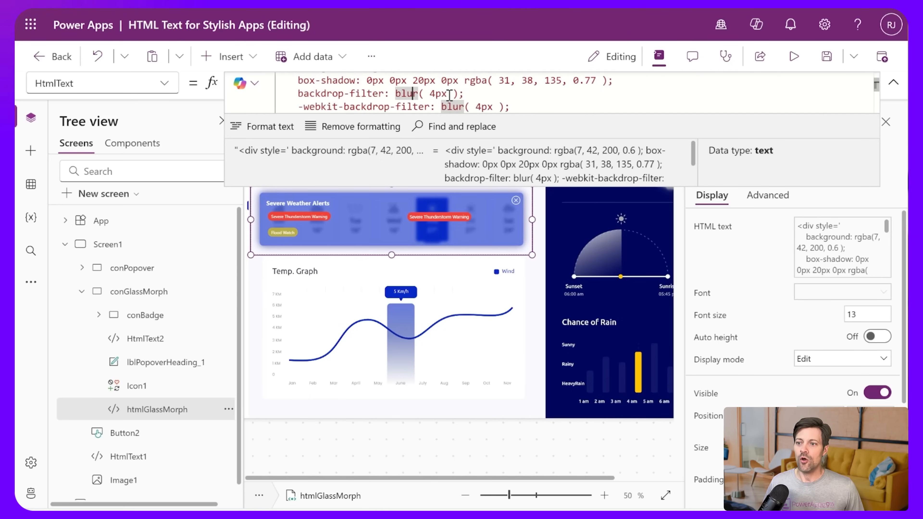
pyautogui.click(433, 93)
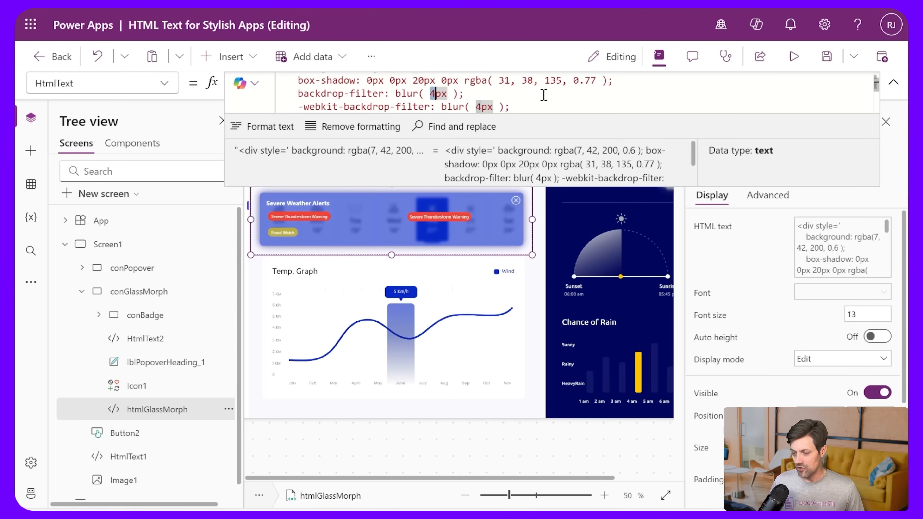
pyautogui.write('10')
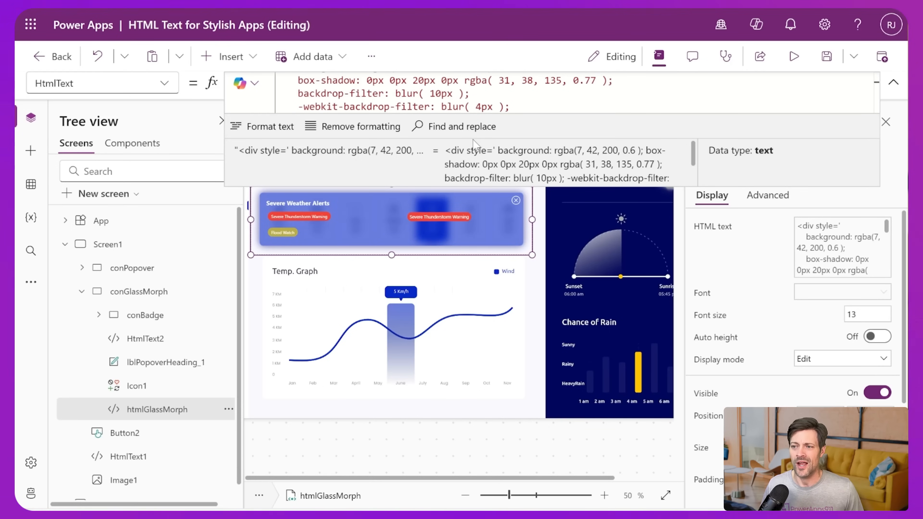
pyautogui.moveTo(430, 93); pyautogui.dragTo(449, 91)
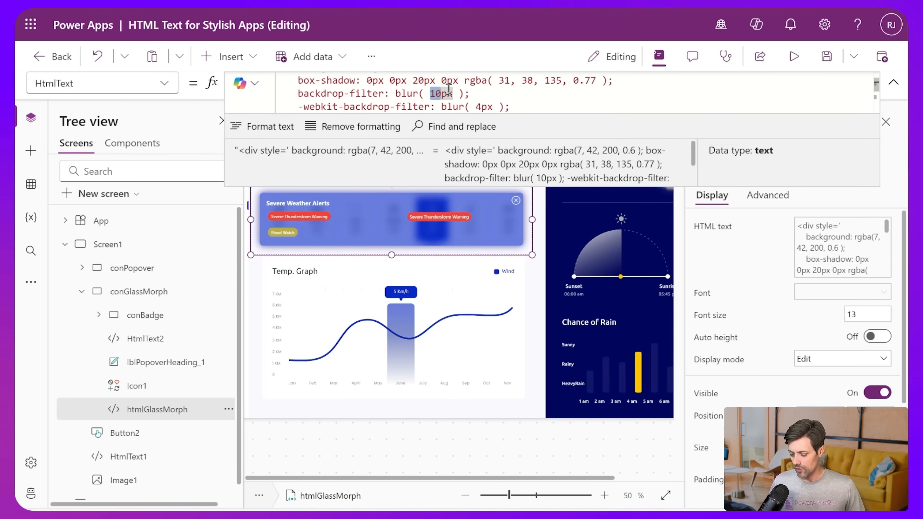
pyautogui.write('1p')
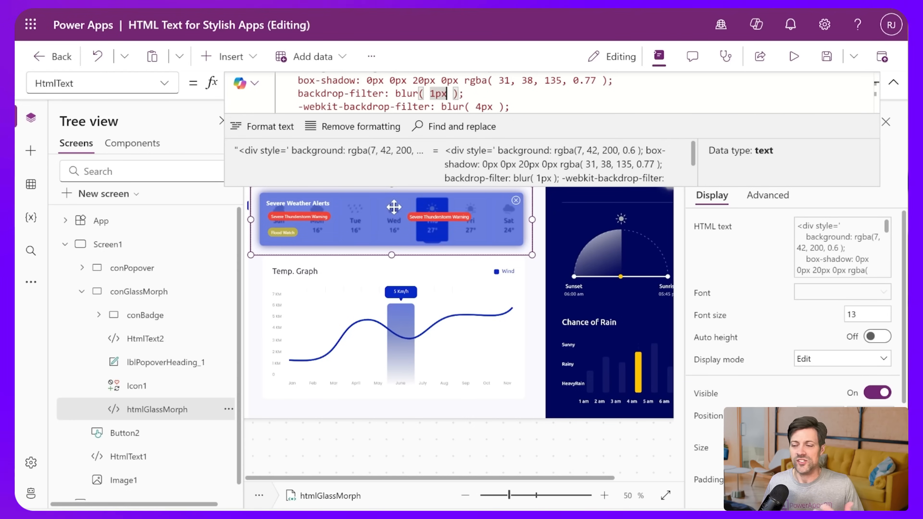
# Step: Set the blur value of the backdrop-filter rule back to 4px
pyautogui.moveTo(431, 95); pyautogui.dragTo(438, 94)
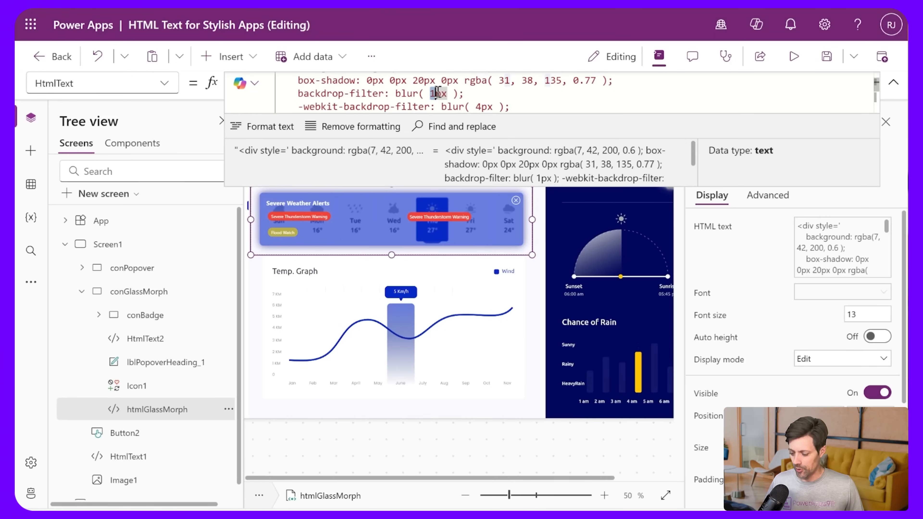
pyautogui.write('4')
# Step: Examine the -webkit-backdrop-filter rule and compare the margin rule with the blur length of the box-shadow
pyautogui.click(487, 105)
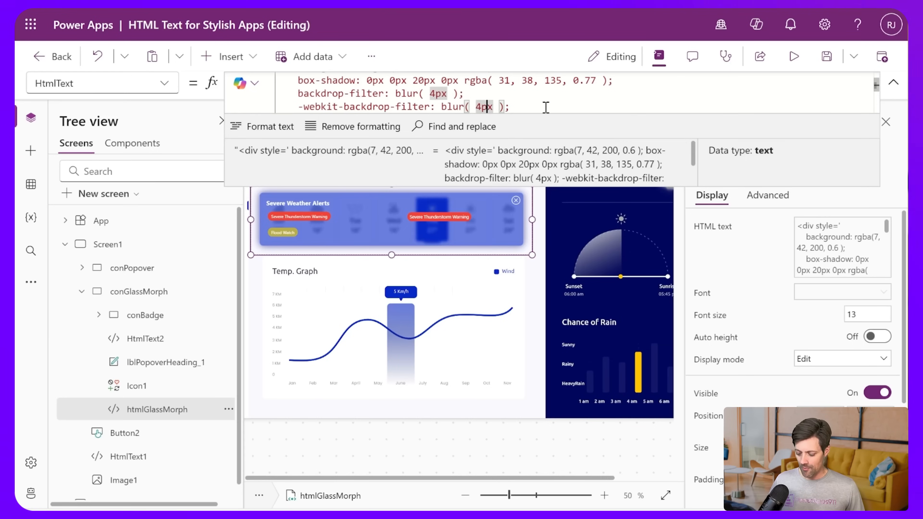
pyautogui.press('Home')
pyautogui.hotkey('shift', 'End')
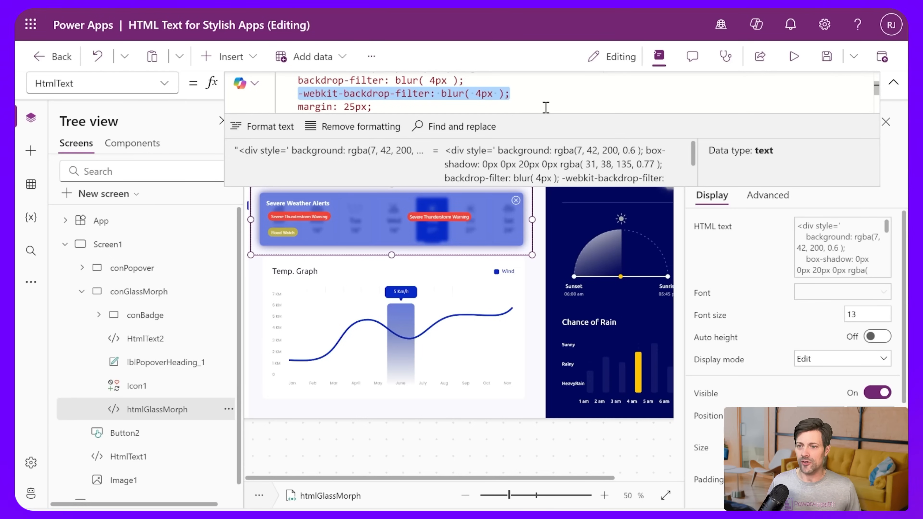
pyautogui.press('Home')
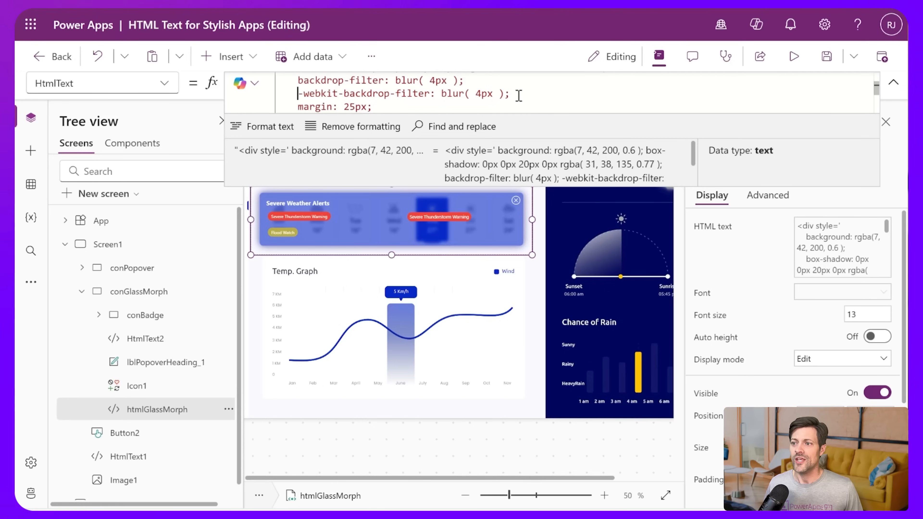
pyautogui.moveTo(510, 93); pyautogui.dragTo(299, 95)
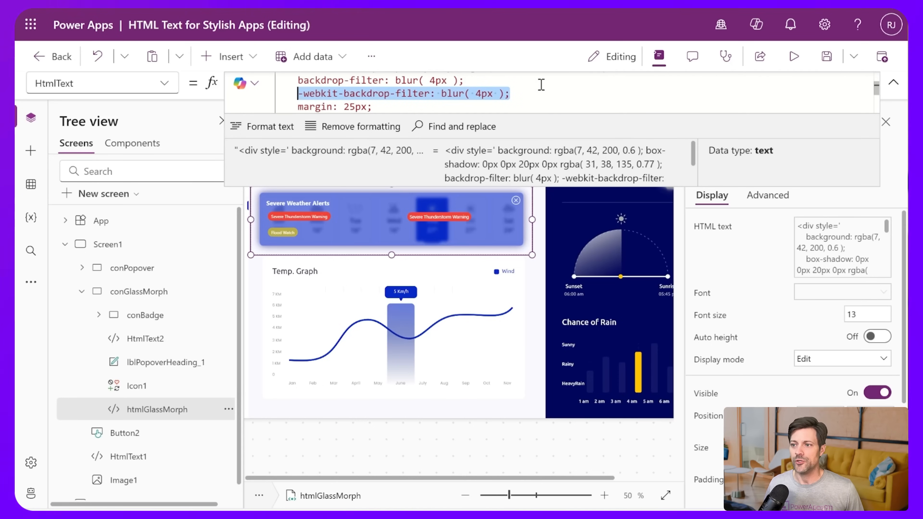
pyautogui.click(541, 99)
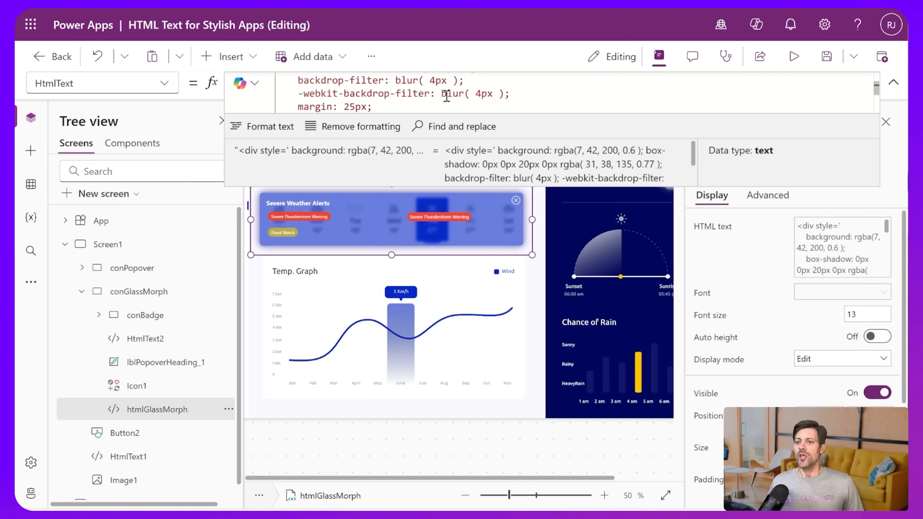
pyautogui.click(374, 107)
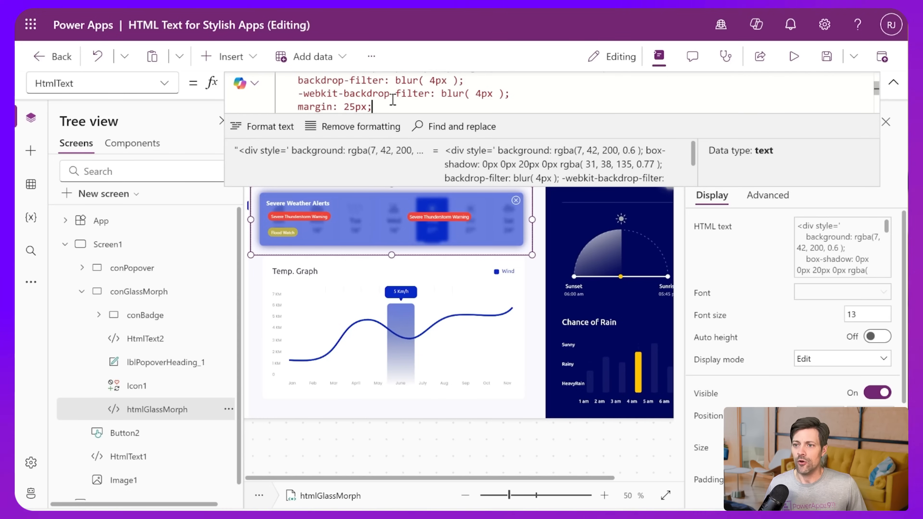
pyautogui.scroll(2, 389, 100)
pyautogui.doubleClick(423, 102)
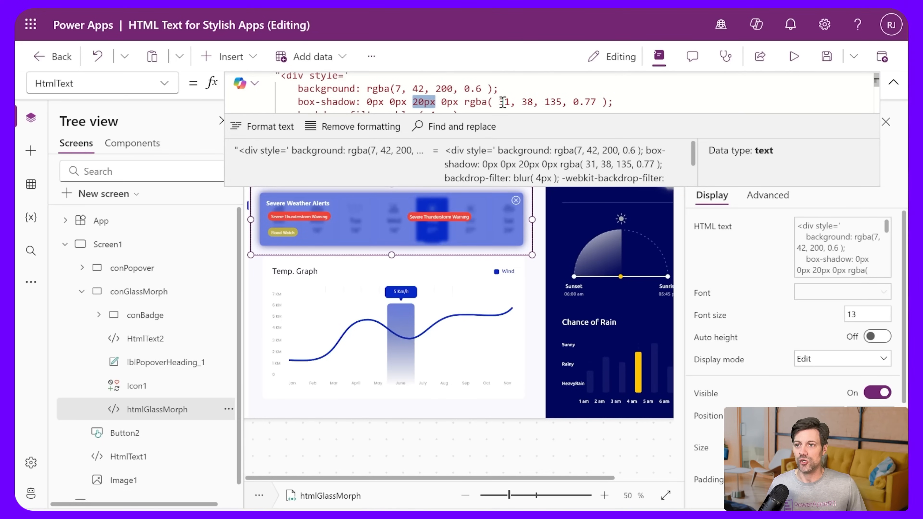
# Step: Try a margin of 0px in the div's margin rule and return it to 25px
pyautogui.scroll(-2, 503, 102)
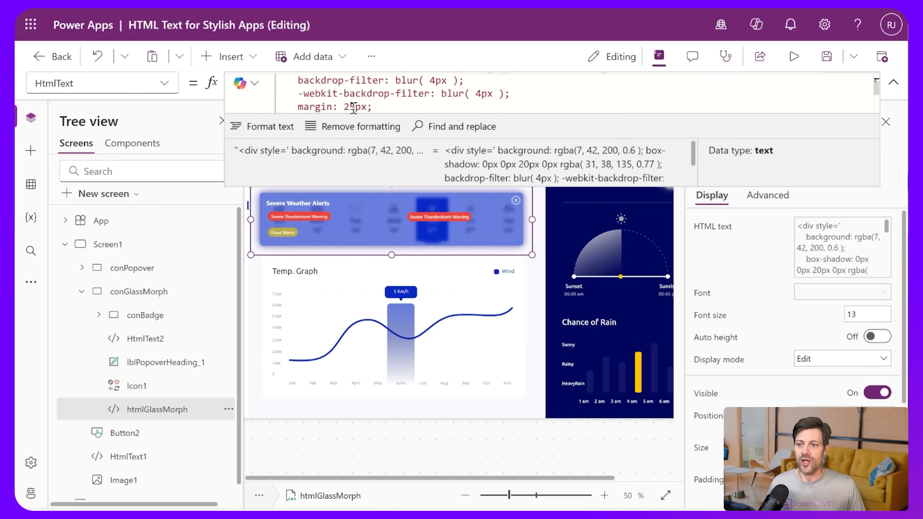
pyautogui.moveTo(344, 106); pyautogui.dragTo(354, 107)
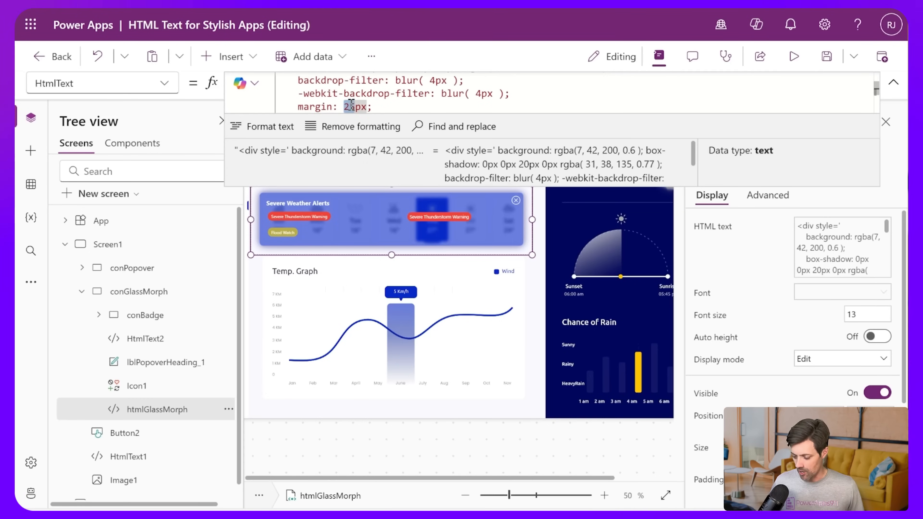
pyautogui.write('0')
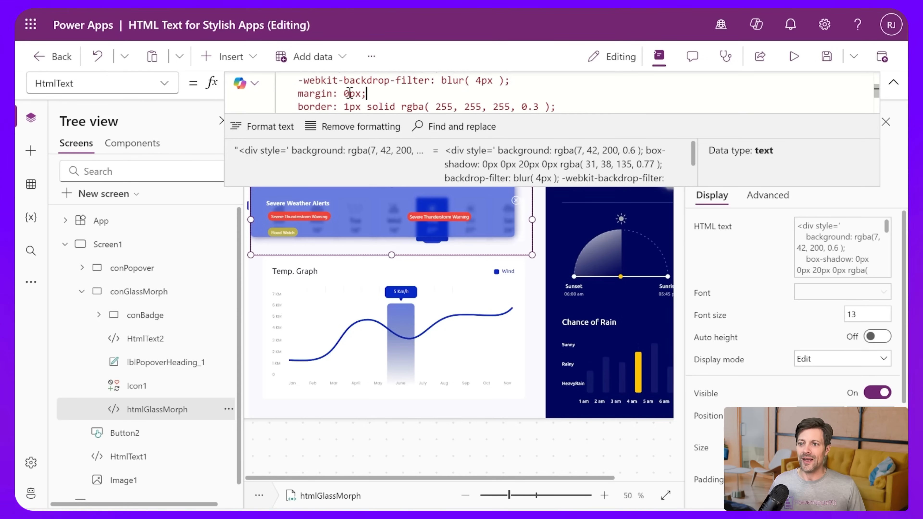
pyautogui.moveTo(344, 94); pyautogui.dragTo(348, 94)
pyautogui.write('25')
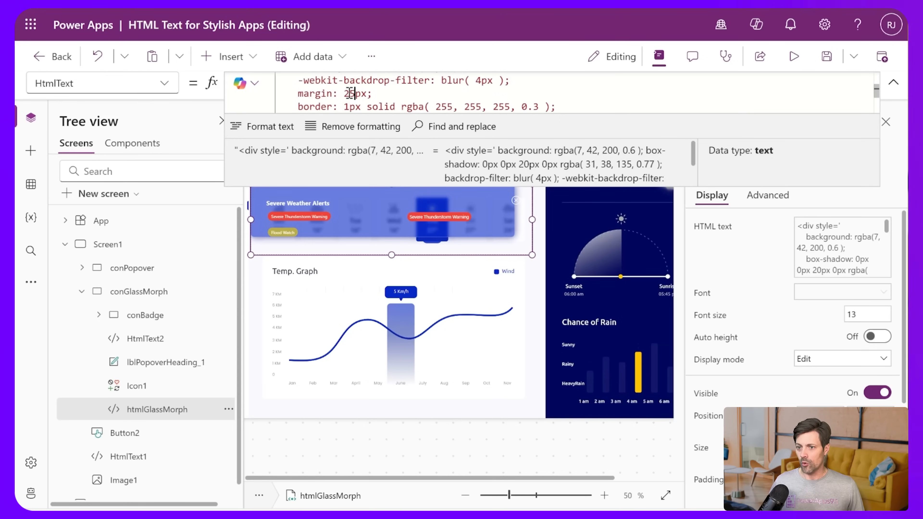
pyautogui.click(394, 93)
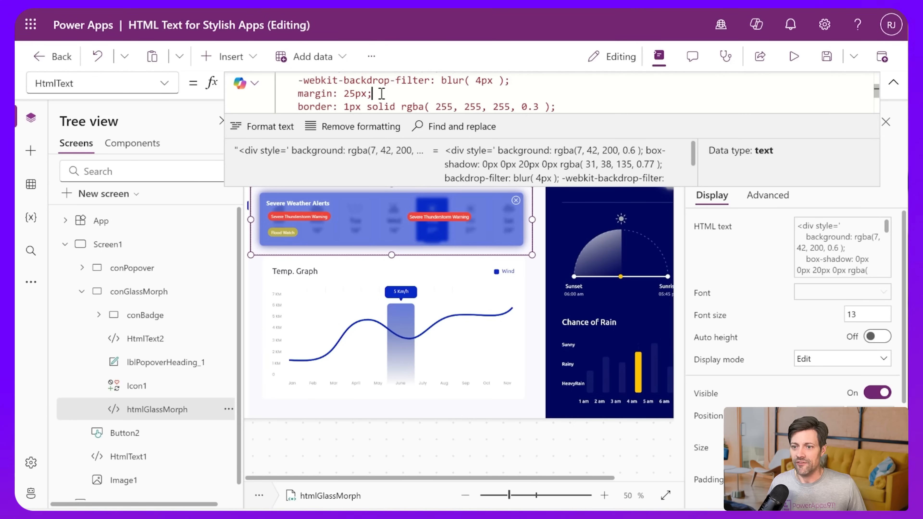
# Step: Try a border width of 10px and a border colour alpha of 0.9 in the div's border rule
pyautogui.doubleClick(379, 106)
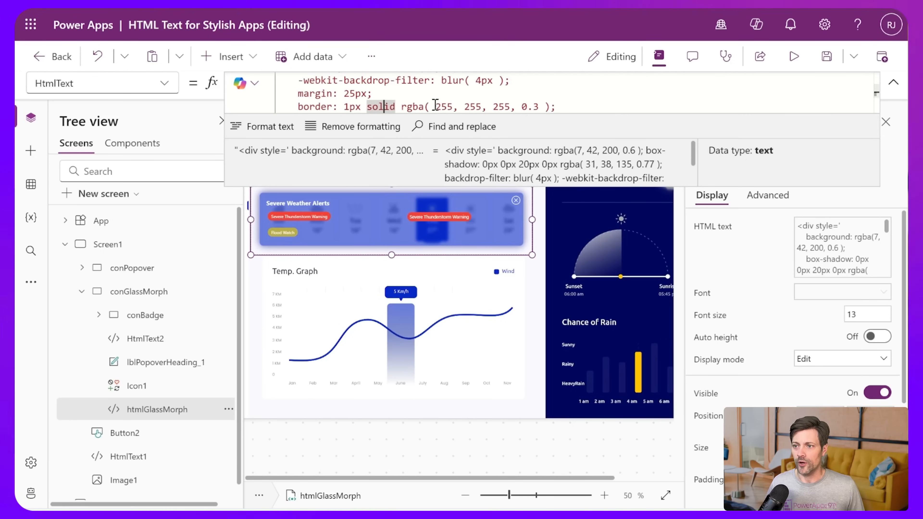
pyautogui.click(347, 107)
pyautogui.doubleClick(348, 106)
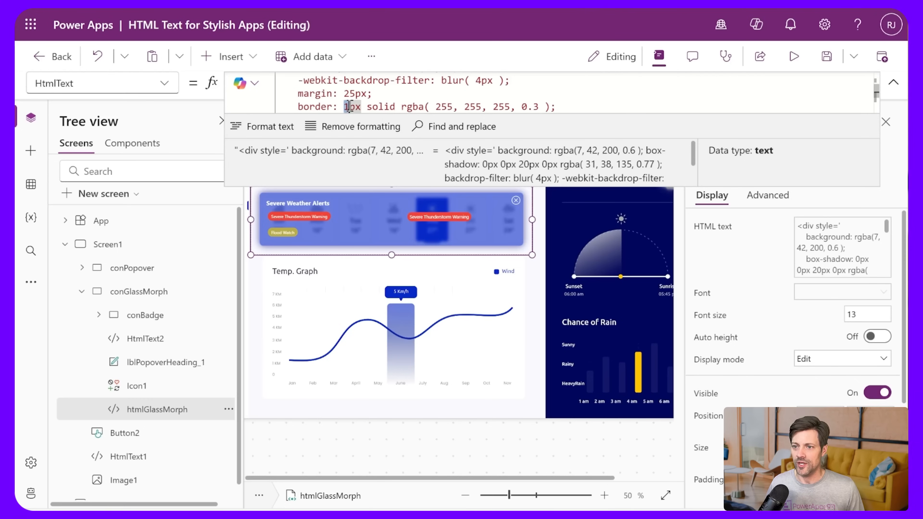
pyautogui.write('10px')
pyautogui.click(387, 95)
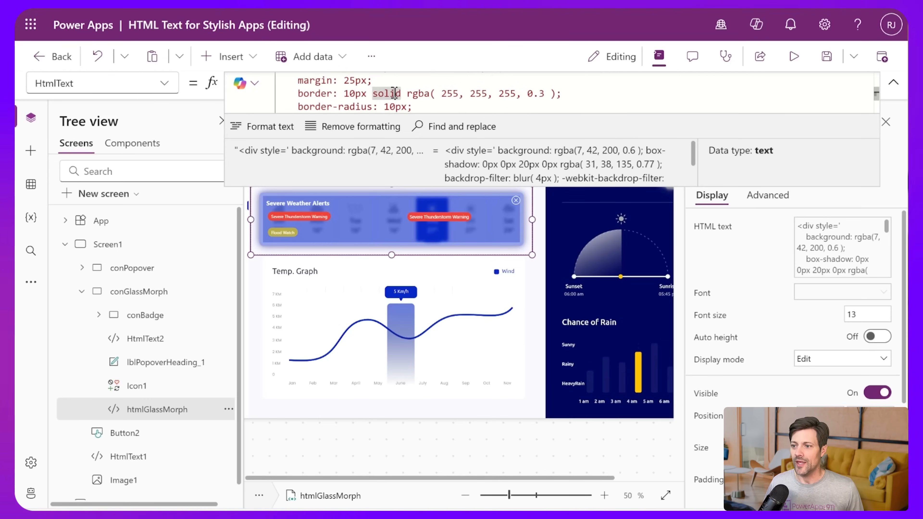
pyautogui.click(544, 95)
pyautogui.press('BackSpace')
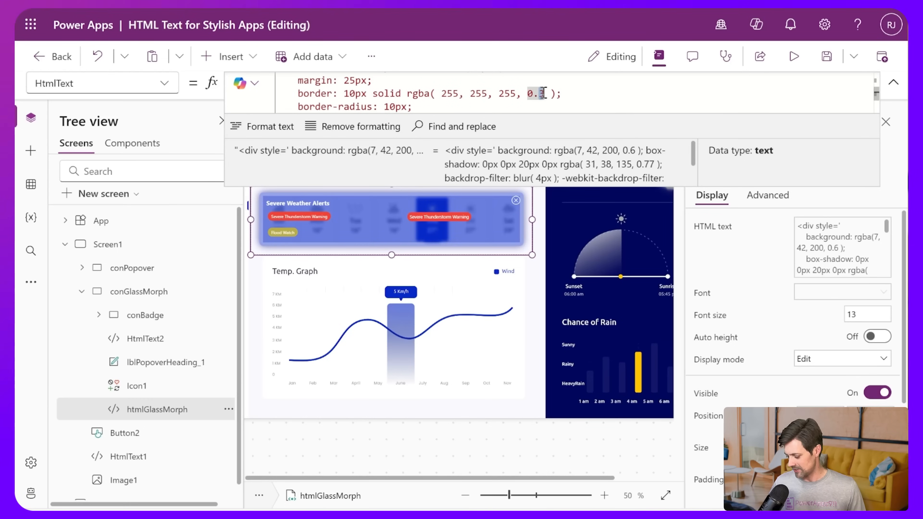
pyautogui.write('9')
pyautogui.click(500, 94)
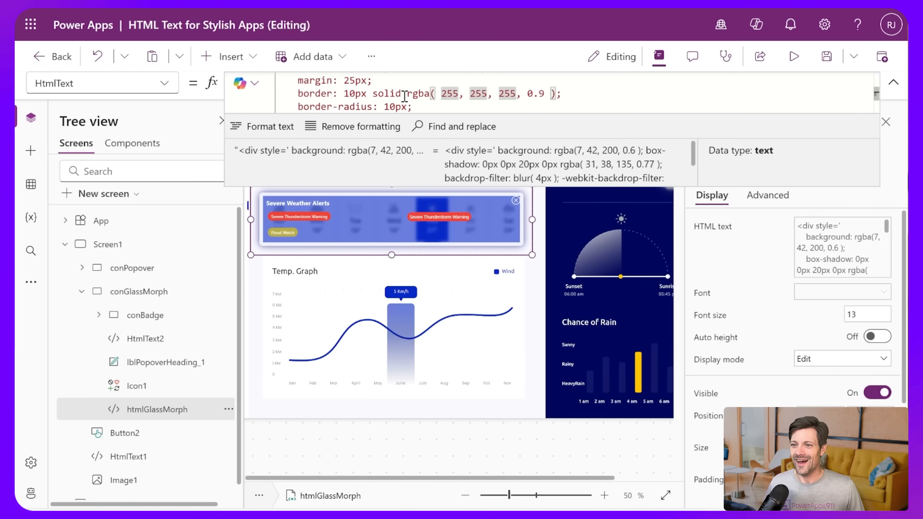
# Step: Set the border rule back to a width of 1px and a colour alpha of 0.3
pyautogui.click(348, 95)
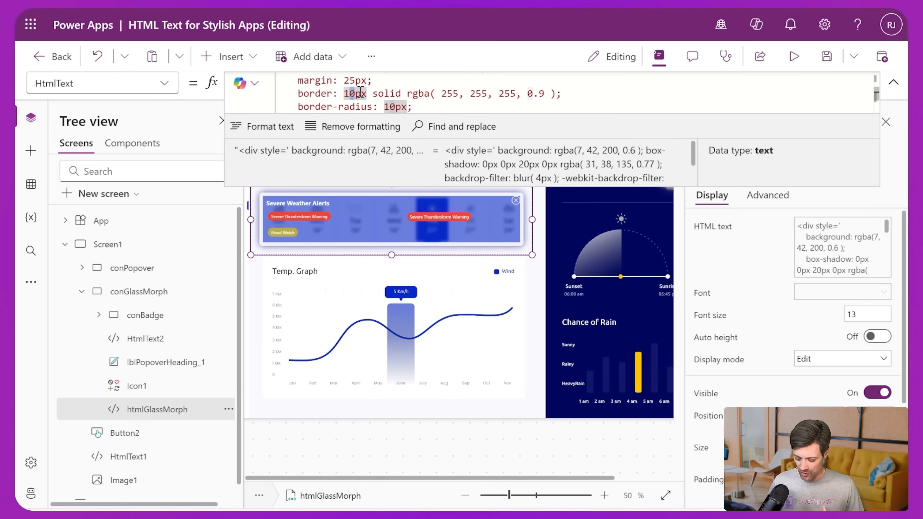
pyautogui.press('BackSpace')
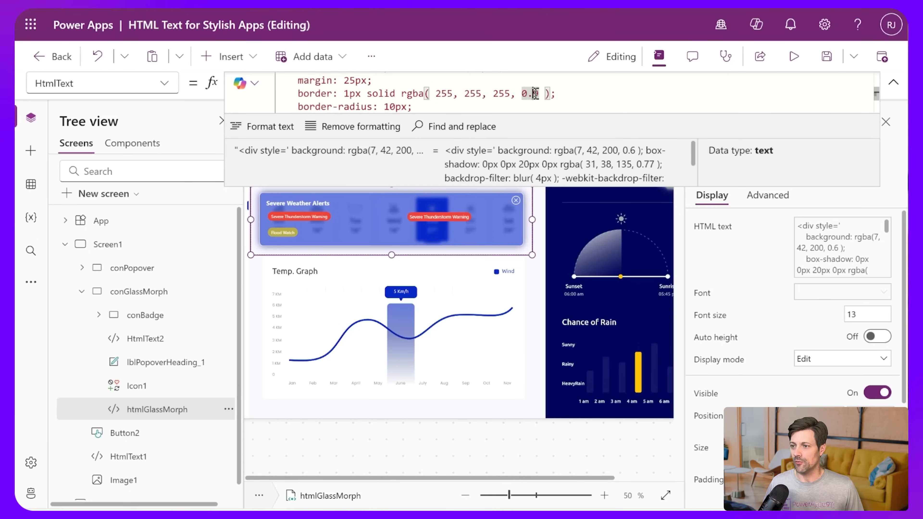
pyautogui.moveTo(522, 93); pyautogui.dragTo(541, 93)
pyautogui.write('0.3')
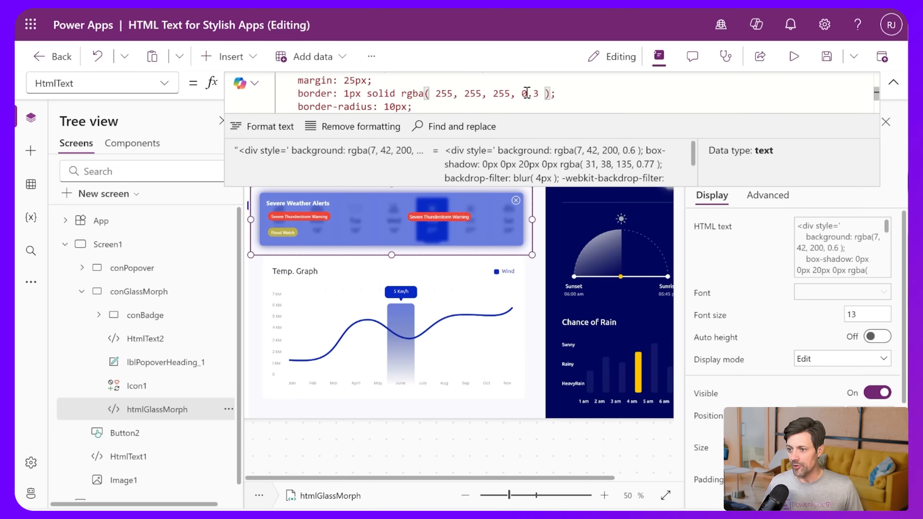
pyautogui.click(476, 95)
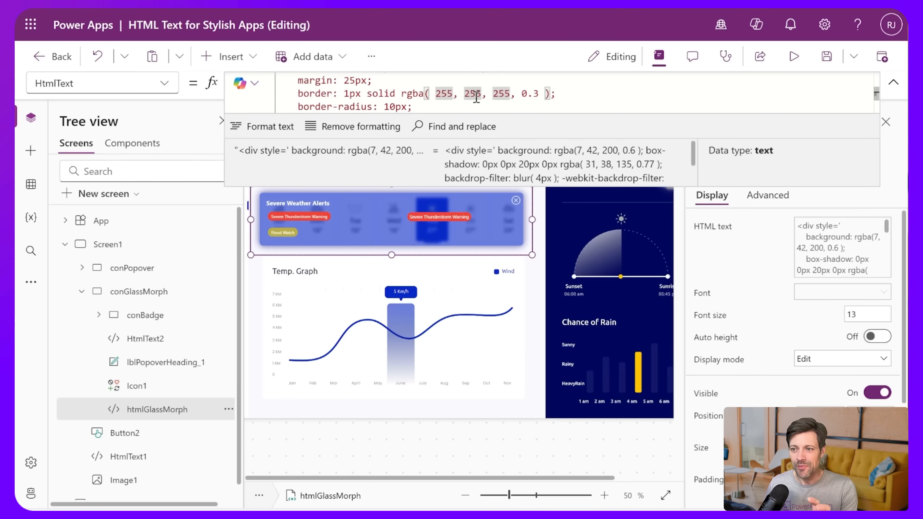
# Step: Try border-radius values of 40px and 2px on the div and return the radius to 10px
pyautogui.doubleClick(392, 106)
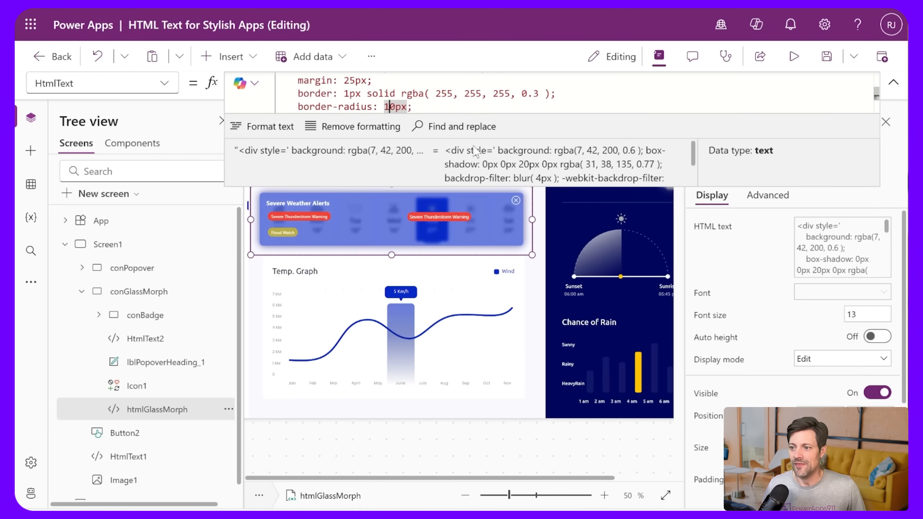
pyautogui.moveTo(385, 107); pyautogui.dragTo(395, 108)
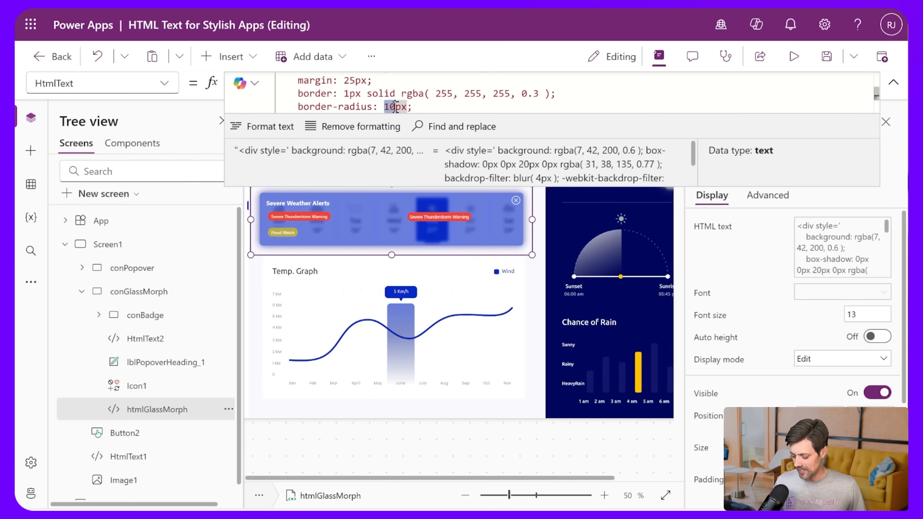
pyautogui.write('40')
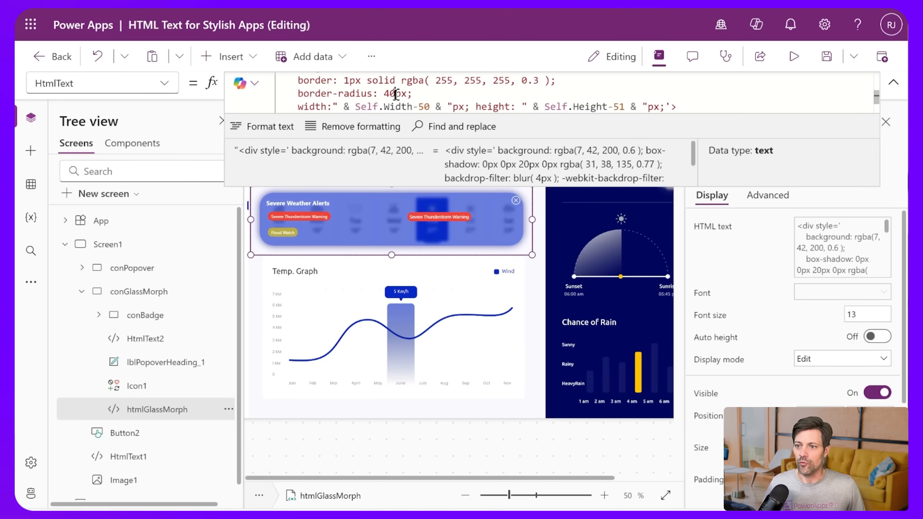
pyautogui.moveTo(396, 94); pyautogui.dragTo(383, 93)
pyautogui.write('2')
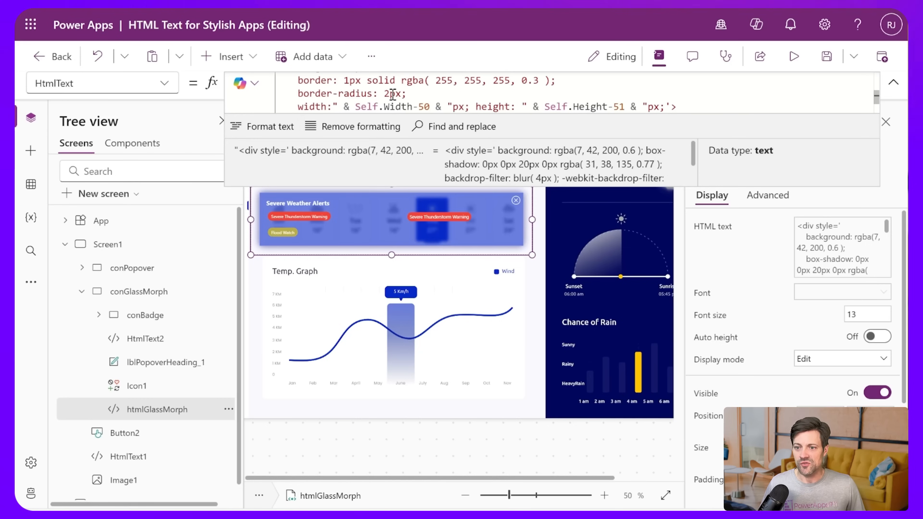
pyautogui.doubleClick(389, 94)
pyautogui.write('10')
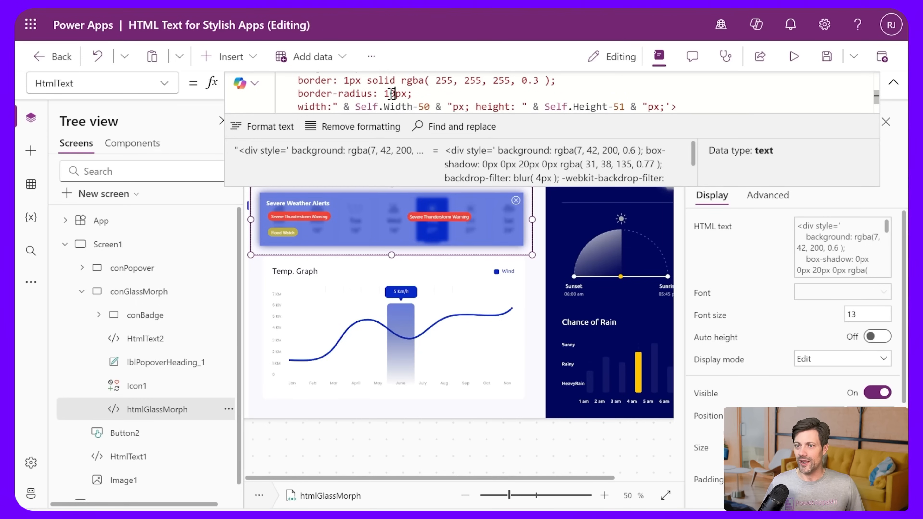
# Step: Examine the Width and Height formulas of the htmlGlassMorph control
pyautogui.click(310, 108)
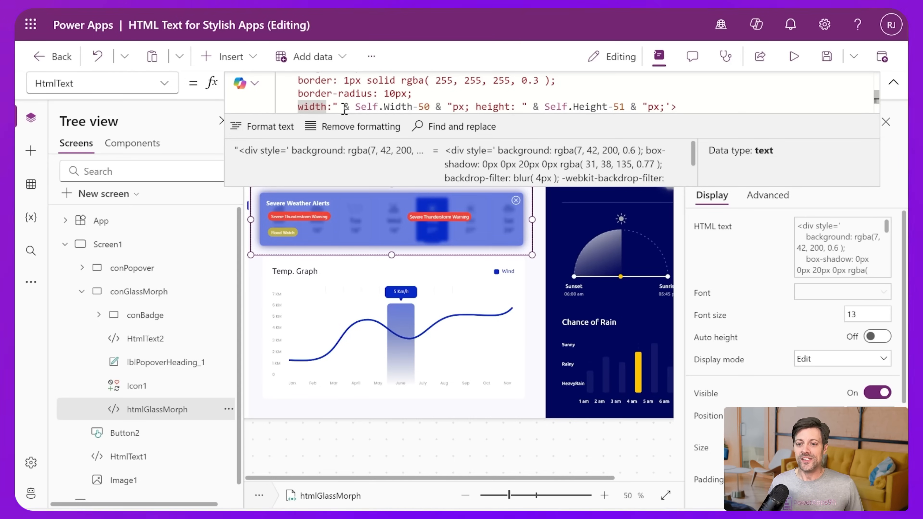
pyautogui.click(127, 410)
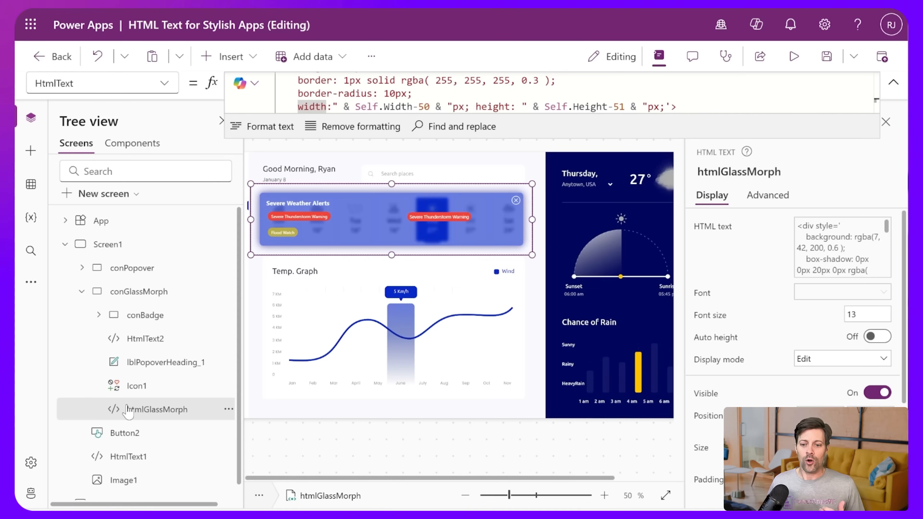
pyautogui.scroll(-2, 818, 393)
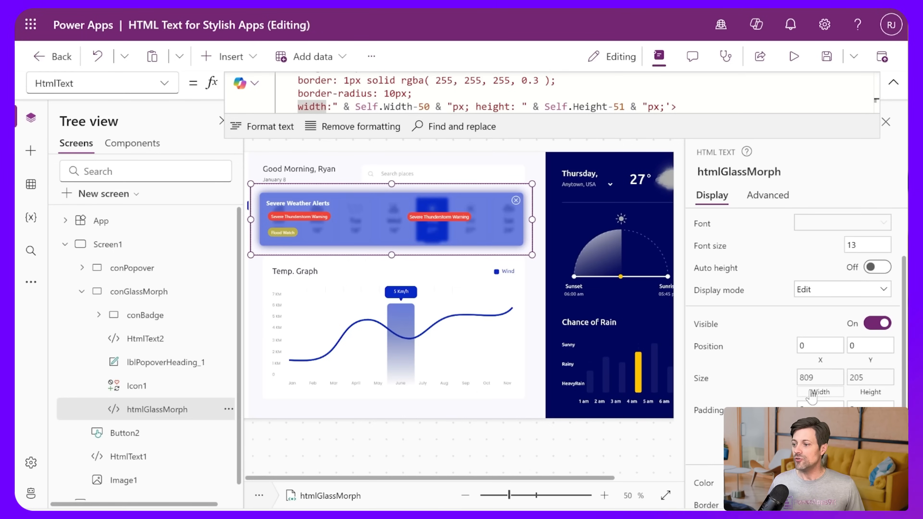
pyautogui.click(820, 384)
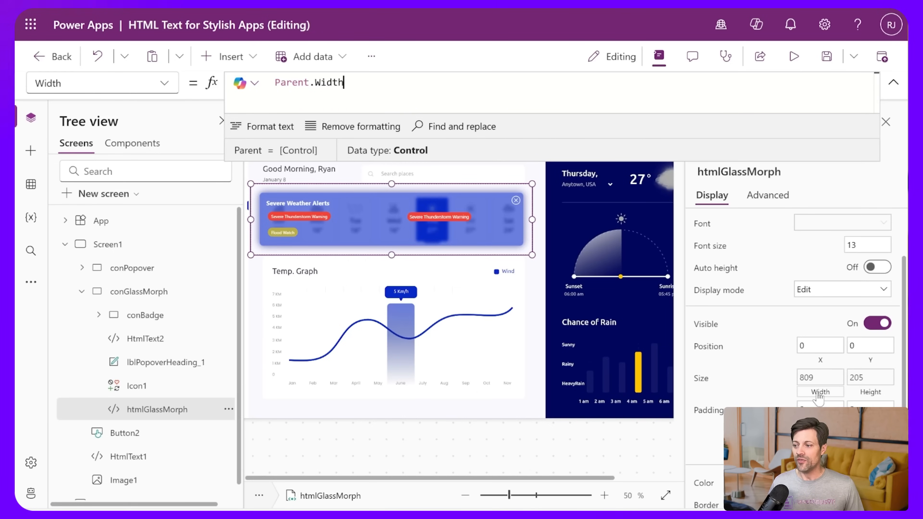
pyautogui.click(870, 392)
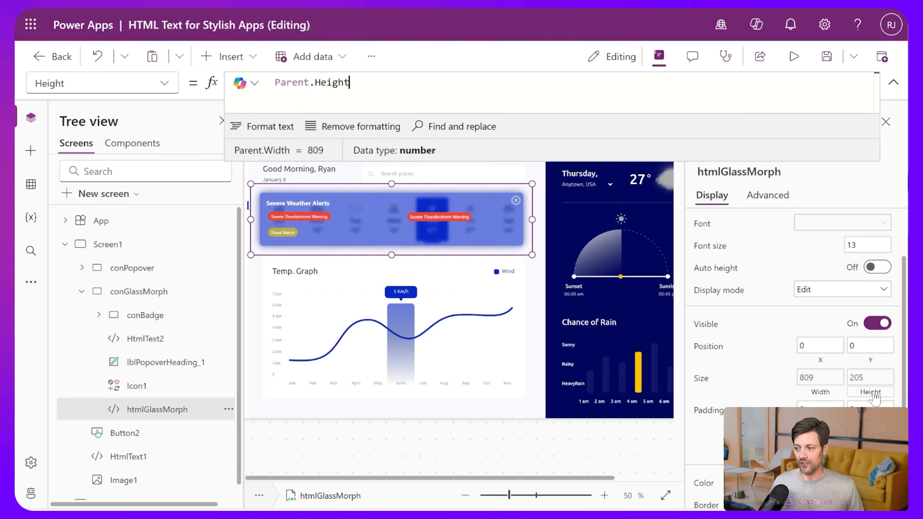
pyautogui.click(828, 396)
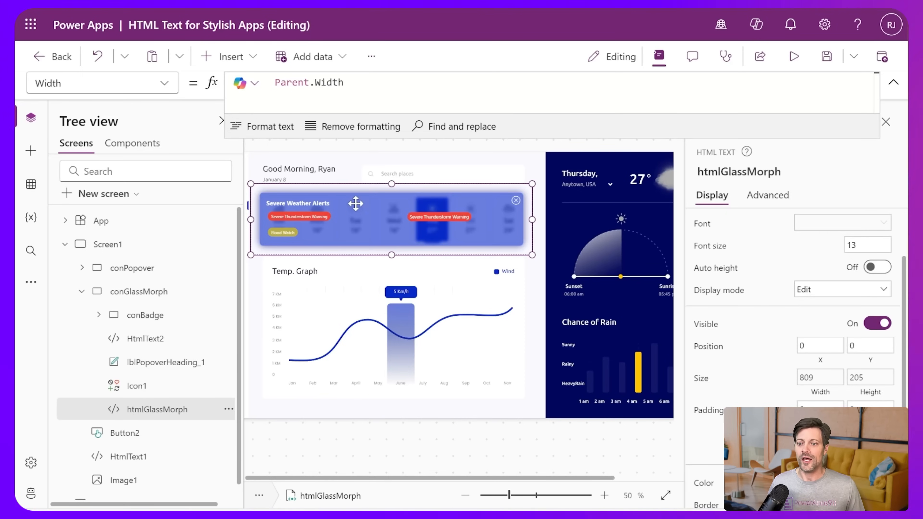
# Step: Return to the HtmlText formula and examine the Self.Width reference and its subtracted offset in the div's width rule
pyautogui.click(166, 83)
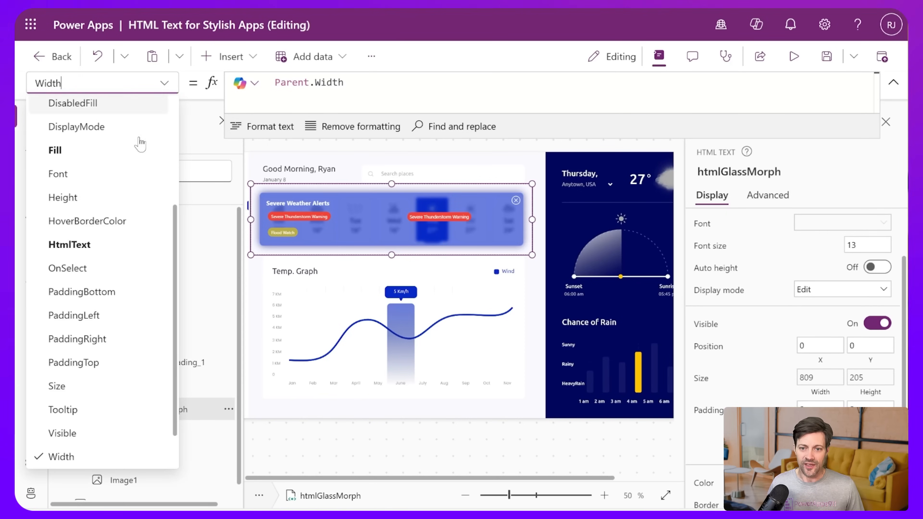
pyautogui.click(91, 243)
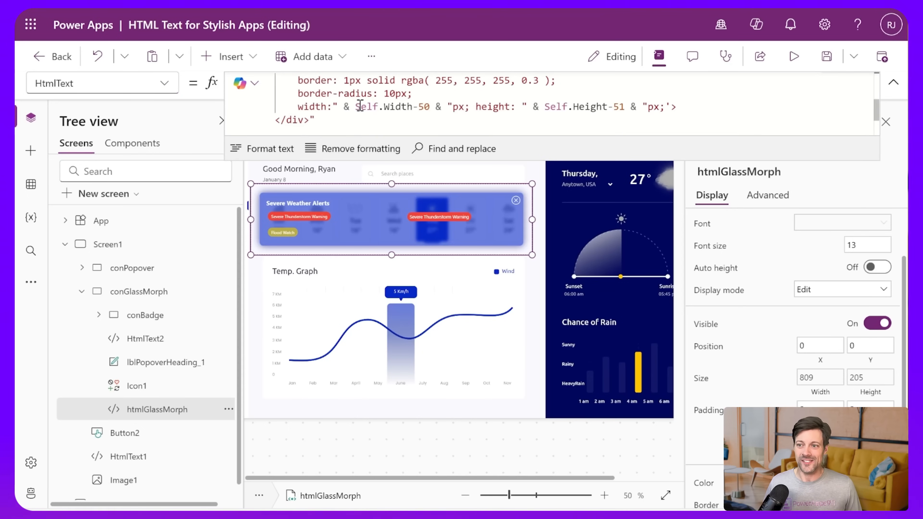
pyautogui.click(340, 107)
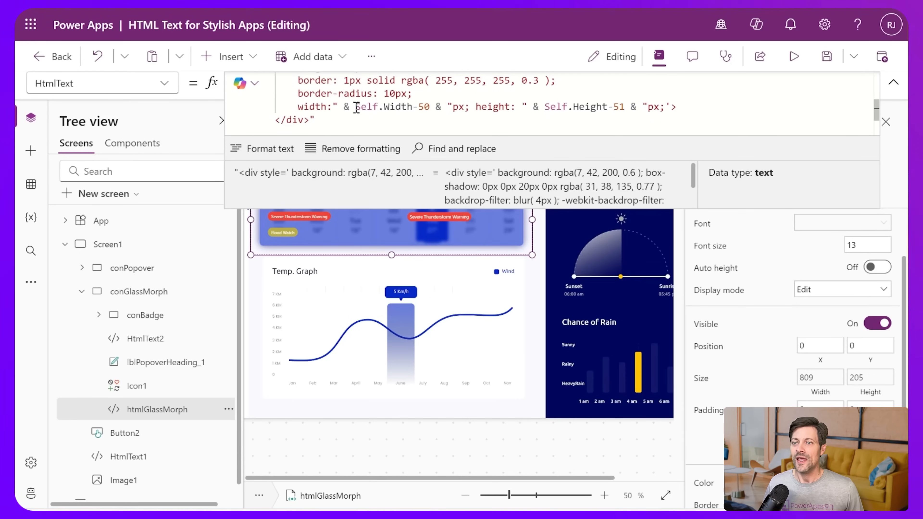
pyautogui.moveTo(355, 107); pyautogui.dragTo(412, 105)
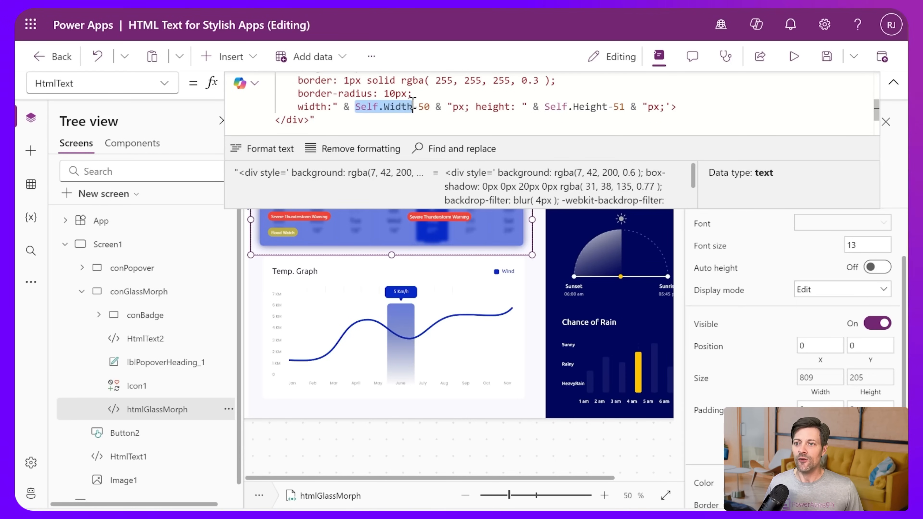
pyautogui.doubleClick(425, 107)
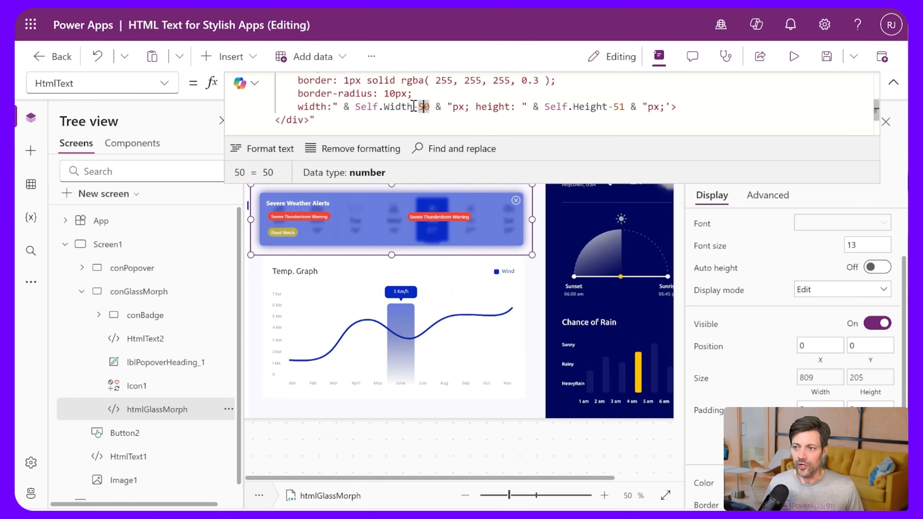
# Step: Try the div's width rule without the offset subtracted from Self.Width and compare it with the margin rule
pyautogui.moveTo(413, 106); pyautogui.dragTo(431, 107)
pyautogui.press('BackSpace')
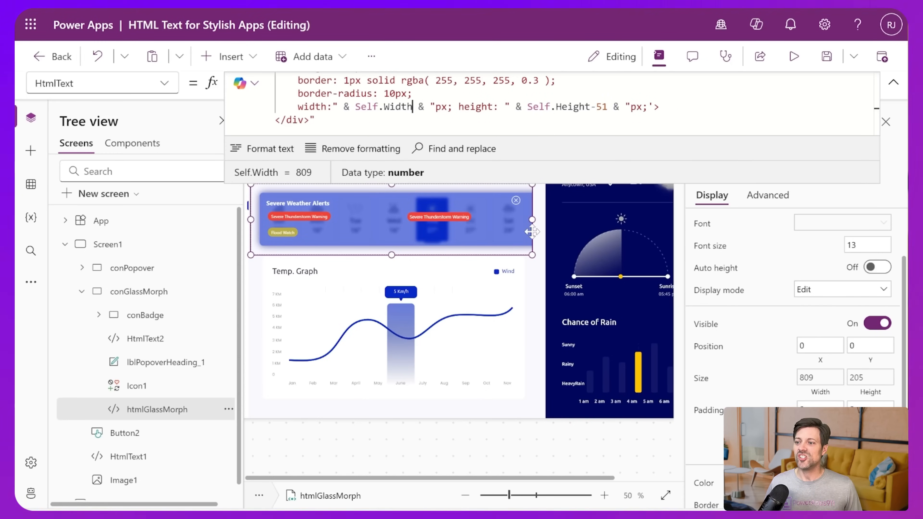
pyautogui.scroll(1, 346, 108)
pyautogui.click(348, 106)
pyautogui.moveTo(346, 103); pyautogui.dragTo(364, 103)
pyautogui.click(375, 103)
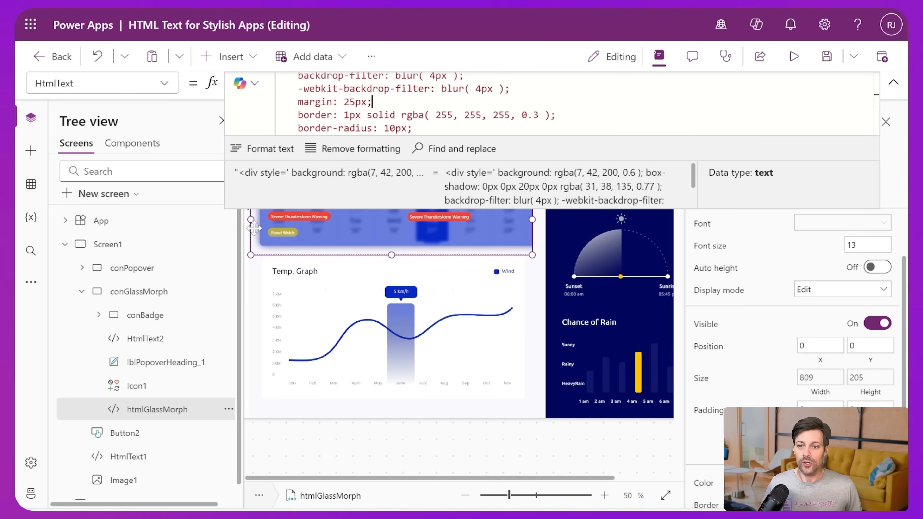
# Step: Add the -50 offset back after Self.Width in the div's width rule
pyautogui.doubleClick(385, 110)
pyautogui.scroll(-1, 386, 110)
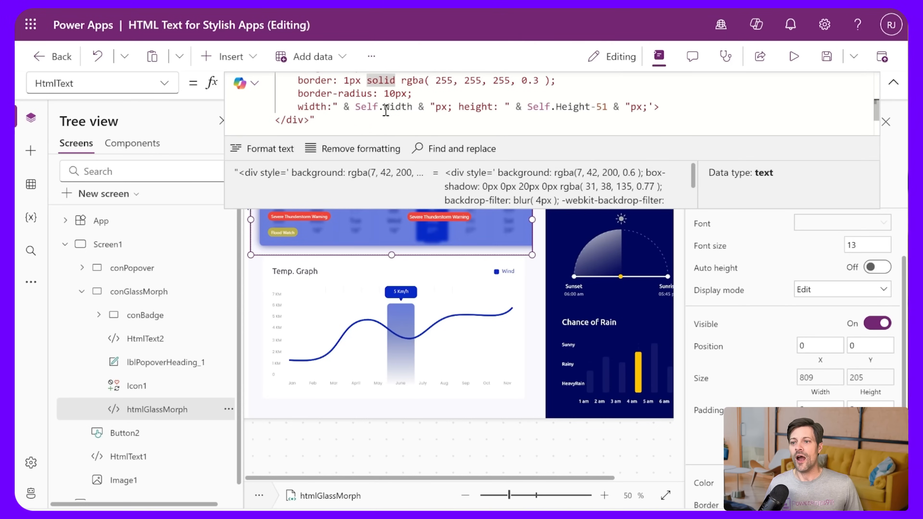
pyautogui.click(414, 107)
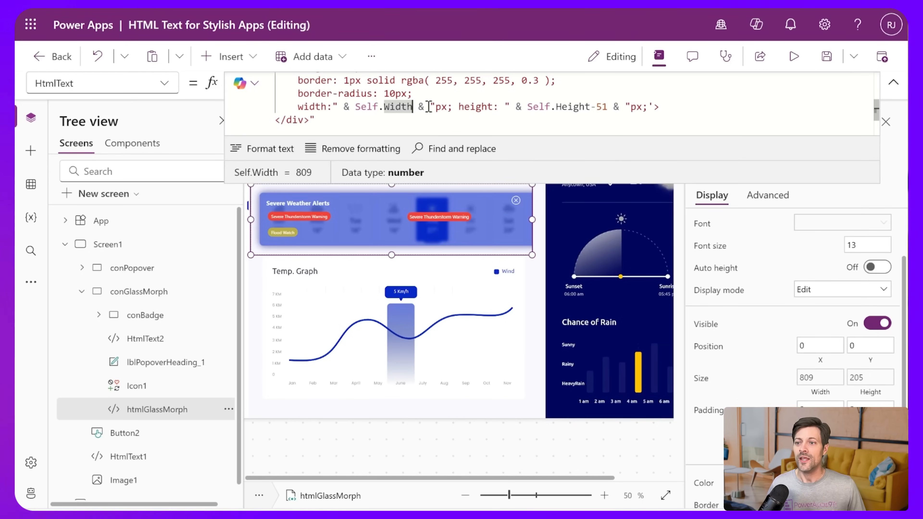
pyautogui.write('-50')
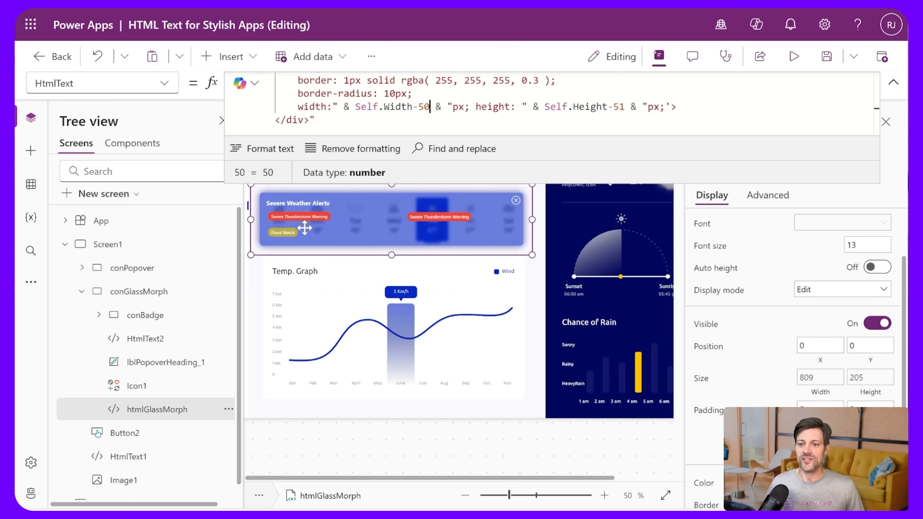
# Step: Try an offset of 50 subtracted from Self.Height in the div's height rule and check the overlay on the canvas
pyautogui.doubleClick(586, 107)
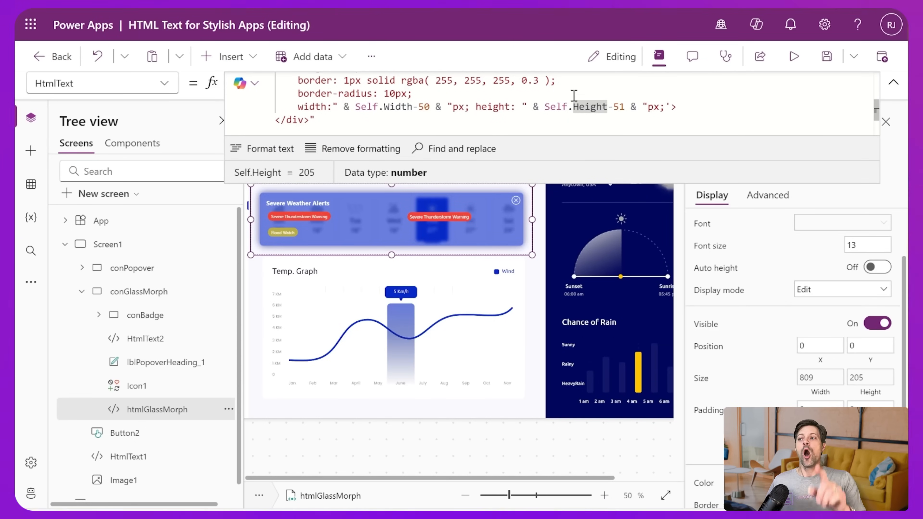
pyautogui.doubleClick(619, 106)
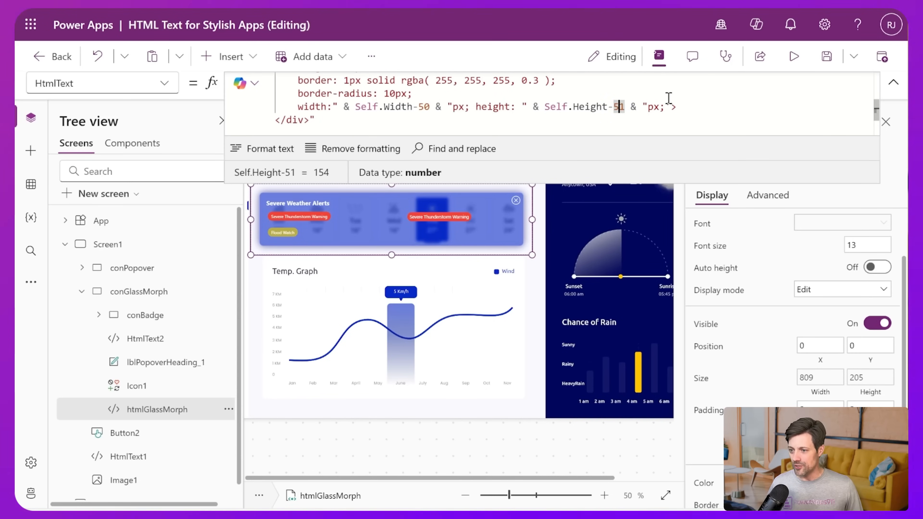
pyautogui.write('50')
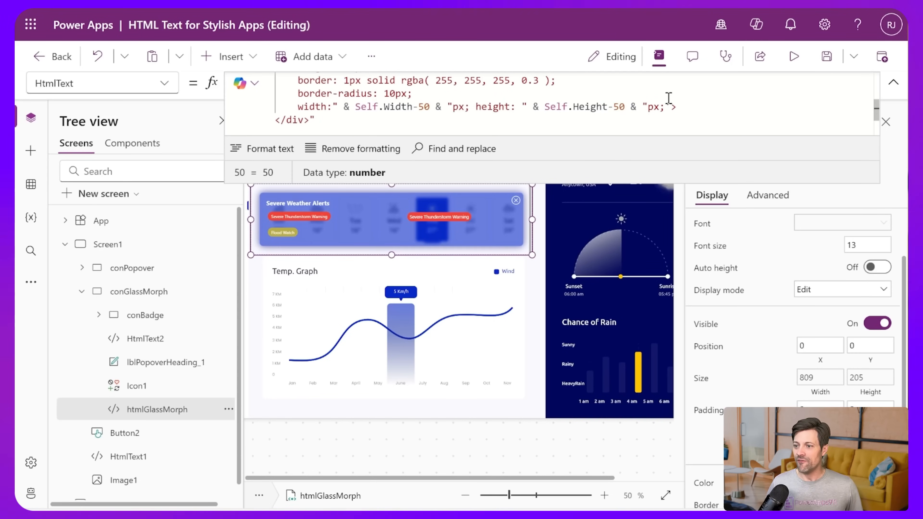
pyautogui.click(894, 82)
pyautogui.click(536, 315)
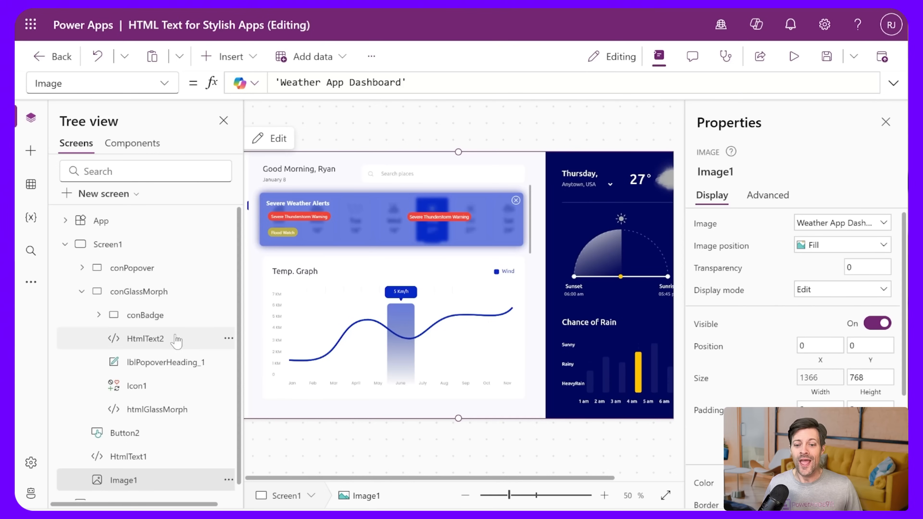
# Step: Set the offset subtracted from Self.Height back to 51 in htmlGlassMorph's HtmlText formula and check the overlay
pyautogui.click(142, 411)
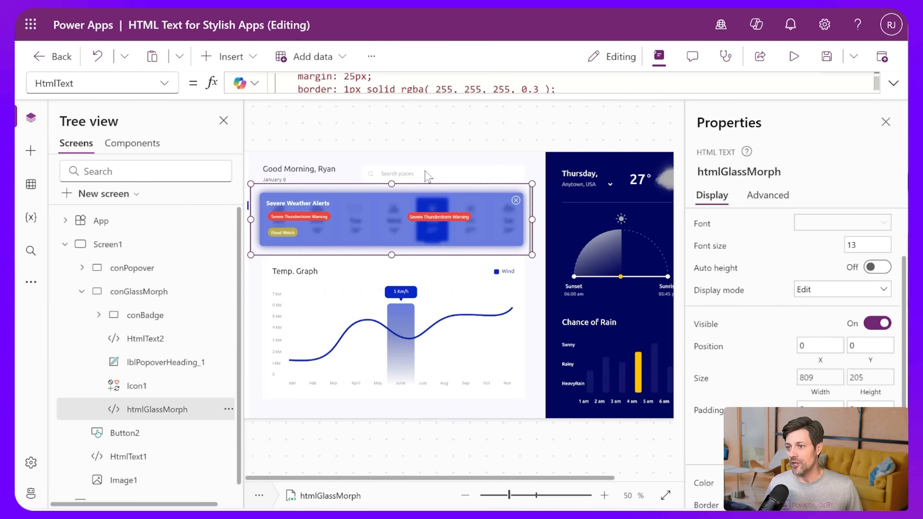
pyautogui.moveTo(460, 94); pyautogui.dragTo(455, 150)
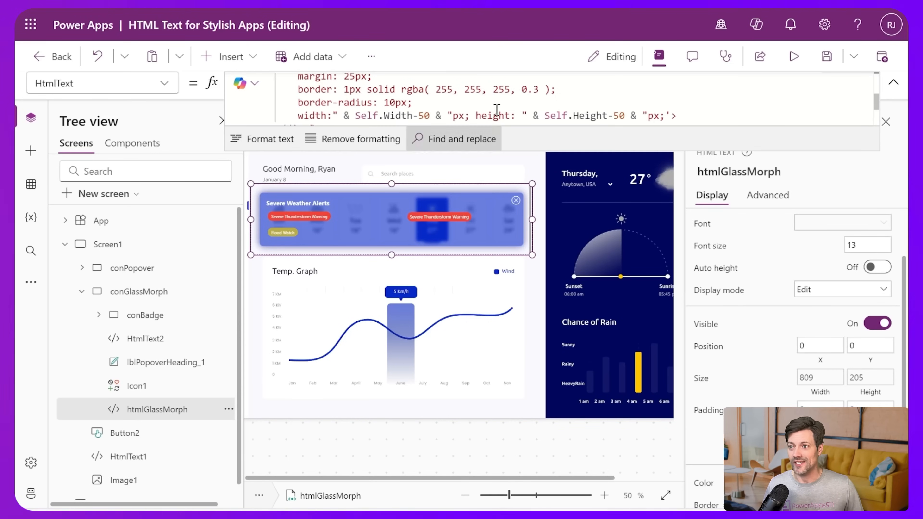
pyautogui.click(498, 97)
pyautogui.moveTo(619, 116); pyautogui.dragTo(624, 116)
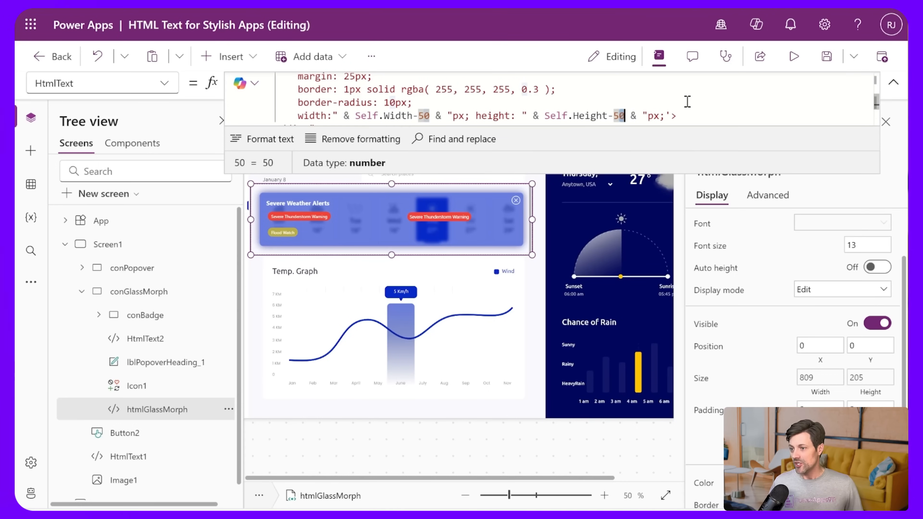
pyautogui.press('BackSpace')
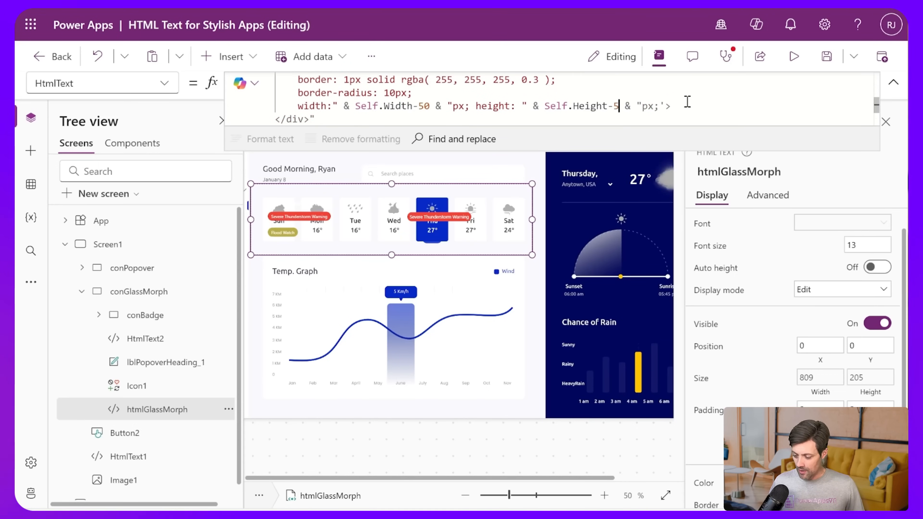
pyautogui.write('1')
pyautogui.click(487, 304)
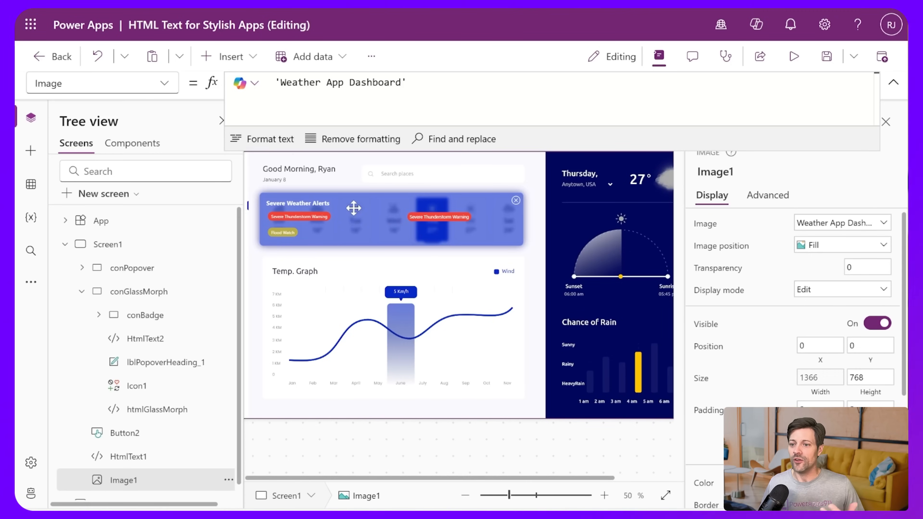
# Step: Review the CSS rules in htmlGlassMorph's HtmlText formula, from the backdrop filter down to the width and height rule
pyautogui.click(157, 409)
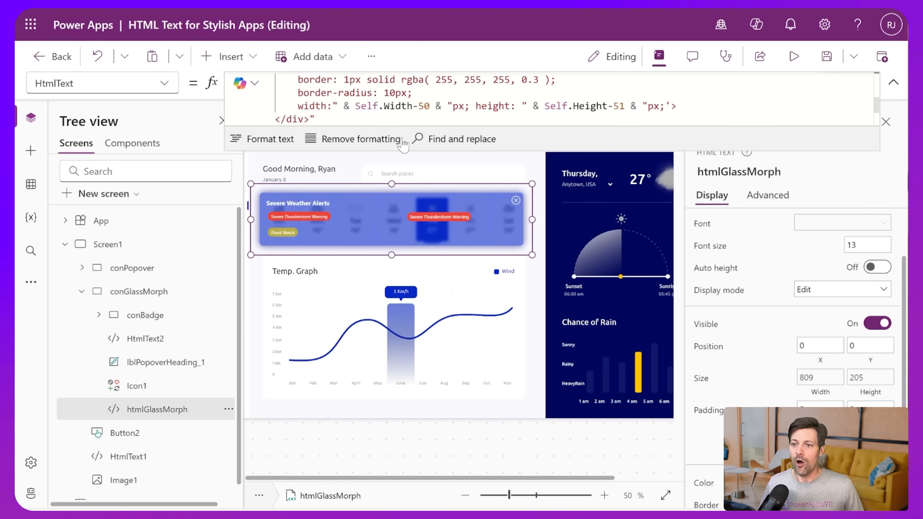
pyautogui.click(432, 91)
pyautogui.scroll(1, 432, 91)
pyautogui.moveTo(300, 79); pyautogui.dragTo(345, 103)
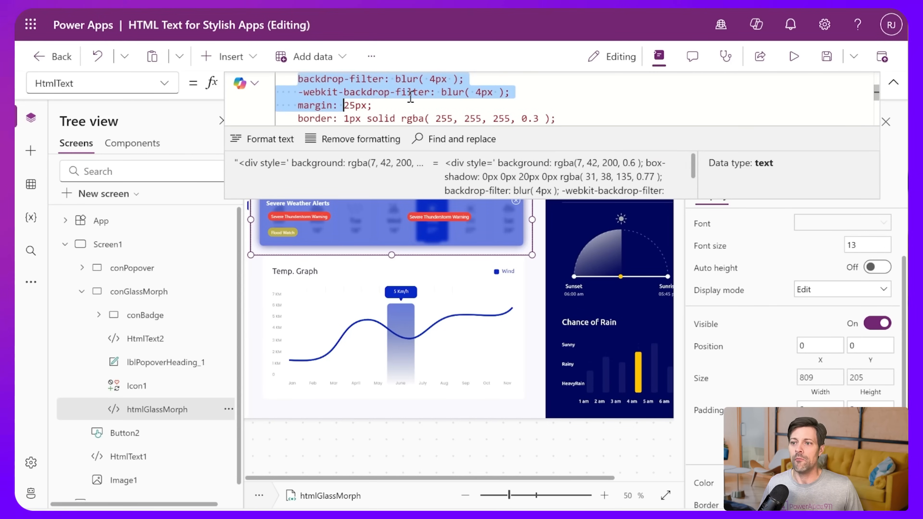
pyautogui.click(431, 96)
pyautogui.scroll(-1, 431, 100)
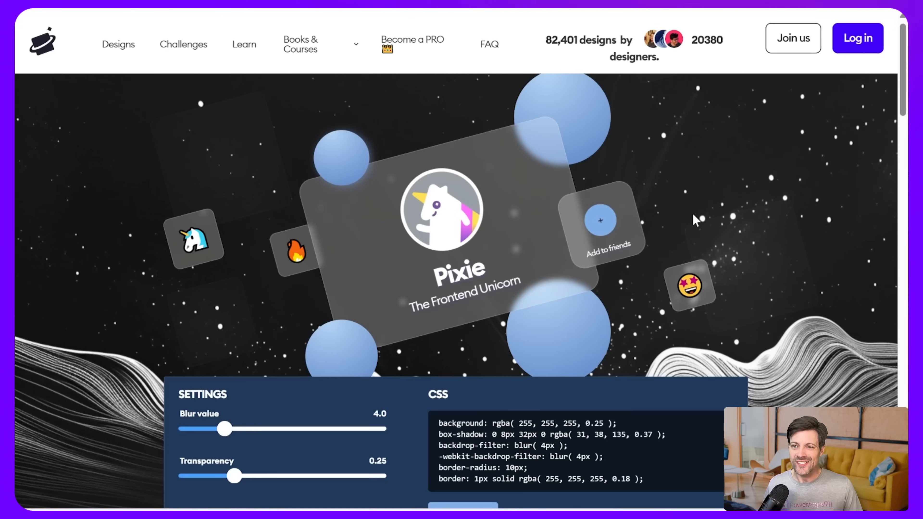
# Step: Switch to the Glassmorphism CSS generator web page and examine its settings, generated CSS and explanation of the style
pyautogui.scroll(-8, 839, 367)
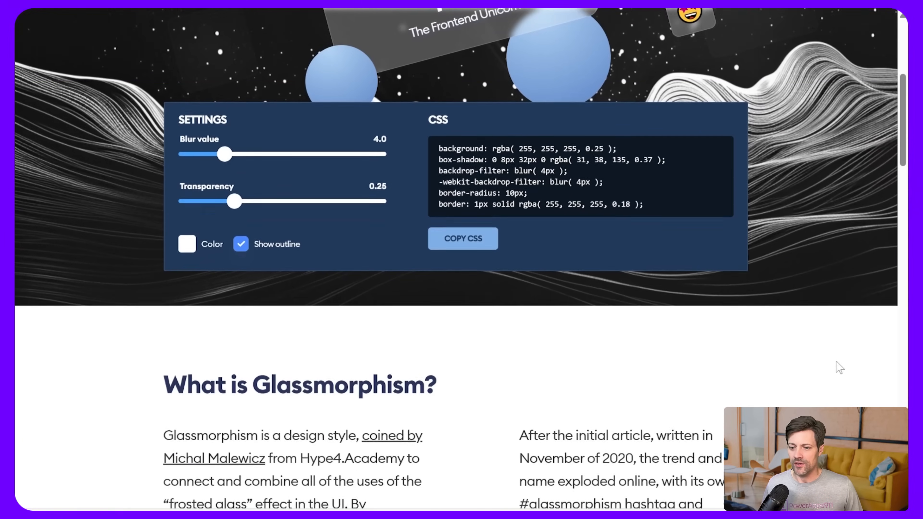
pyautogui.doubleClick(331, 313)
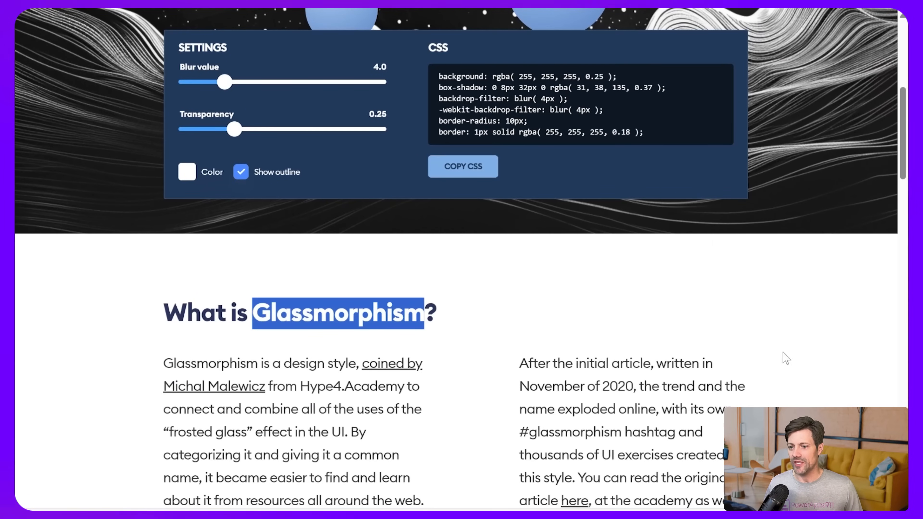
pyautogui.click(794, 357)
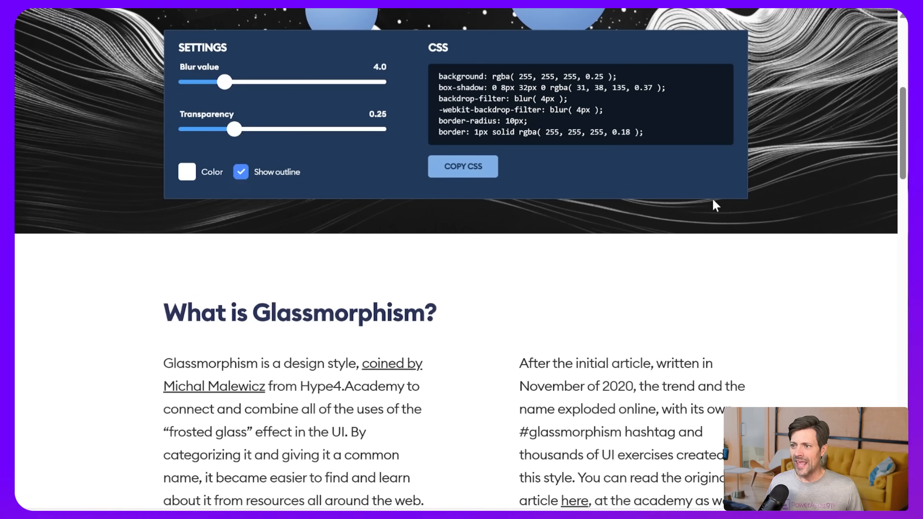
pyautogui.scroll(6, 634, 198)
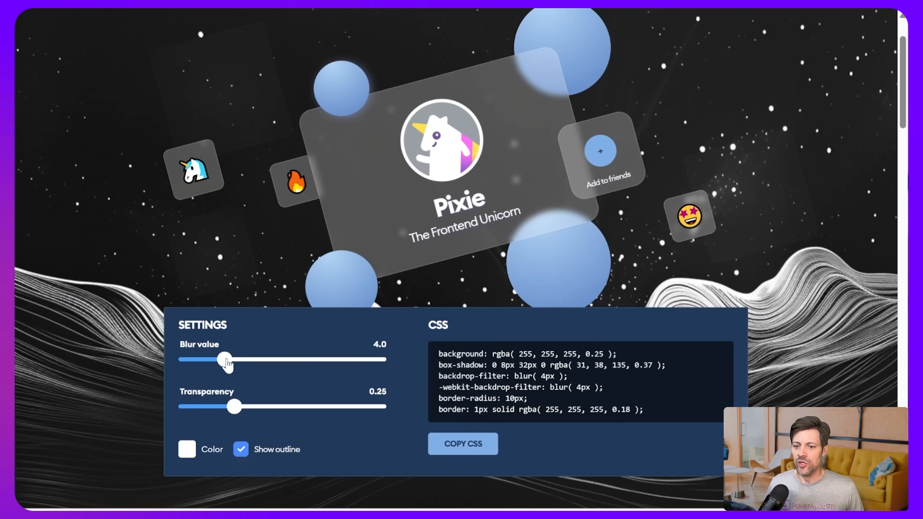
# Step: Set the generator's transparency to 0.30 and try the red F83434 as the glass color
pyautogui.click(244, 407)
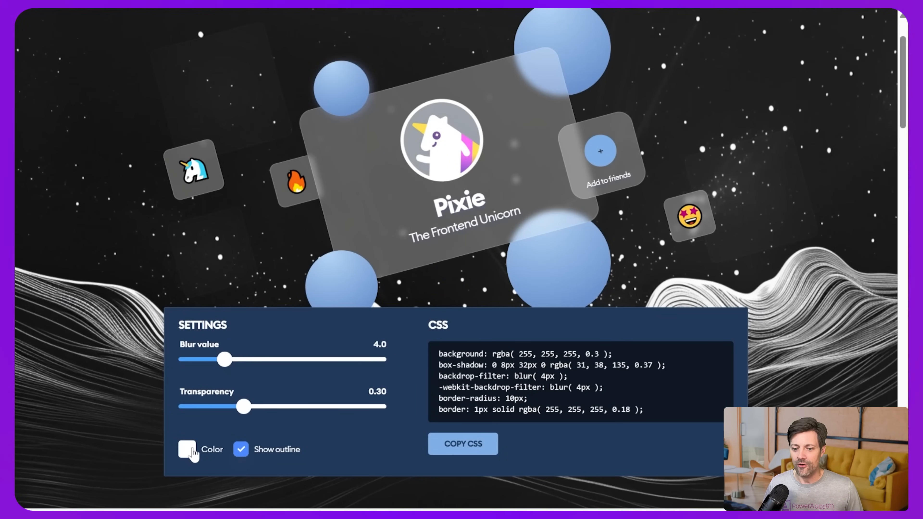
pyautogui.click(187, 449)
pyautogui.scroll(-3, 222, 464)
pyautogui.click(262, 378)
pyautogui.moveTo(262, 378); pyautogui.dragTo(303, 340)
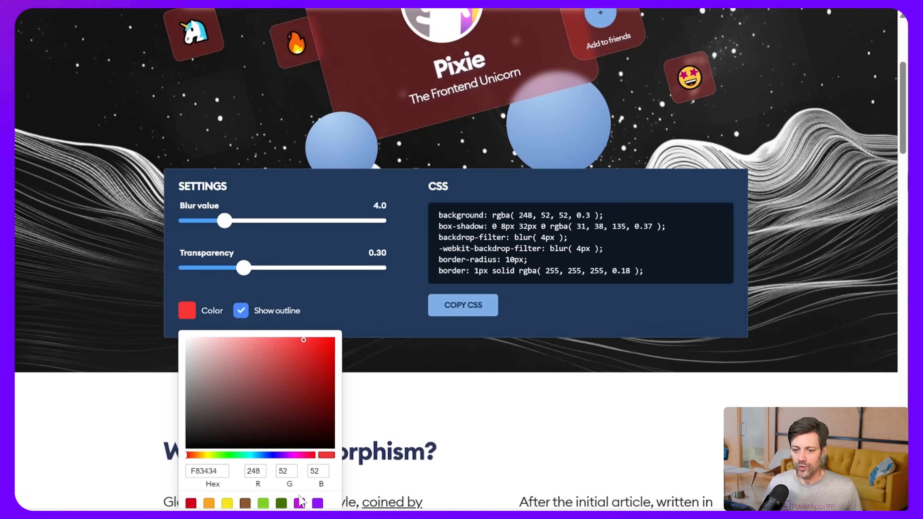
# Step: Change the glass color to the blue rgb(56, 123, 202) and copy the generated CSS
pyautogui.scroll(-2, 314, 441)
pyautogui.click(191, 453)
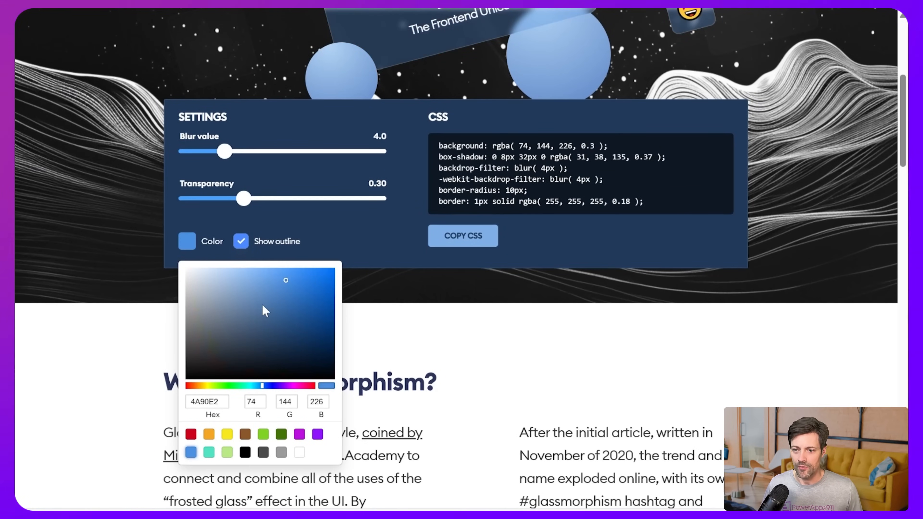
pyautogui.click(294, 291)
pyautogui.scroll(6, 559, 272)
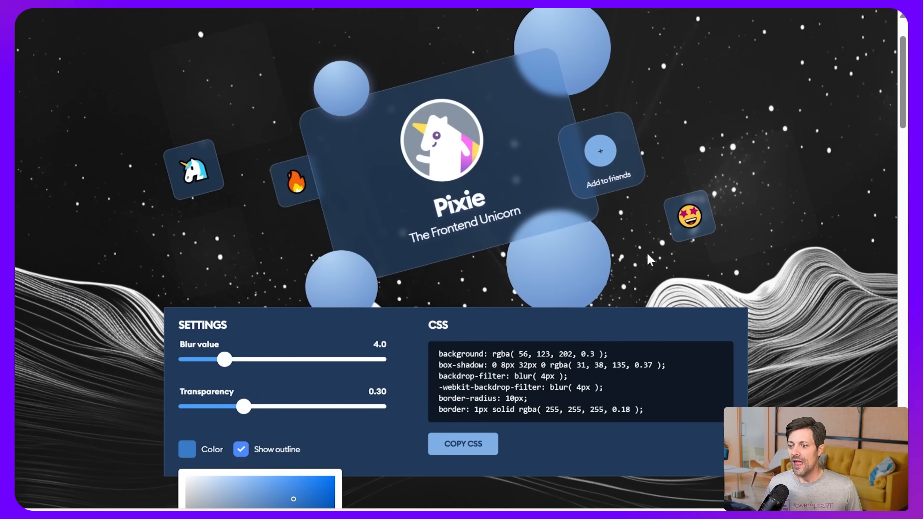
pyautogui.click(464, 445)
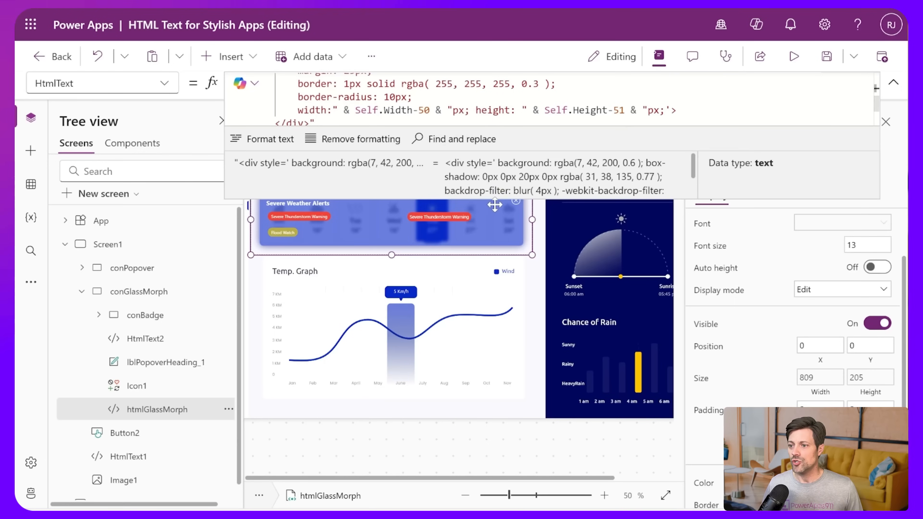
# Step: Switch back to Power Apps and replace the div's rules from background through border-radius with the copied CSS, leaving the width and height rule
pyautogui.moveTo(496, 197); pyautogui.dragTo(496, 345)
pyautogui.click(332, 199)
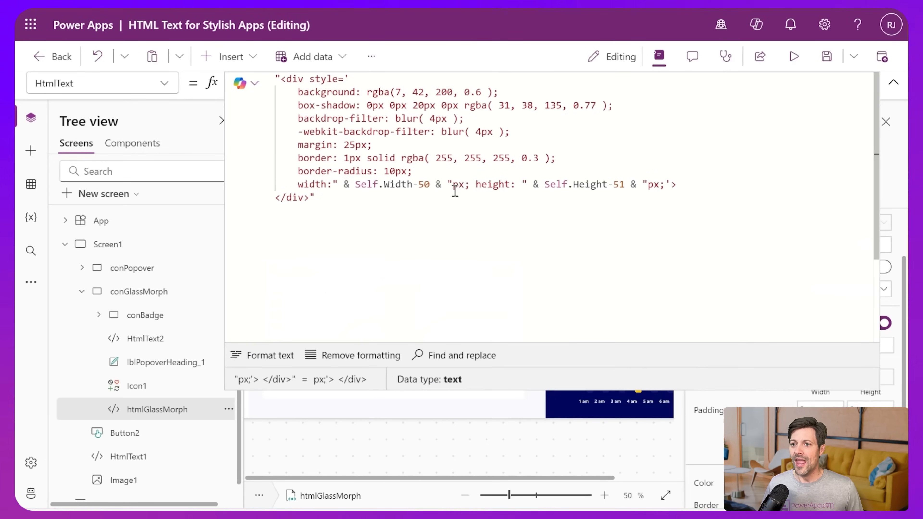
pyautogui.moveTo(298, 184); pyautogui.dragTo(679, 184)
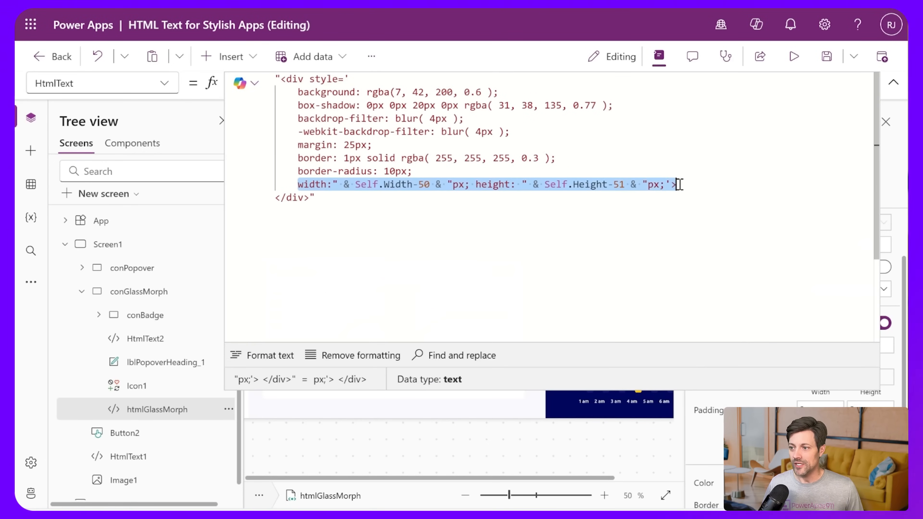
pyautogui.click(684, 185)
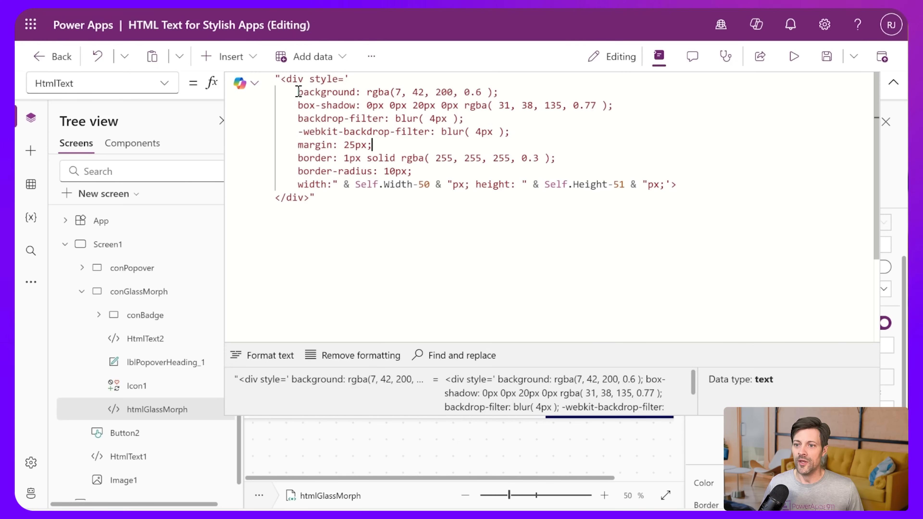
pyautogui.moveTo(299, 91); pyautogui.dragTo(413, 171)
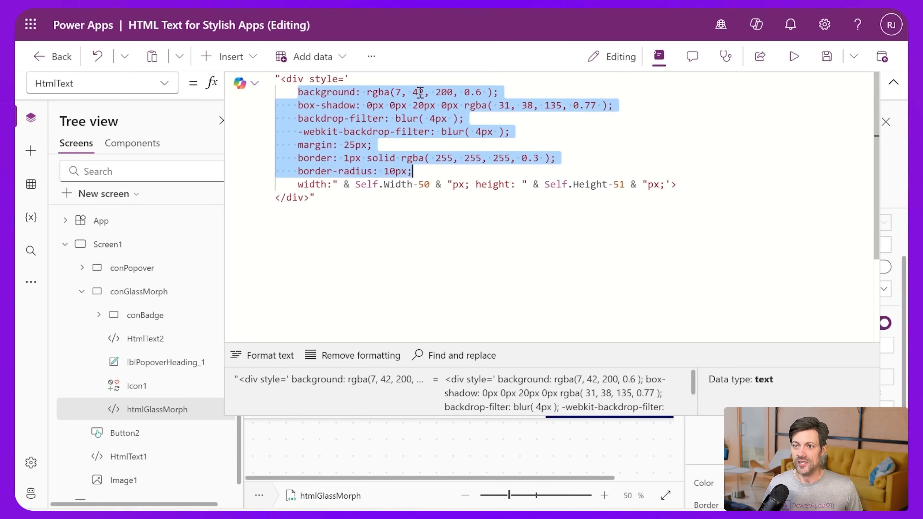
pyautogui.hotkey('ctrl', 'v')
# Step: Indent the pasted CSS lines from box-shadow through border to align with the background rule, and check the overlay
pyautogui.moveTo(563, 158); pyautogui.dragTo(280, 103)
pyautogui.press('Tab')
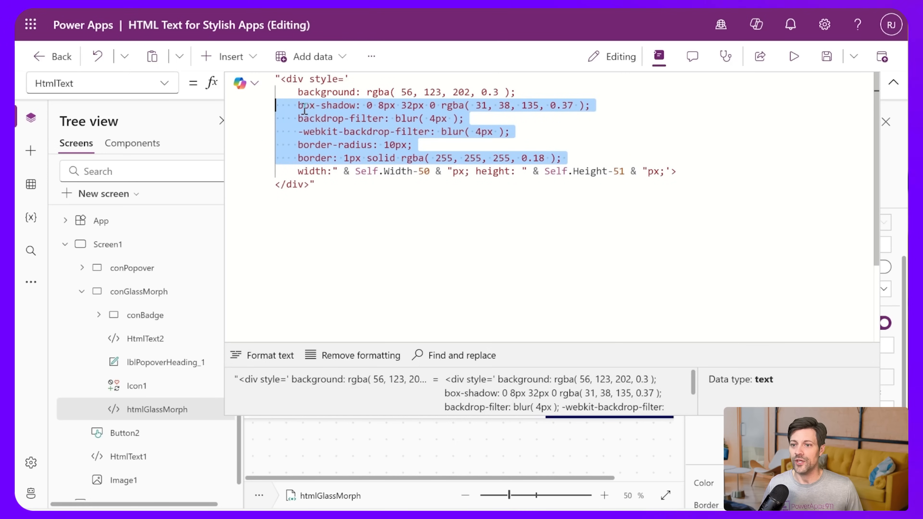
pyautogui.click(399, 133)
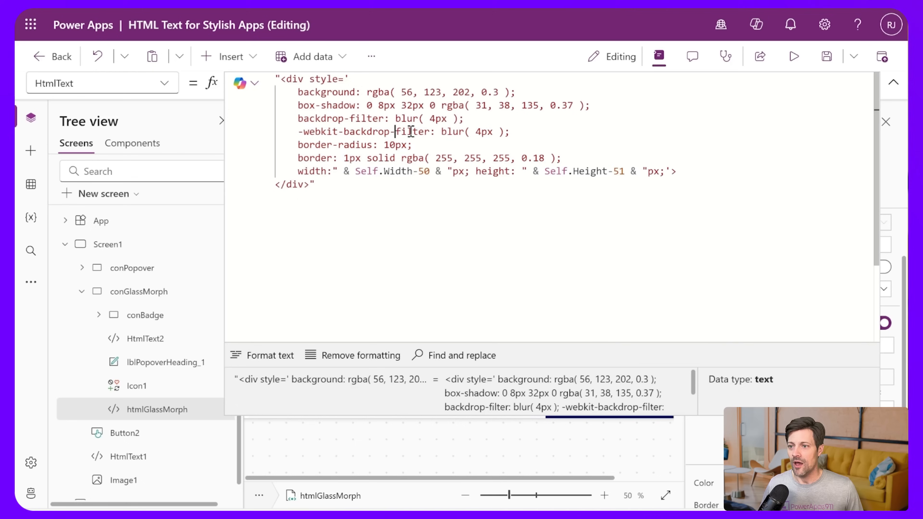
pyautogui.click(894, 84)
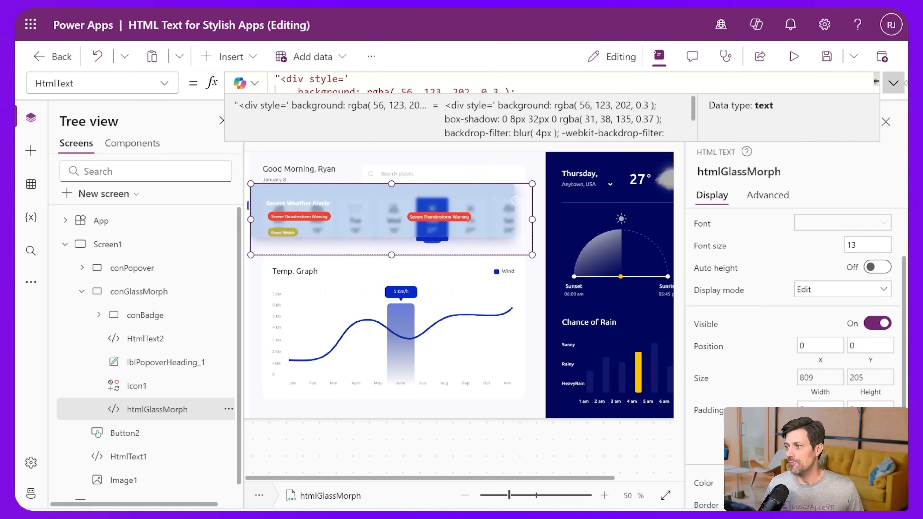
# Step: Set the blur radius in the div's box-shadow rule to 20px
pyautogui.click(894, 83)
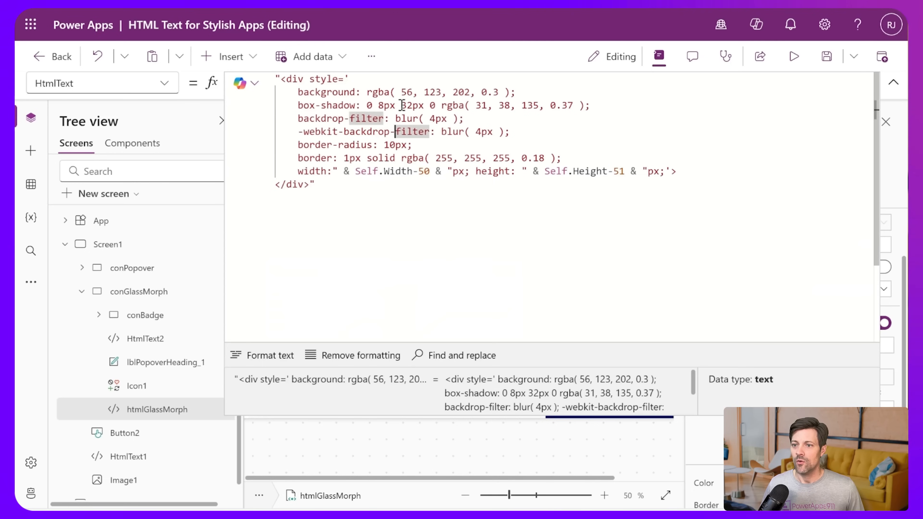
pyautogui.moveTo(402, 105); pyautogui.dragTo(414, 105)
pyautogui.write('20')
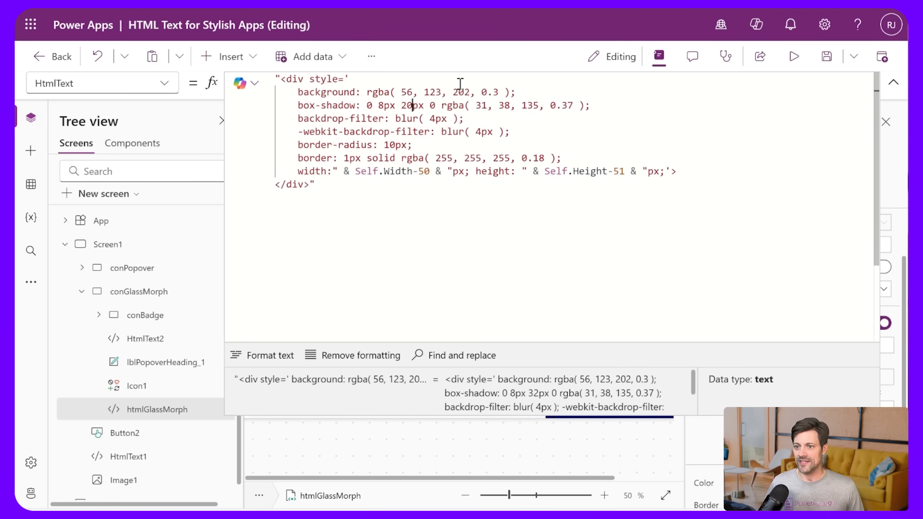
# Step: Add the rule margin: 25px; below the div's border-radius rule and check the overlay on the canvas
pyautogui.click(439, 145)
pyautogui.press('Return')
pyautogui.write('margin: 25px;')
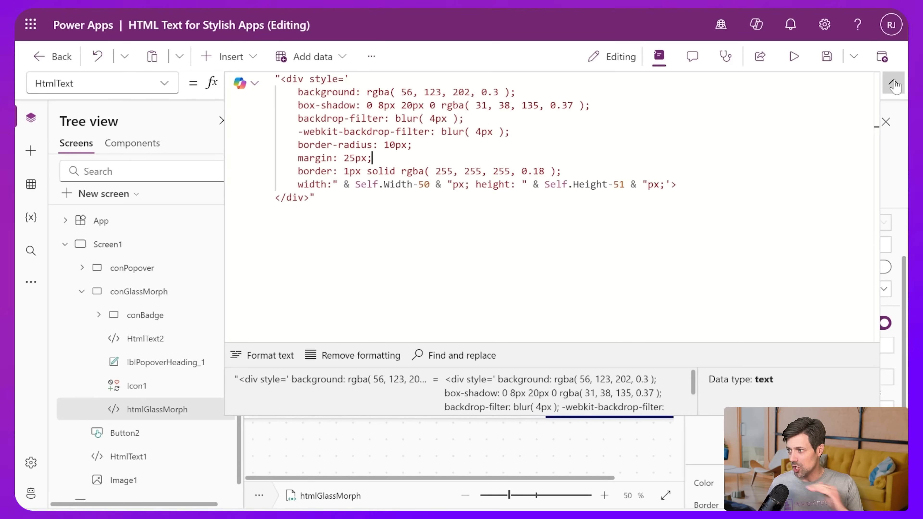
pyautogui.click(894, 85)
pyautogui.click(383, 250)
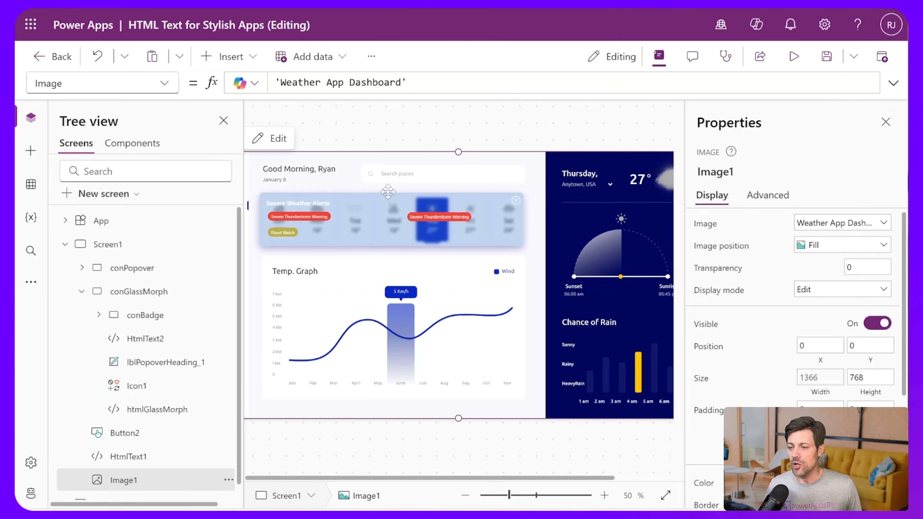
# Step: Review the complete CSS in htmlGlassMorph's HtmlText formula and return to the overlay on the canvas
pyautogui.click(154, 407)
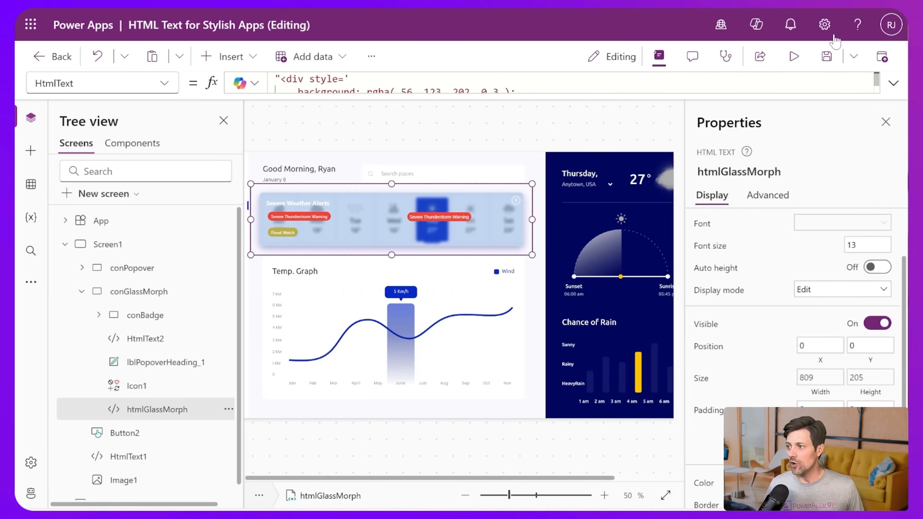
pyautogui.click(894, 83)
pyautogui.click(533, 120)
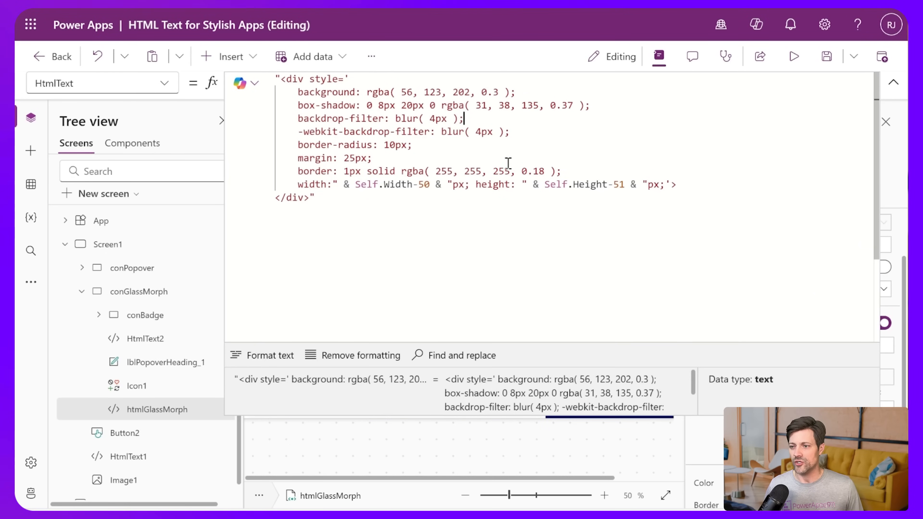
pyautogui.click(893, 82)
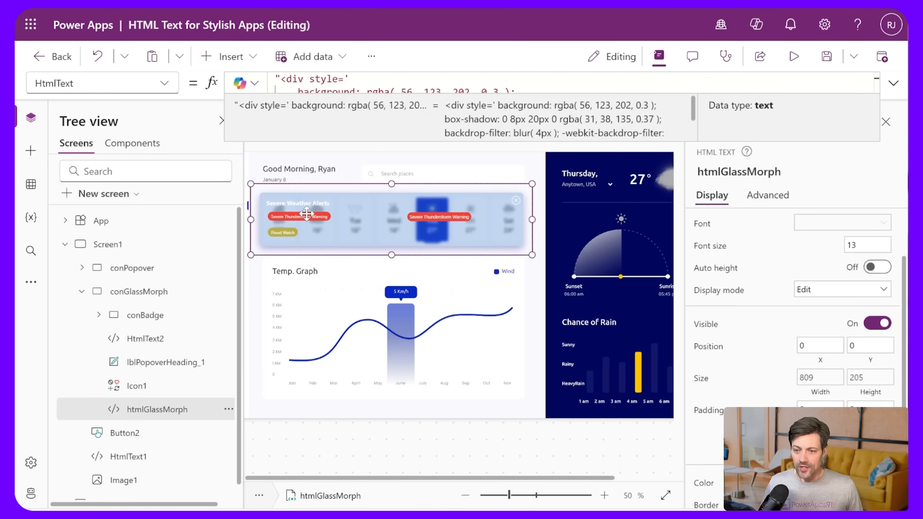
# Step: Inspect the conBadge container inside conGlassMorph and the Text formula of its Label1
pyautogui.click(156, 320)
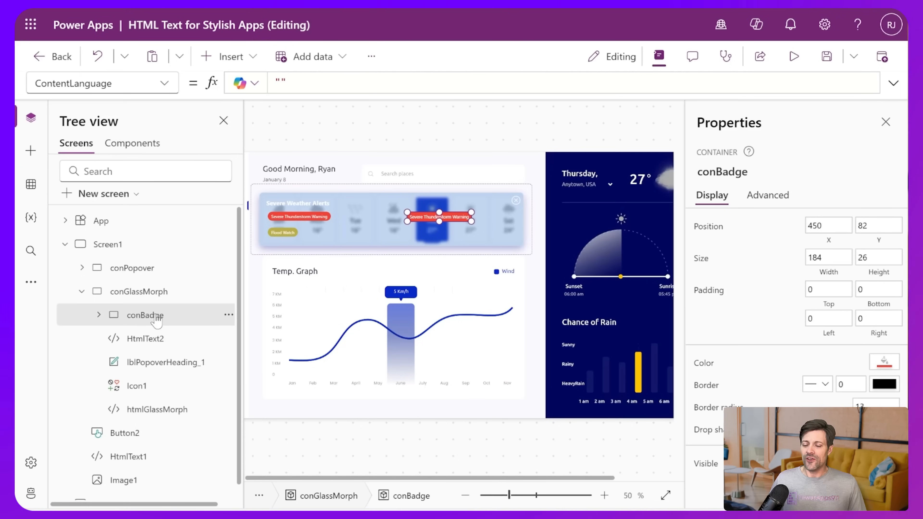
pyautogui.scroll(5, 452, 228)
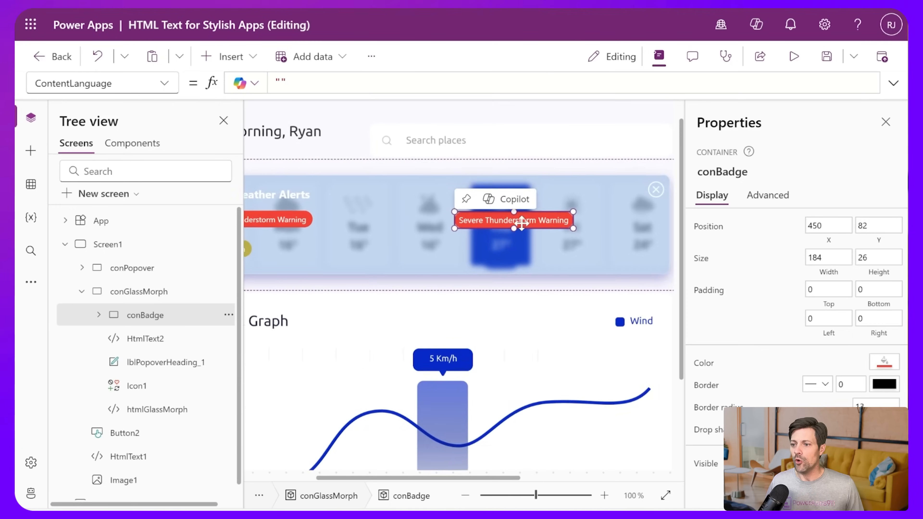
pyautogui.scroll(1, 521, 223)
pyautogui.moveTo(436, 479); pyautogui.dragTo(451, 479)
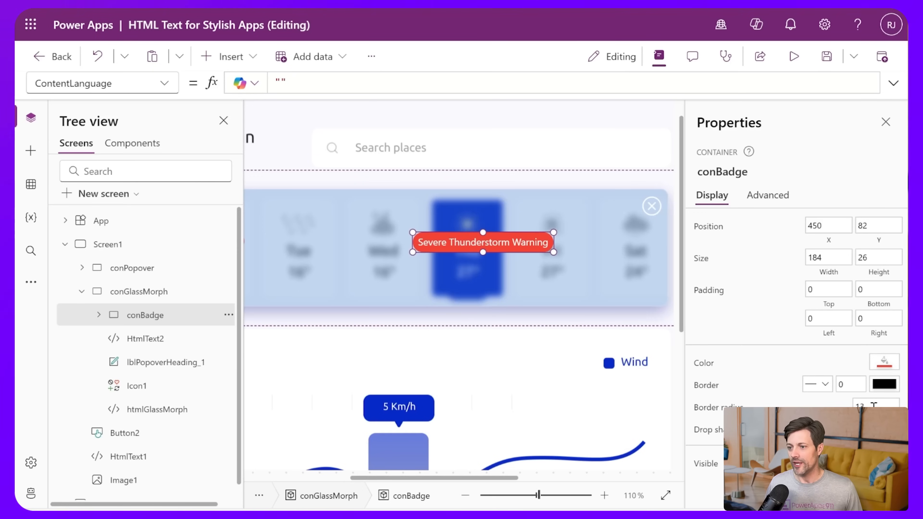
pyautogui.click(98, 315)
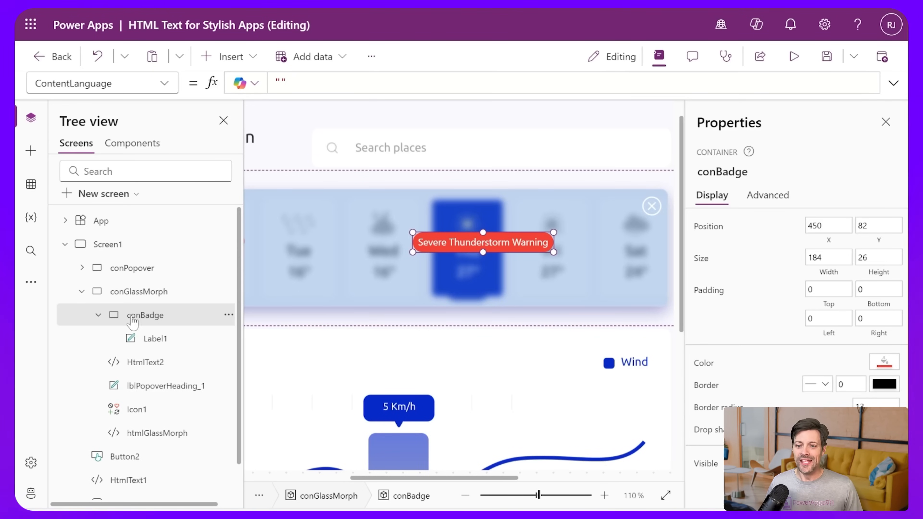
pyautogui.click(148, 339)
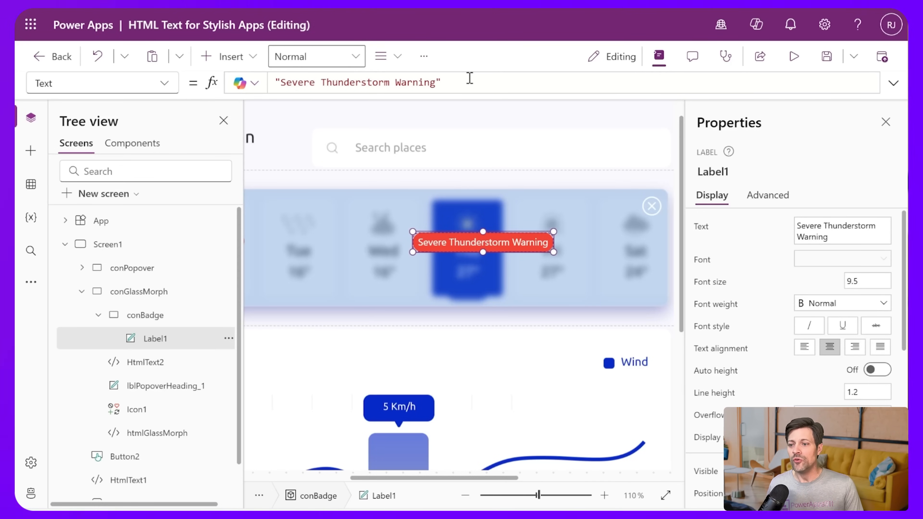
pyautogui.moveTo(480, 247)
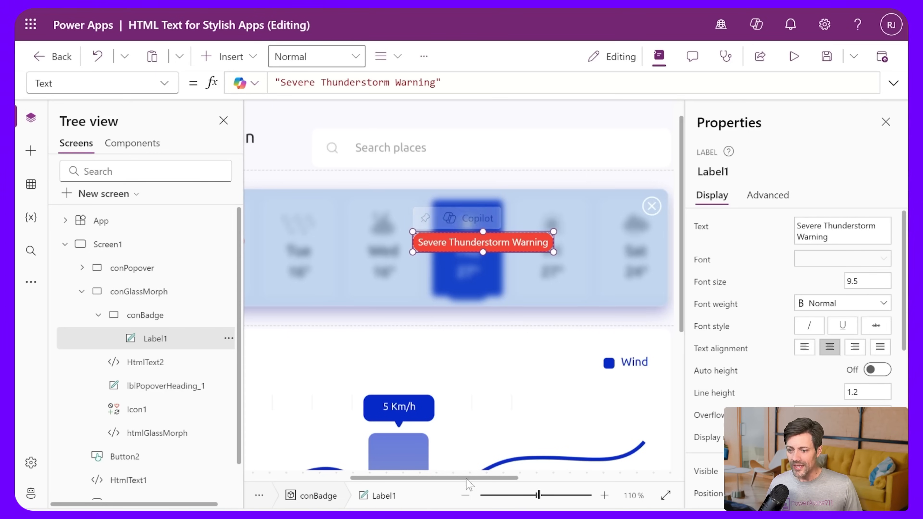
# Step: Review the background-color, color, padding and border-radius rules of the first span in HtmlText2's HtmlText formula
pyautogui.hscroll(-5, 469, 484)
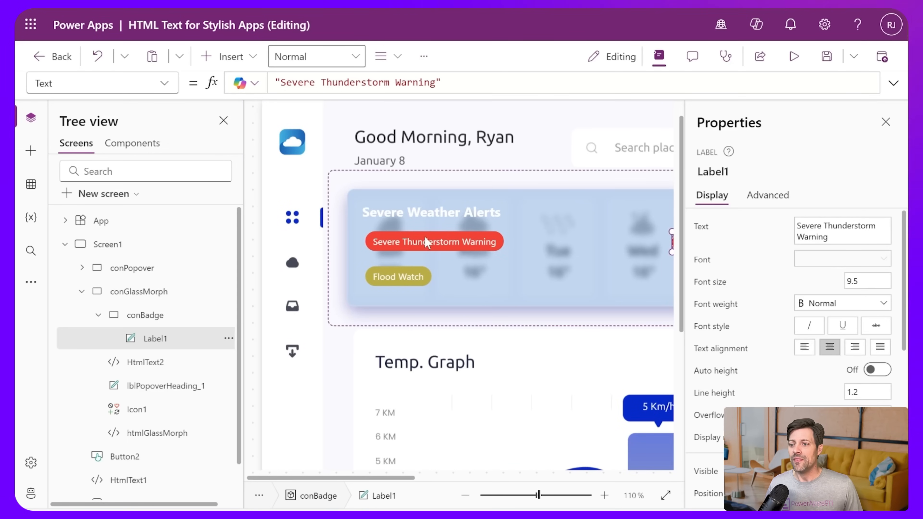
pyautogui.click(425, 237)
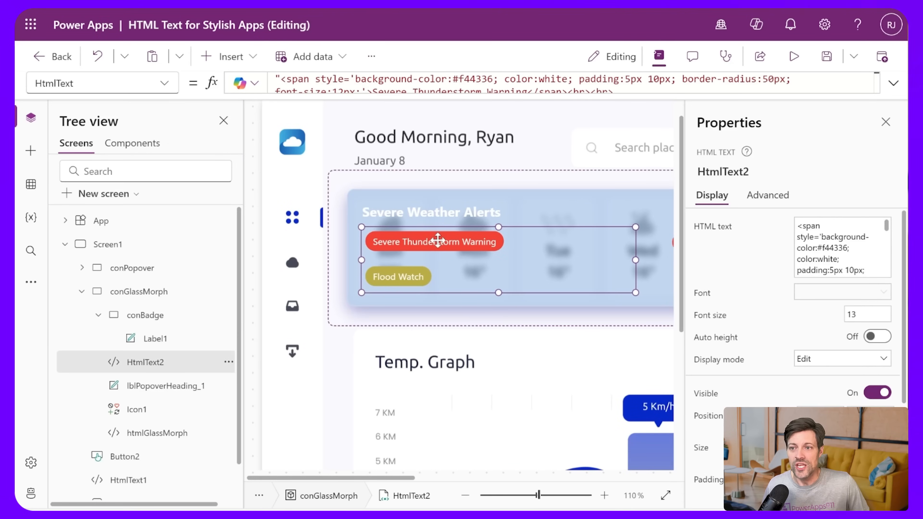
pyautogui.click(459, 91)
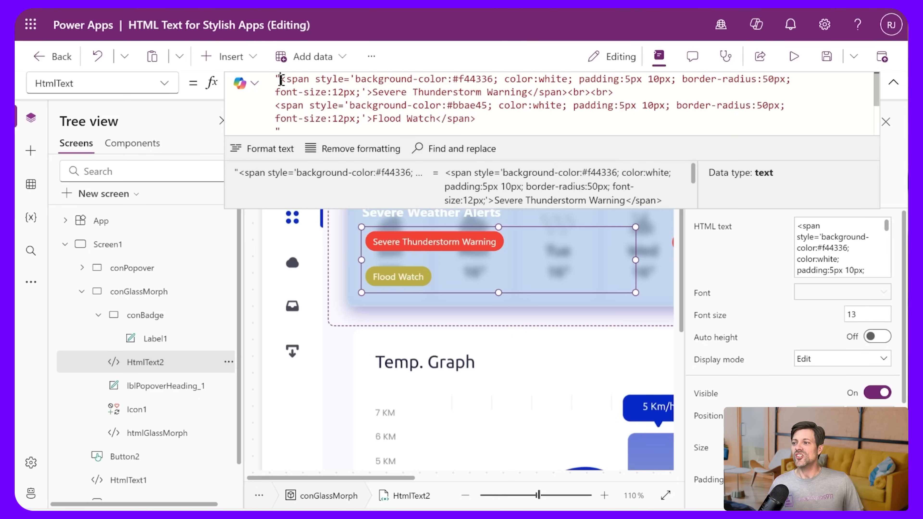
pyautogui.moveTo(281, 80); pyautogui.dragTo(446, 80)
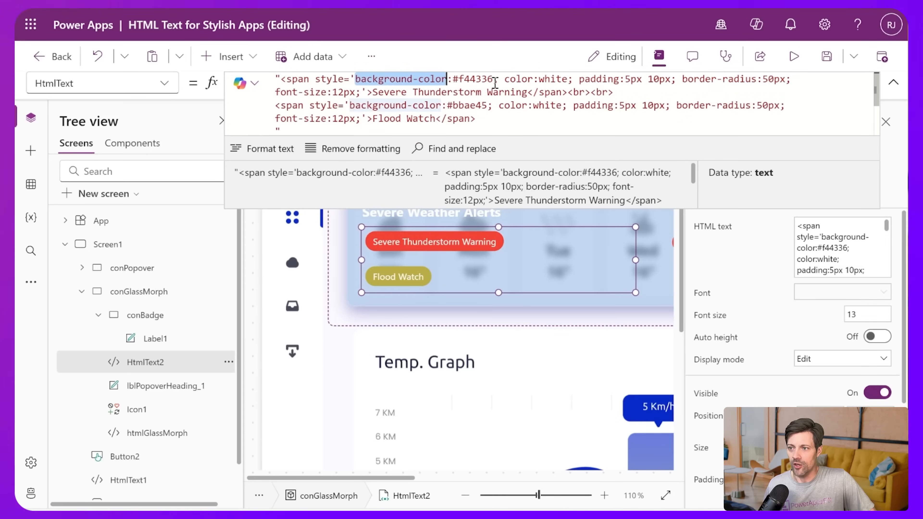
pyautogui.doubleClick(471, 79)
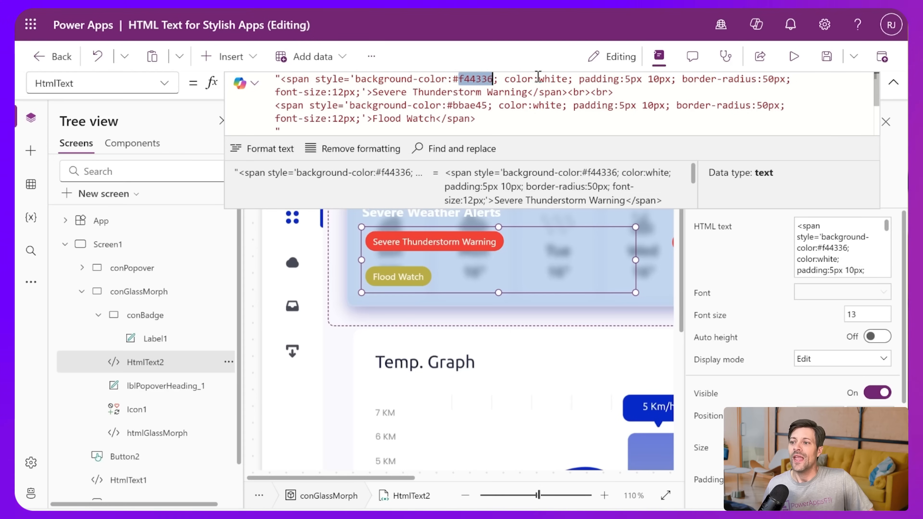
pyautogui.moveTo(505, 79); pyautogui.dragTo(533, 79)
pyautogui.click(555, 79)
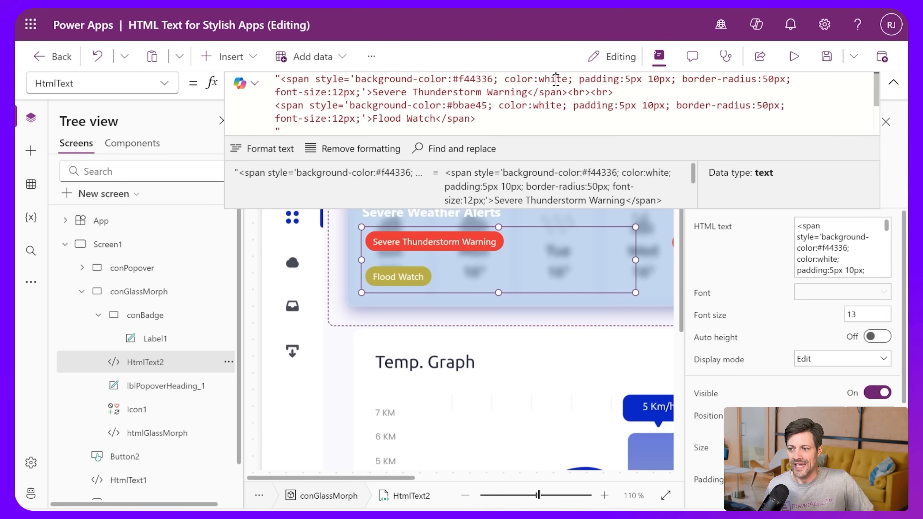
pyautogui.click(595, 79)
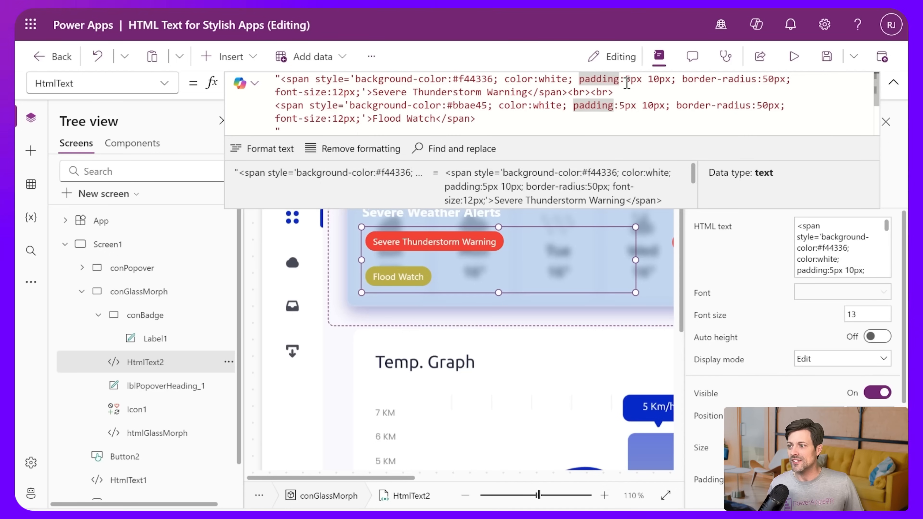
pyautogui.click(715, 79)
pyautogui.click(767, 80)
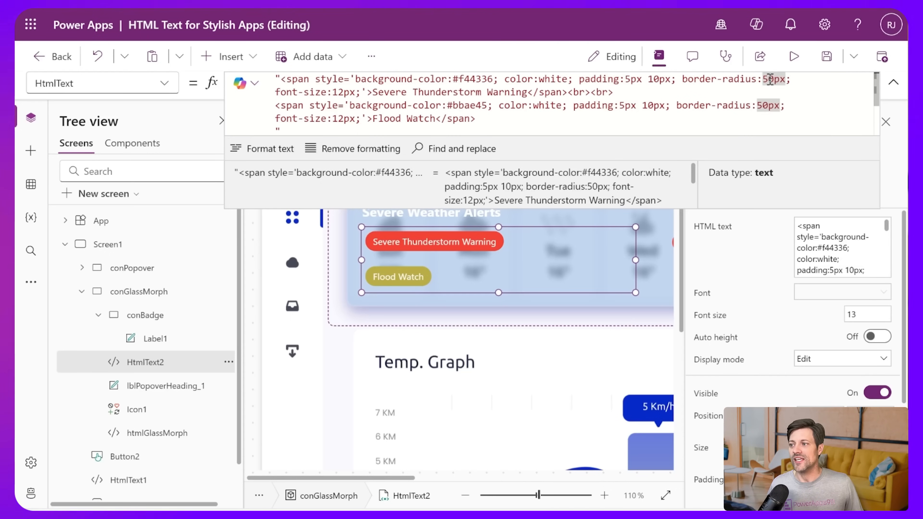
# Step: Try border-radius values of 00px, 5000px and 10px on the first badge span, and set it back to 50px
pyautogui.moveTo(763, 79); pyautogui.dragTo(773, 79)
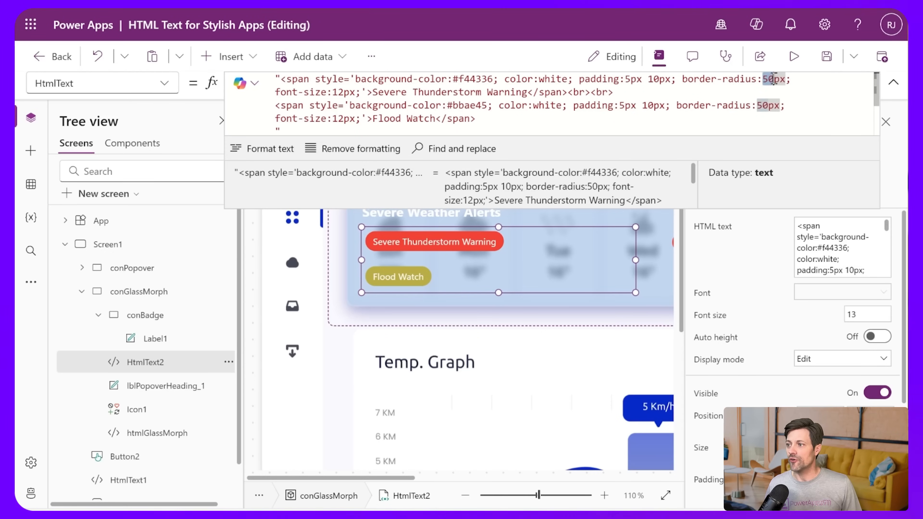
pyautogui.write('00')
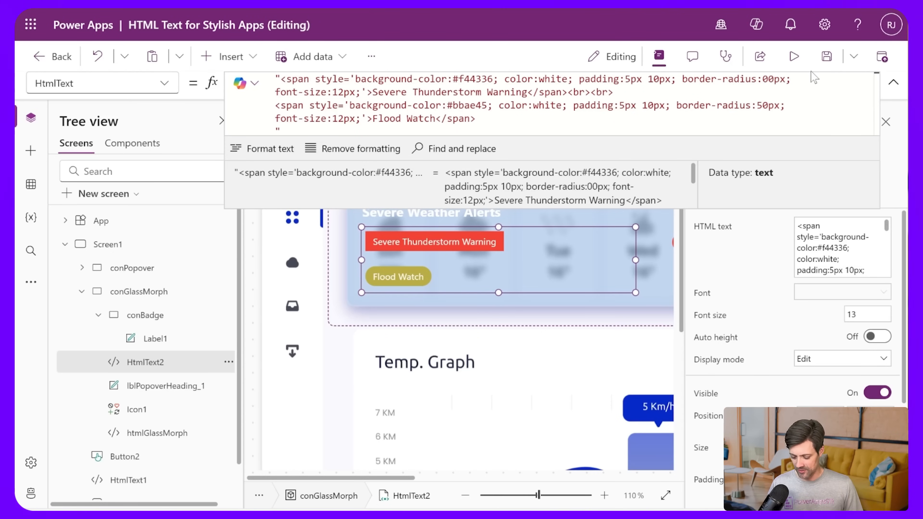
pyautogui.press('BackSpace')
pyautogui.press('BackSpace')
pyautogui.write('5000')
pyautogui.click(728, 90)
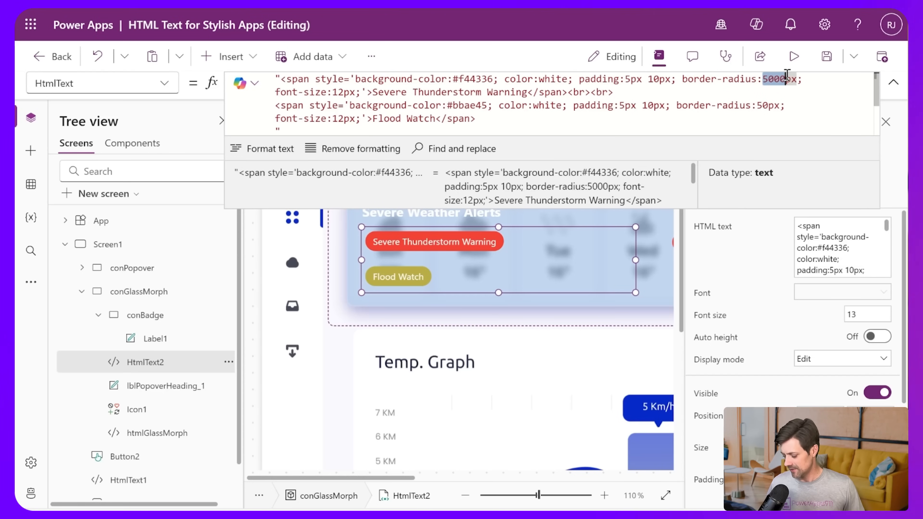
pyautogui.write('10')
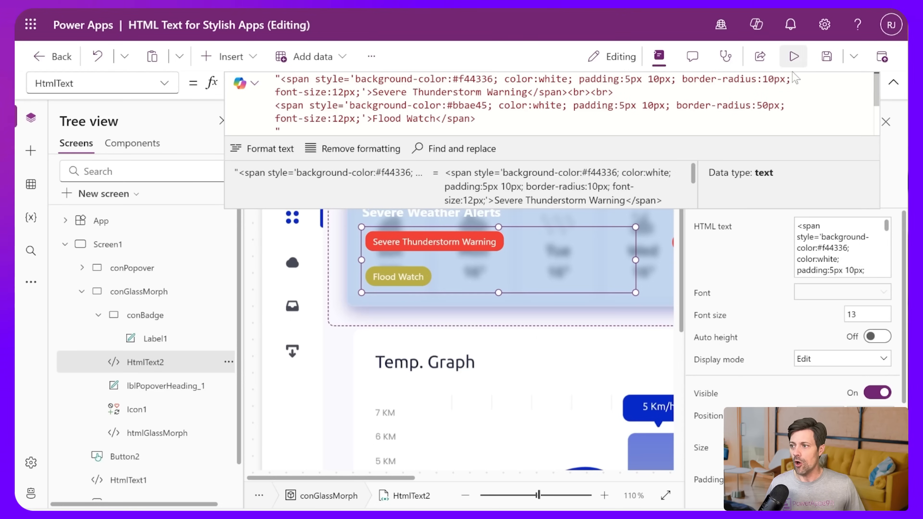
pyautogui.moveTo(763, 79); pyautogui.dragTo(774, 79)
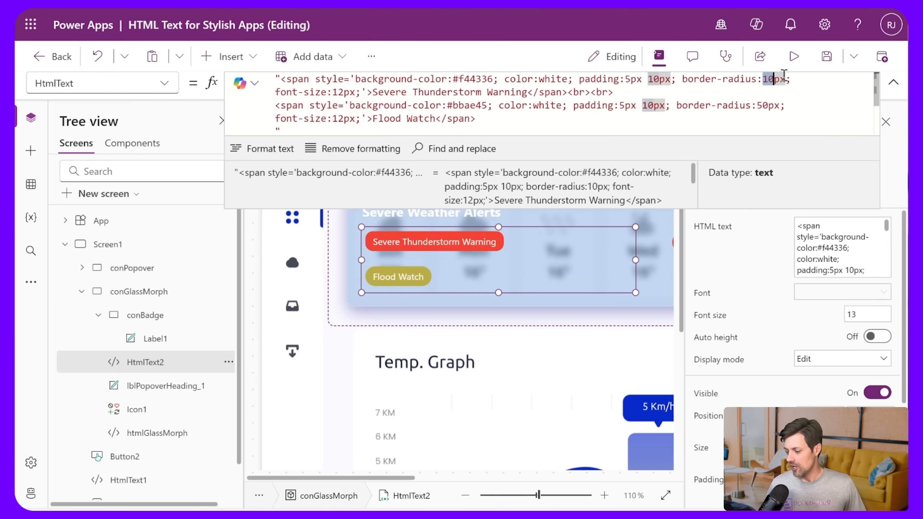
pyautogui.write('50')
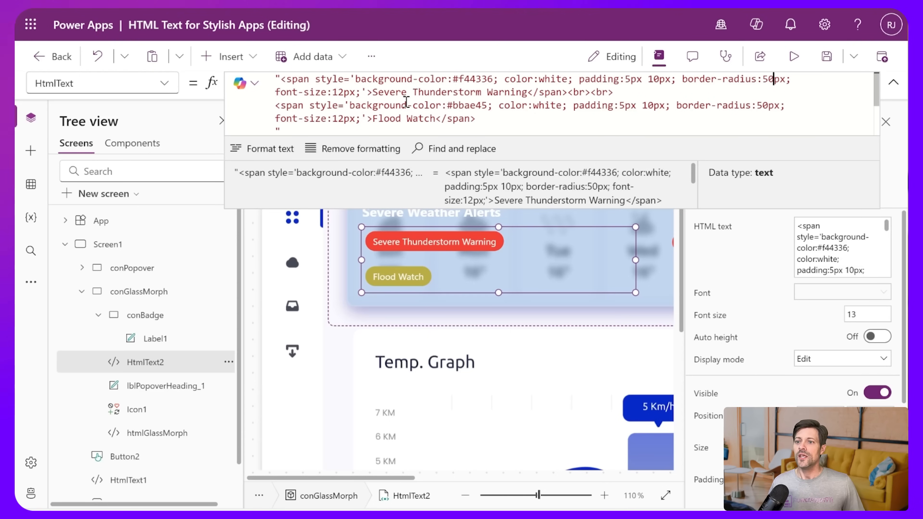
# Step: Extend the first badge's text to "Severe Thunderstorm Warning and Lots of Tornados"
pyautogui.doubleClick(345, 92)
pyautogui.moveTo(373, 92); pyautogui.dragTo(509, 94)
pyautogui.doubleClick(526, 92)
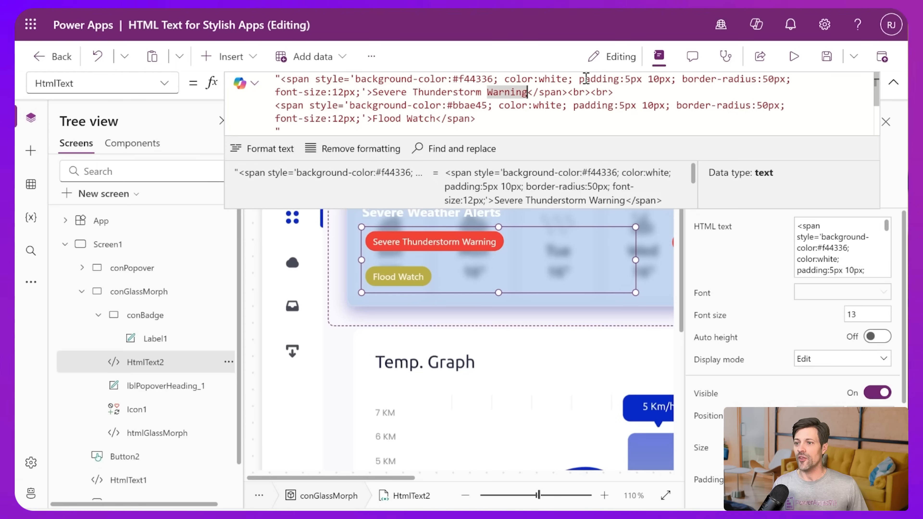
pyautogui.write('and Lots of ')
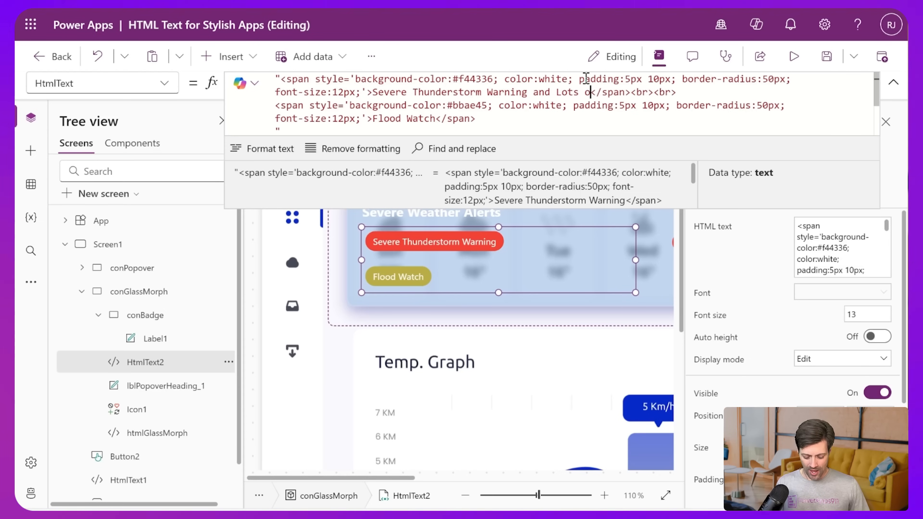
pyautogui.write('Tornados')
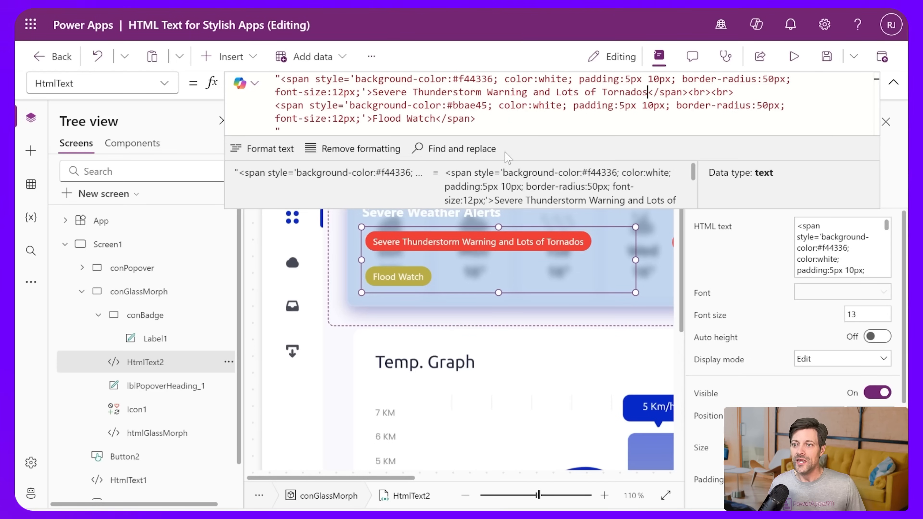
# Step: Replace the first badge's entire span text with "Wind Watch"
pyautogui.moveTo(372, 92); pyautogui.dragTo(646, 96)
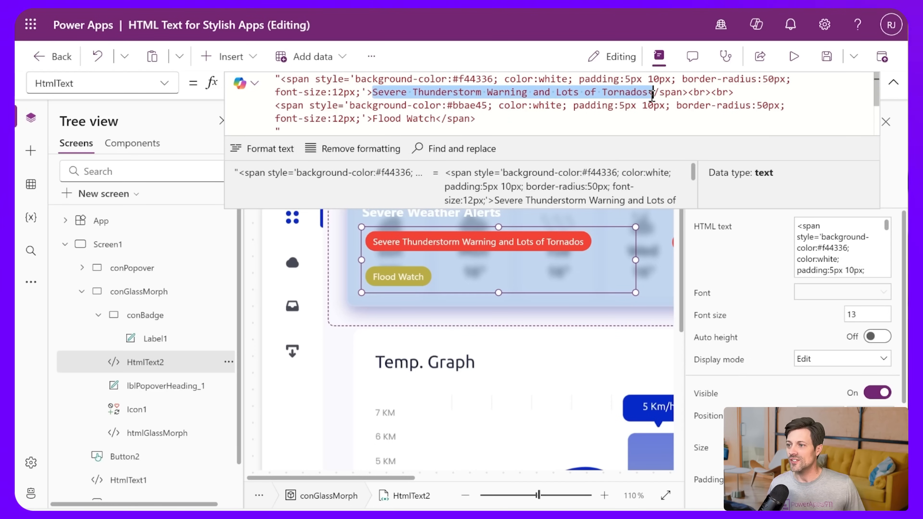
pyautogui.press('BackSpace')
pyautogui.write('Wind Watch')
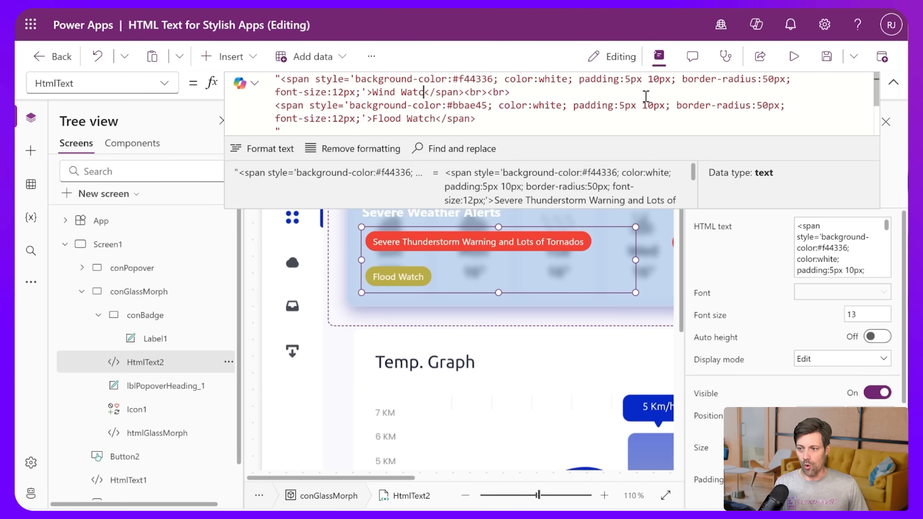
pyautogui.click(645, 97)
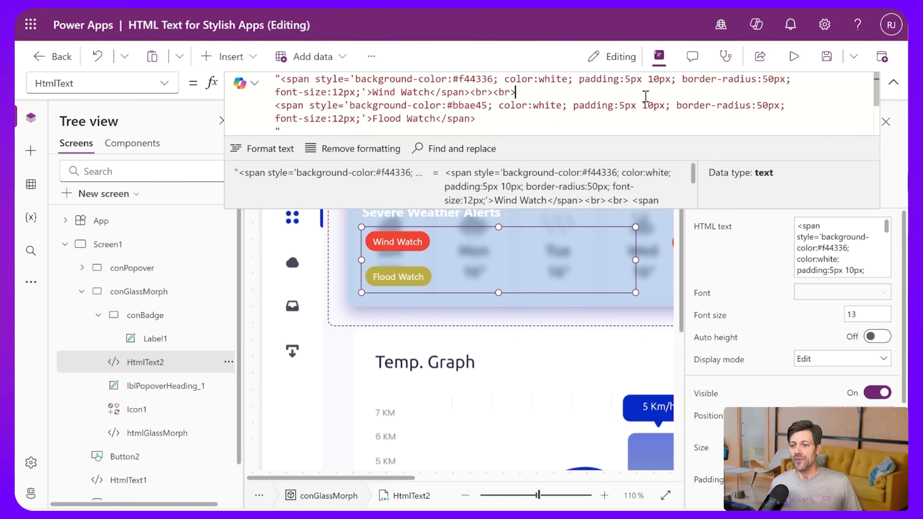
# Step: Check the two br tags between the spans, try filler text inside the "Flood Watch" badge, and undo it
pyautogui.click(324, 106)
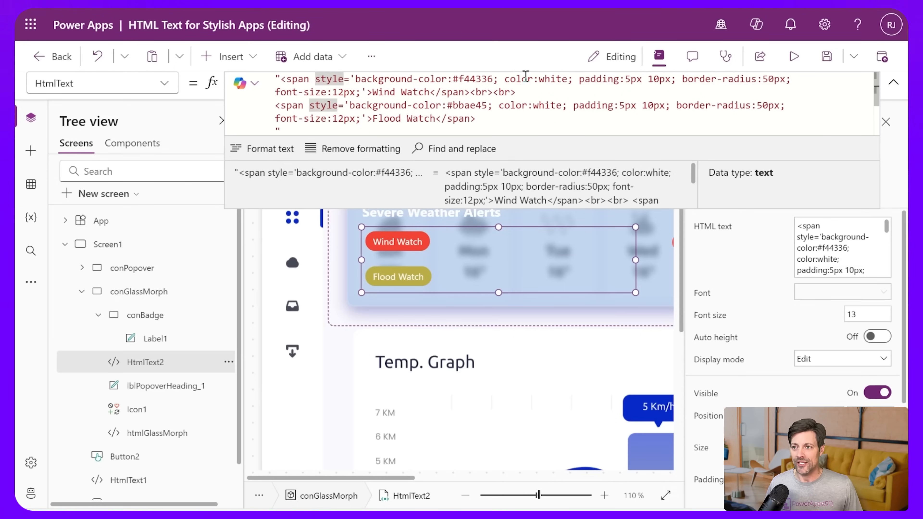
pyautogui.moveTo(470, 92); pyautogui.dragTo(536, 89)
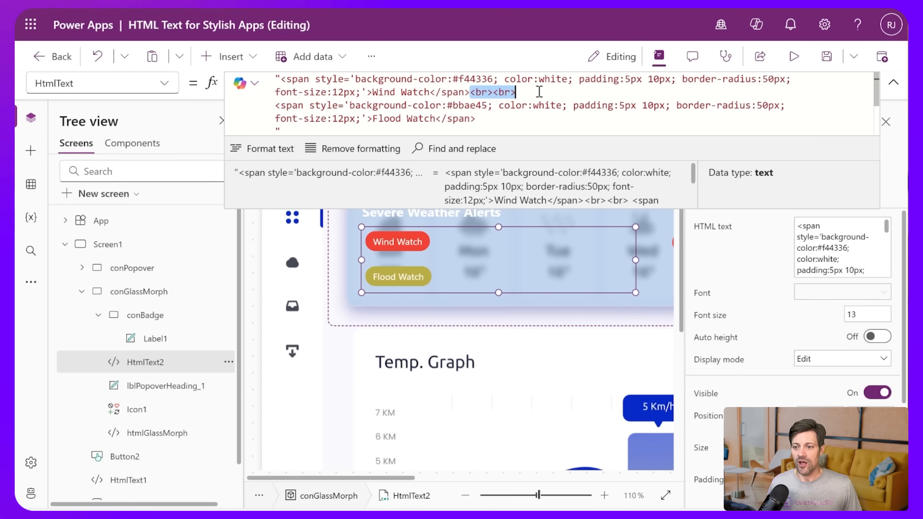
pyautogui.click(399, 118)
pyautogui.write('akljhkjhlsdkjhsadjflhadsf')
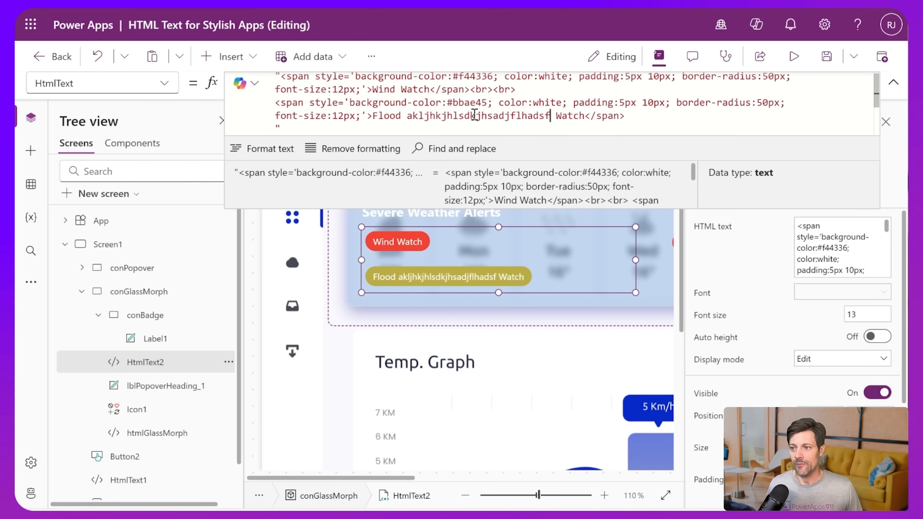
pyautogui.hotkey('ctrl', 'z')
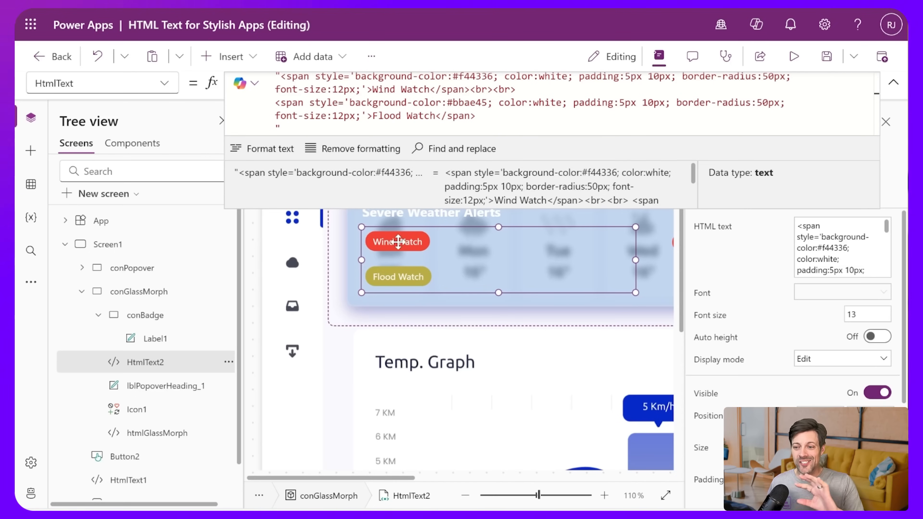
# Step: Compare the HTML text badges with the container-based Severe Thunderstorm Warning badge on the canvas, and reopen HtmlText2's formula
pyautogui.moveTo(372, 478); pyautogui.dragTo(495, 409)
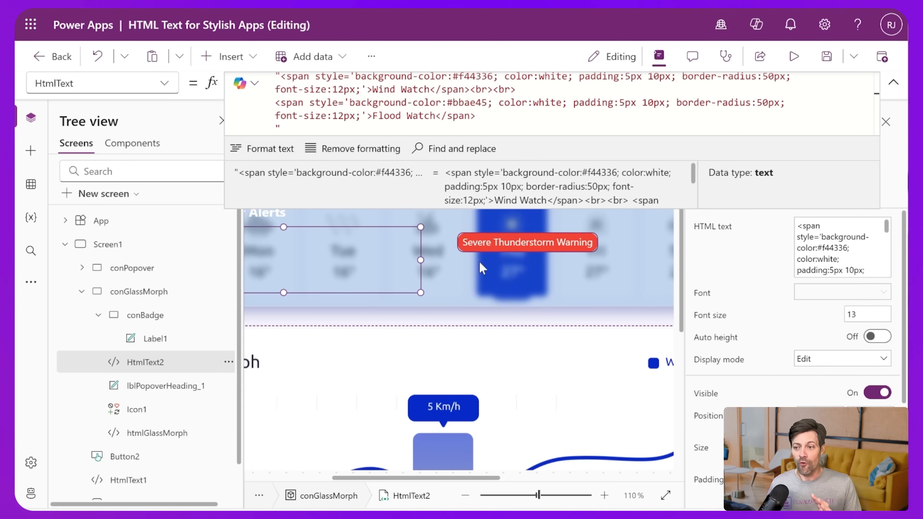
pyautogui.moveTo(438, 478); pyautogui.dragTo(383, 480)
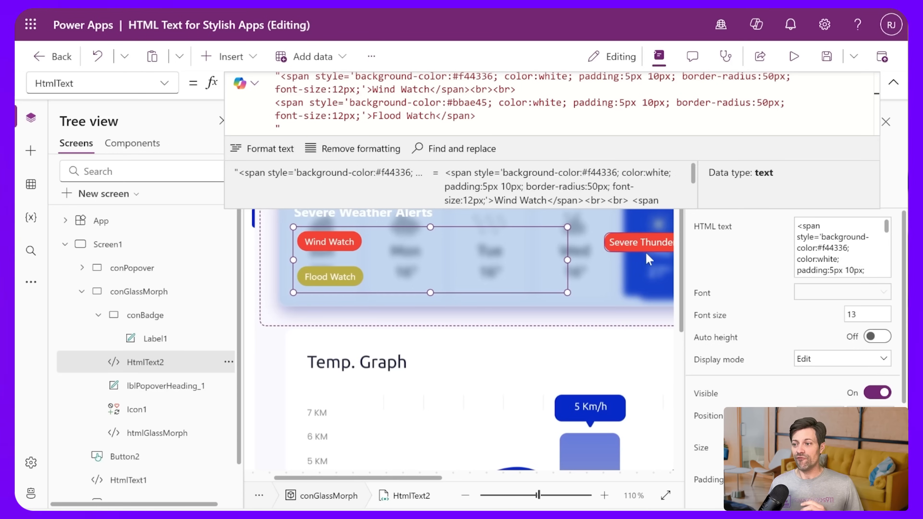
pyautogui.click(350, 260)
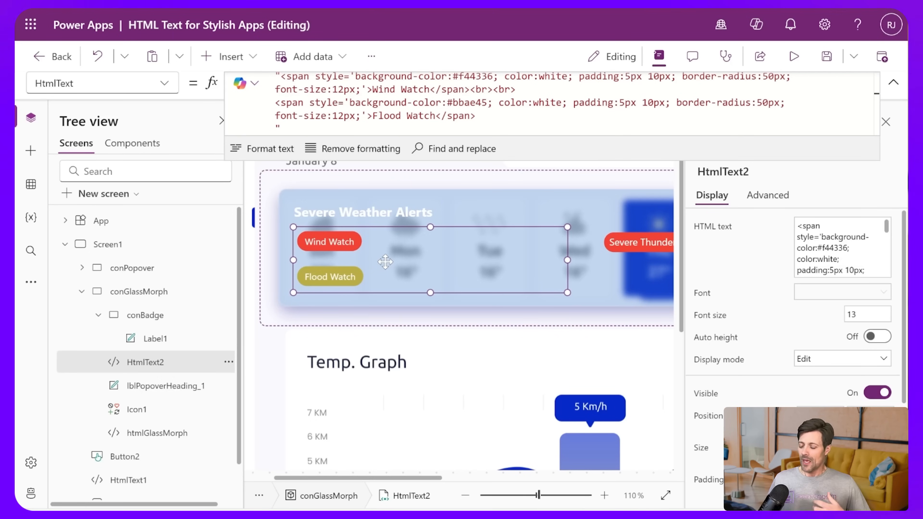
pyautogui.scroll(-1, 385, 262)
pyautogui.scroll(1, 386, 263)
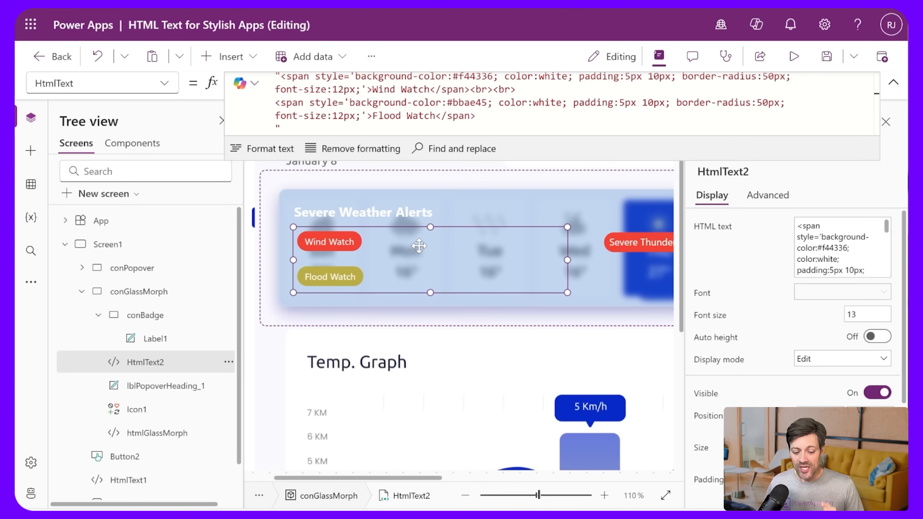
pyautogui.click(418, 103)
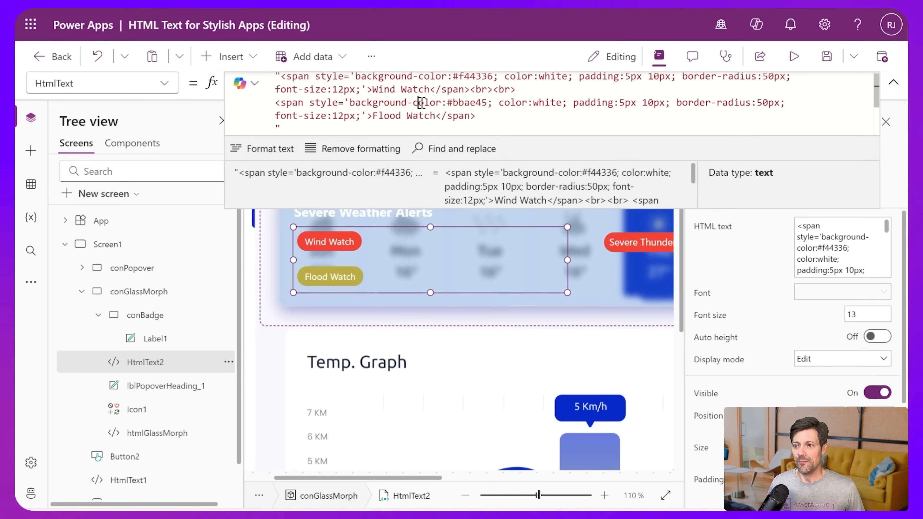
# Step: Collapse the badge formula, close the Severe Weather Alerts overlay, and open the Your Forecast Details popover
pyautogui.click(894, 83)
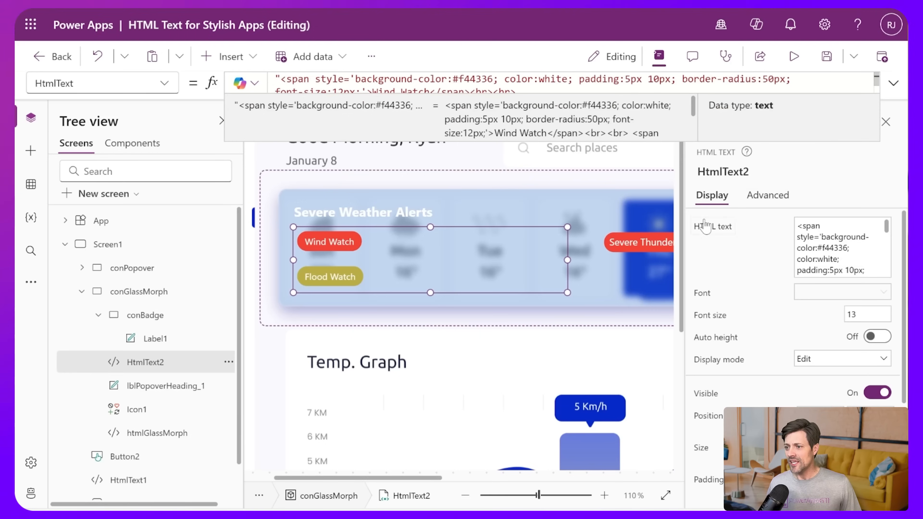
pyautogui.scroll(-5, 484, 375)
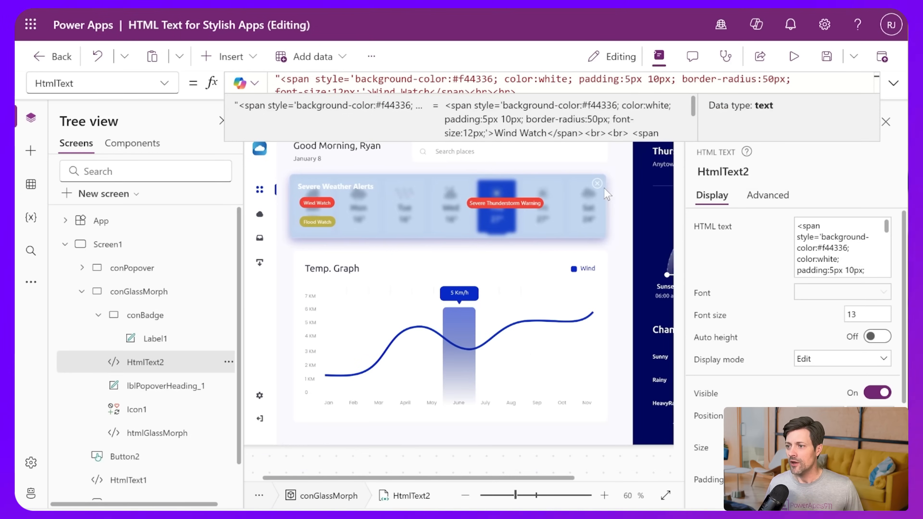
pyautogui.click(597, 185)
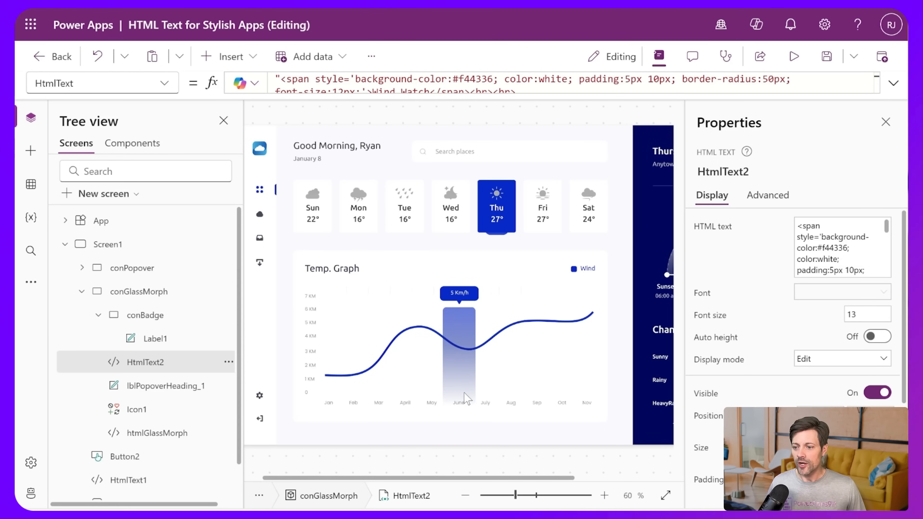
pyautogui.keyDown('alt'); pyautogui.click(375, 326); pyautogui.keyUp('alt')
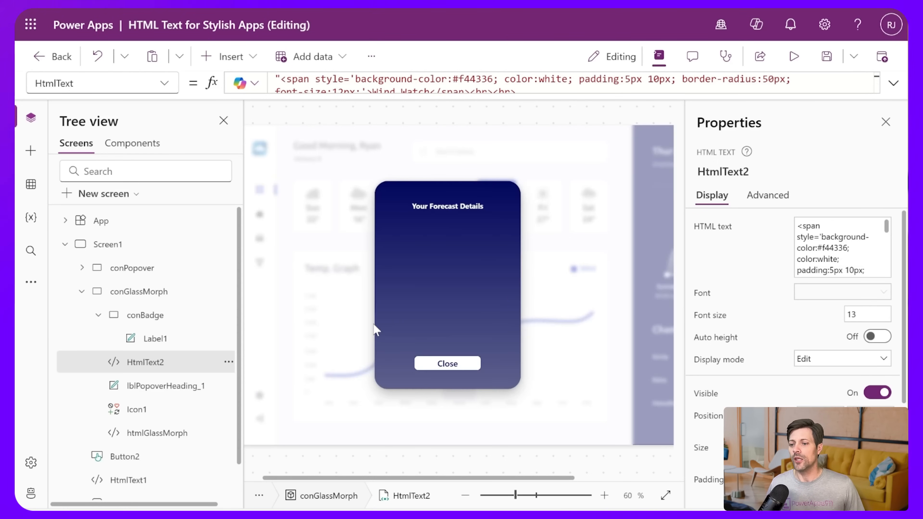
# Step: Open the formula of the full-screen blur control HtmlText1 and examine its Self.Width and Self.Height-1 size expressions
pyautogui.click(315, 293)
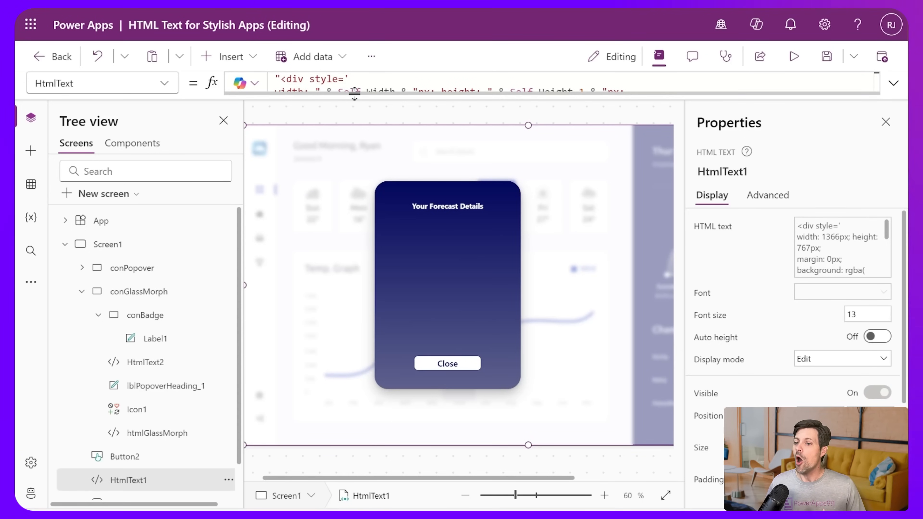
pyautogui.moveTo(354, 94); pyautogui.dragTo(361, 231)
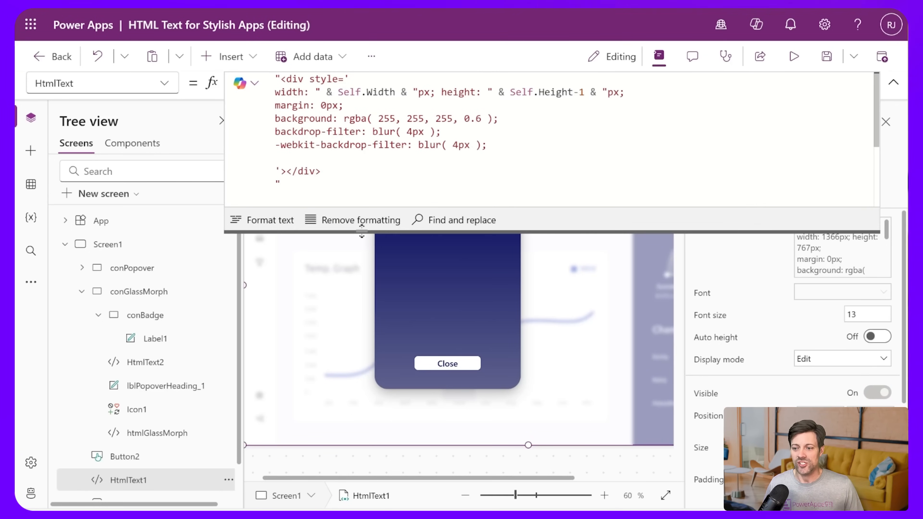
pyautogui.click(356, 131)
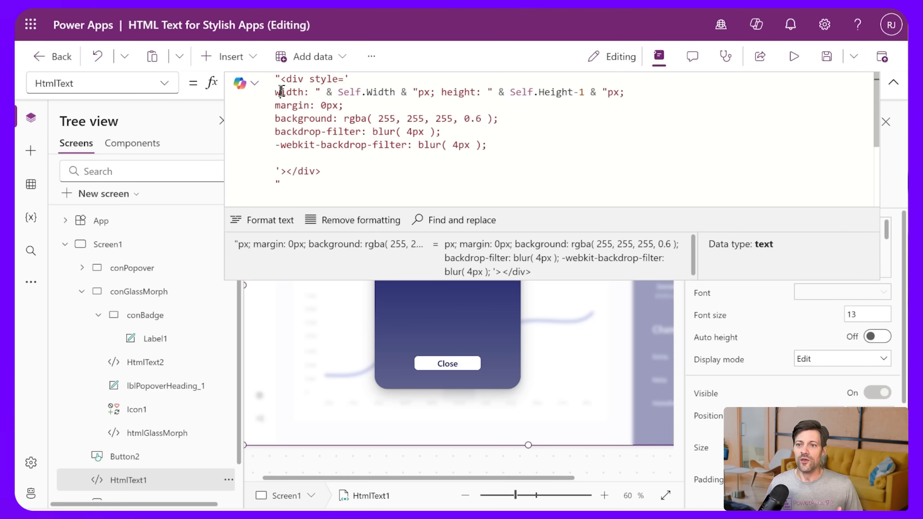
pyautogui.moveTo(338, 92); pyautogui.dragTo(404, 92)
pyautogui.click(459, 92)
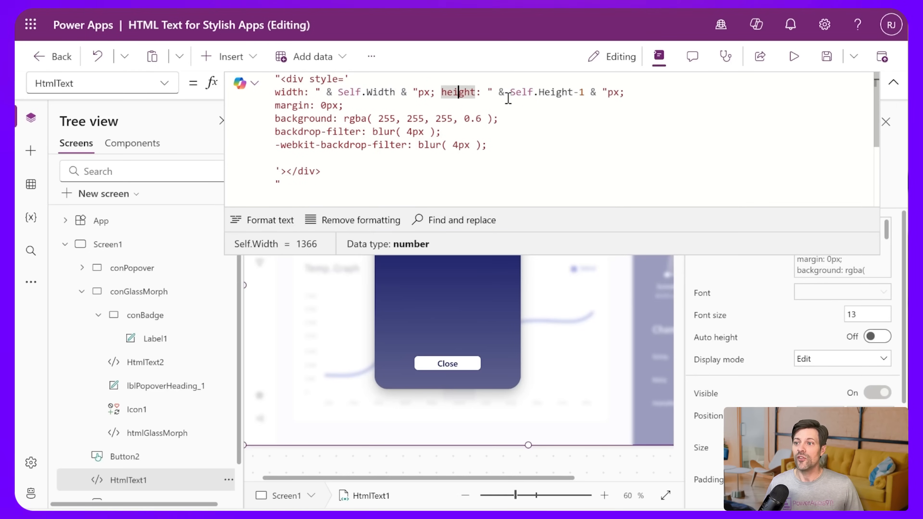
pyautogui.click(509, 94)
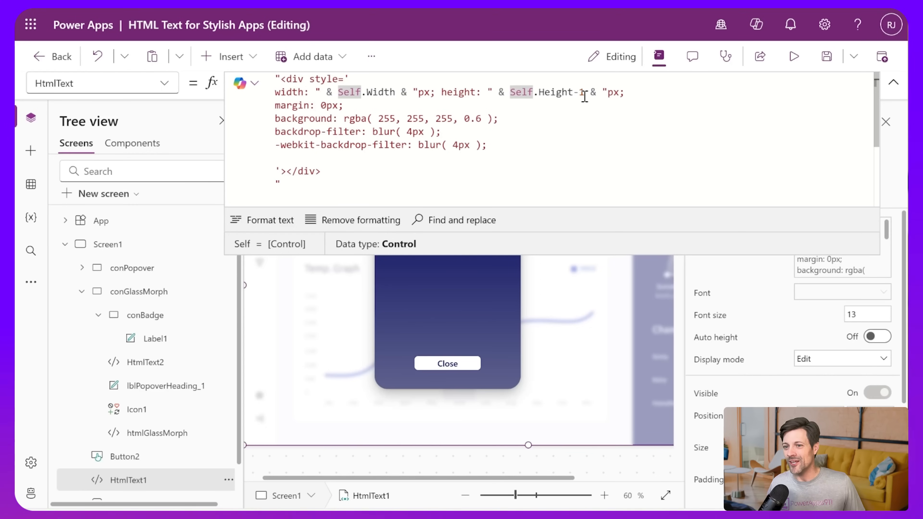
# Step: Examine the semi-transparent rgba background and the two backdrop-filter blur lines in HtmlText1's formula
pyautogui.click(448, 117)
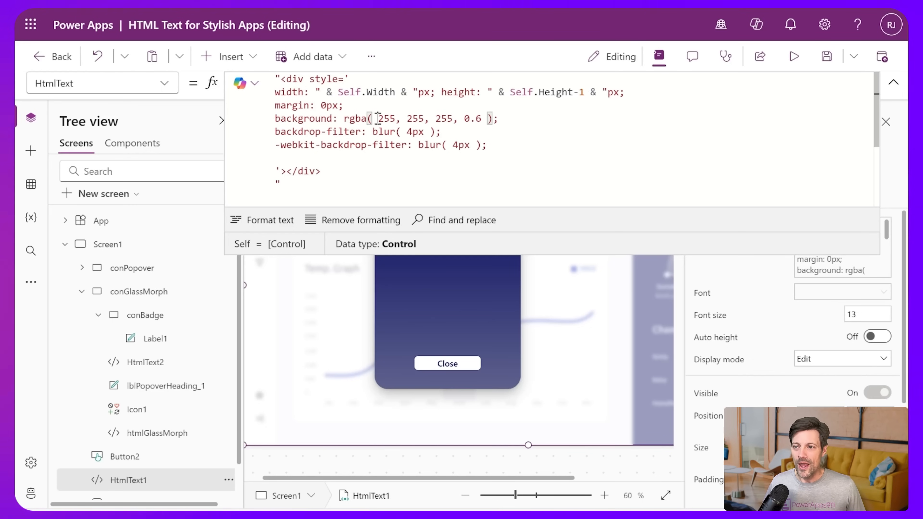
pyautogui.click(478, 119)
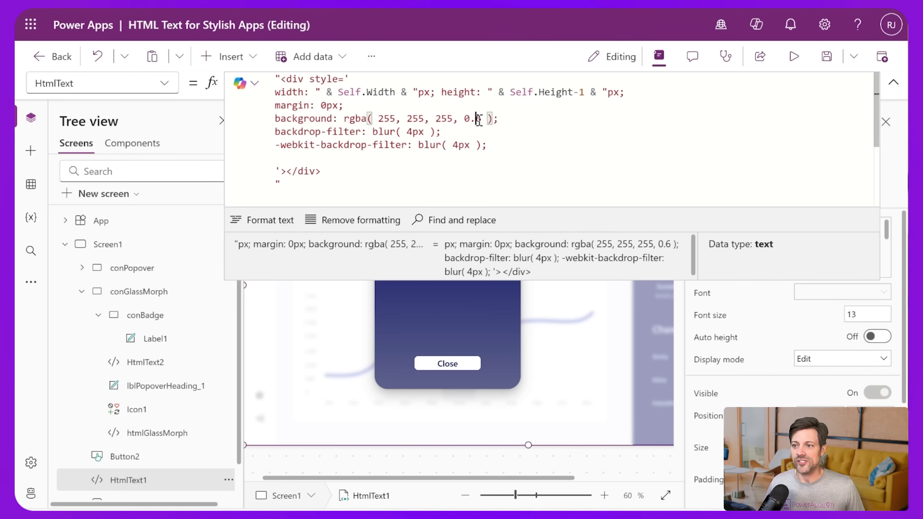
pyautogui.click(502, 119)
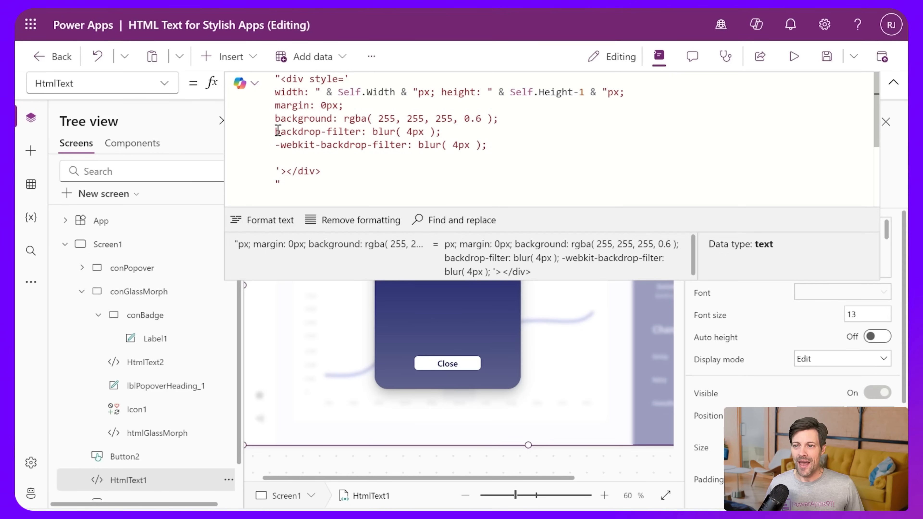
pyautogui.moveTo(275, 132); pyautogui.dragTo(489, 144)
pyautogui.click(495, 144)
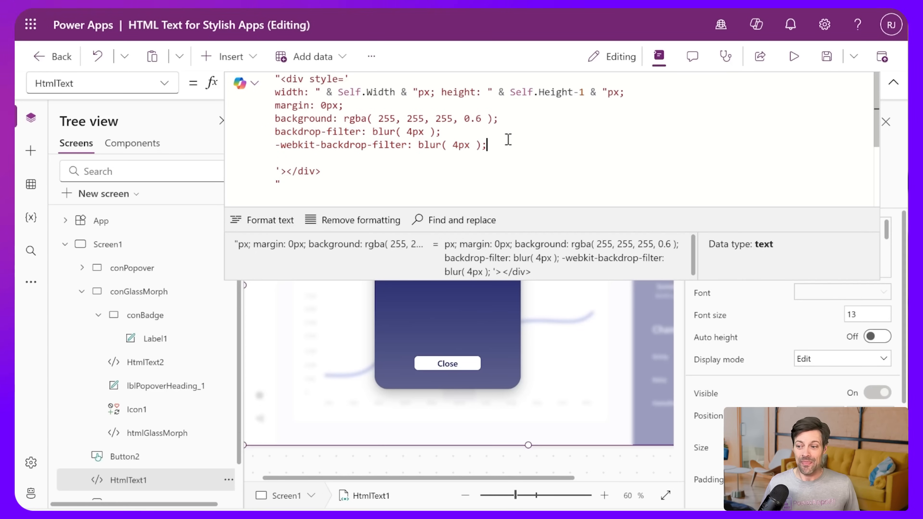
# Step: Collapse the formula and inspect the blurred dashboard around the forecast popover on the canvas
pyautogui.click(893, 81)
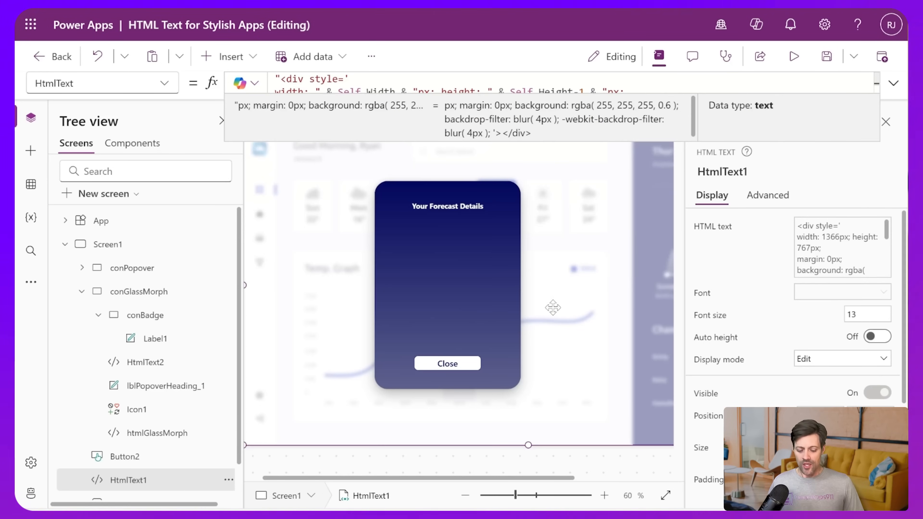
pyautogui.scroll(-2, 558, 287)
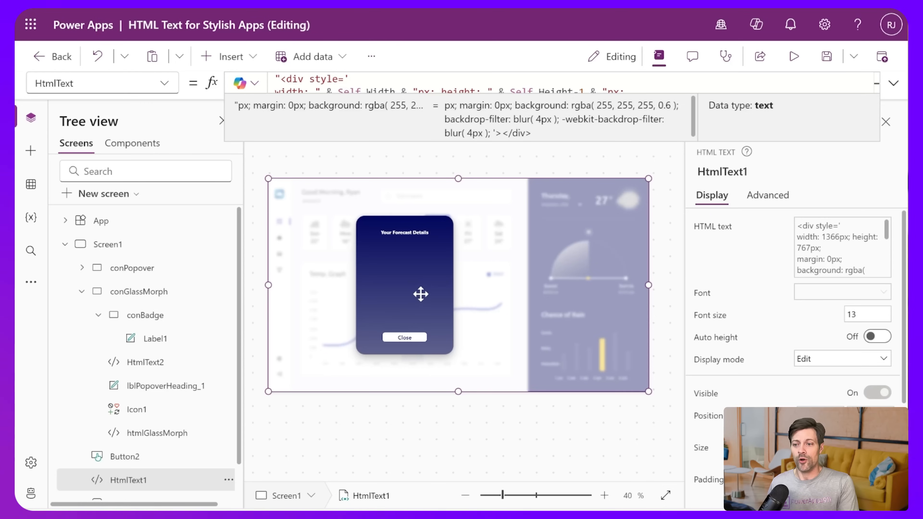
pyautogui.scroll(2, 397, 288)
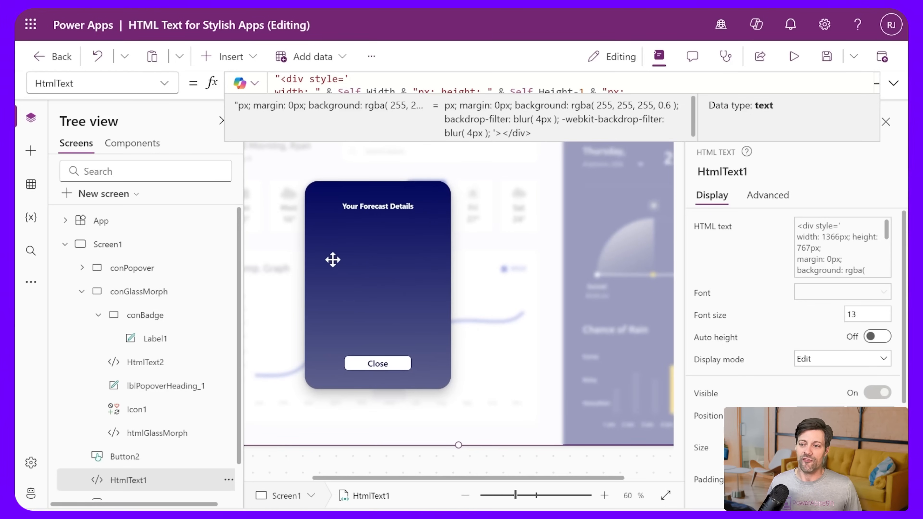
pyautogui.scroll(1, 332, 259)
pyautogui.moveTo(410, 478); pyautogui.dragTo(375, 480)
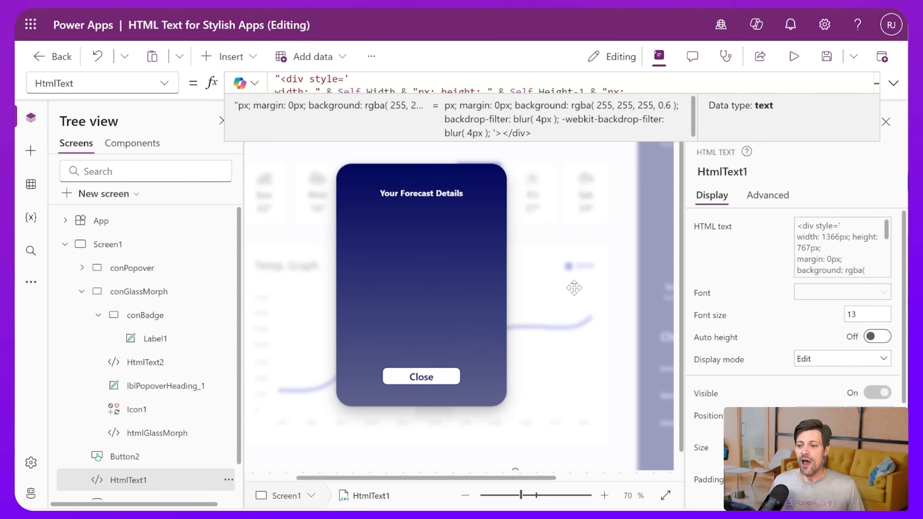
pyautogui.click(612, 292)
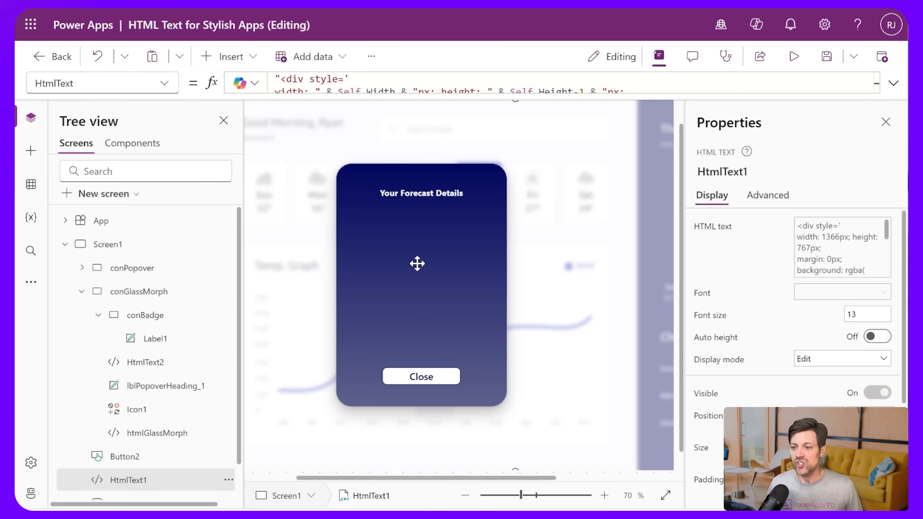
# Step: Inspect how the forecast popover is built, checking the conPopover container and selecting its htmlPopoverBG control
pyautogui.scroll(-1, 144, 432)
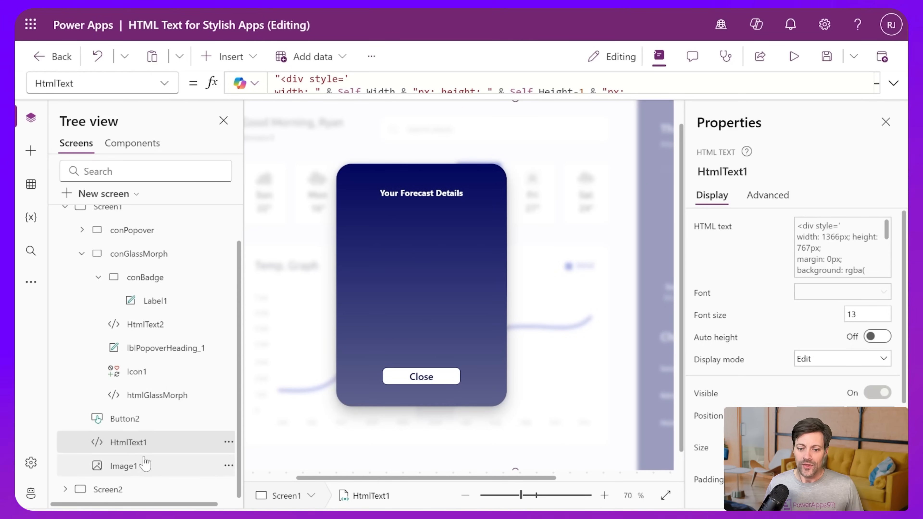
pyautogui.click(144, 466)
pyautogui.click(139, 425)
pyautogui.click(451, 240)
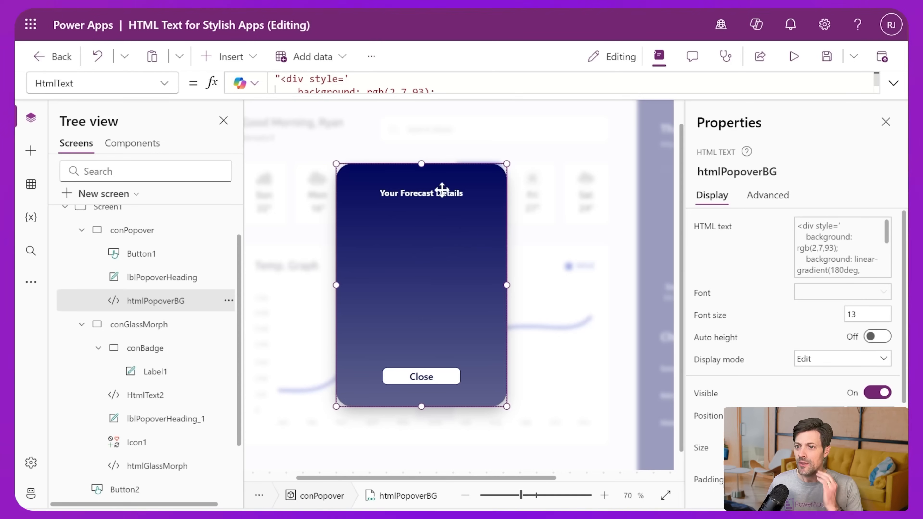
pyautogui.click(120, 233)
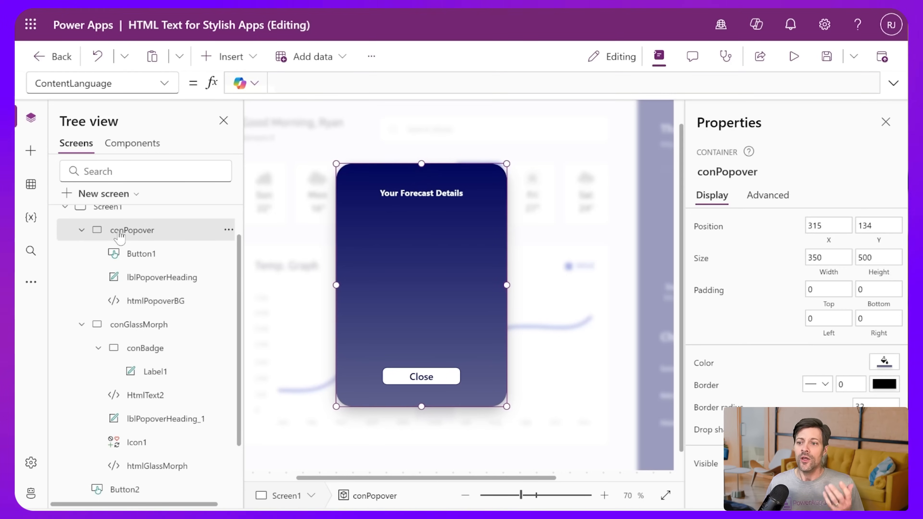
pyautogui.click(146, 304)
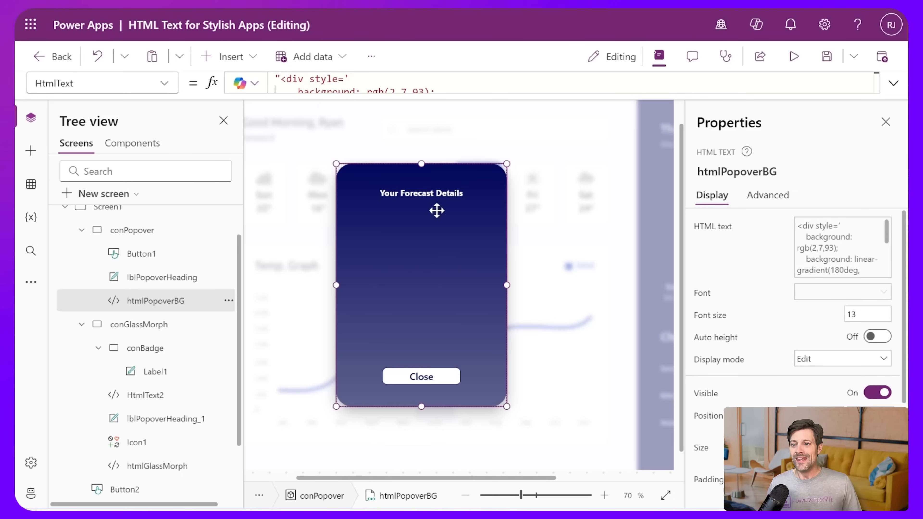
# Step: Expand htmlPopoverBG's formula and examine its solid rgb background line and the linear-gradient line below it
pyautogui.moveTo(409, 93); pyautogui.dragTo(426, 255)
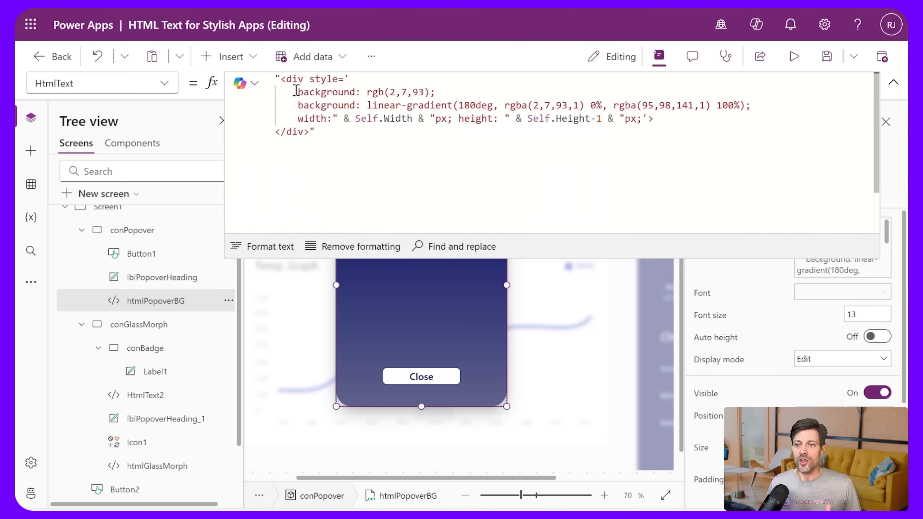
pyautogui.moveTo(309, 78); pyautogui.dragTo(441, 105)
pyautogui.click(352, 79)
pyautogui.click(298, 92)
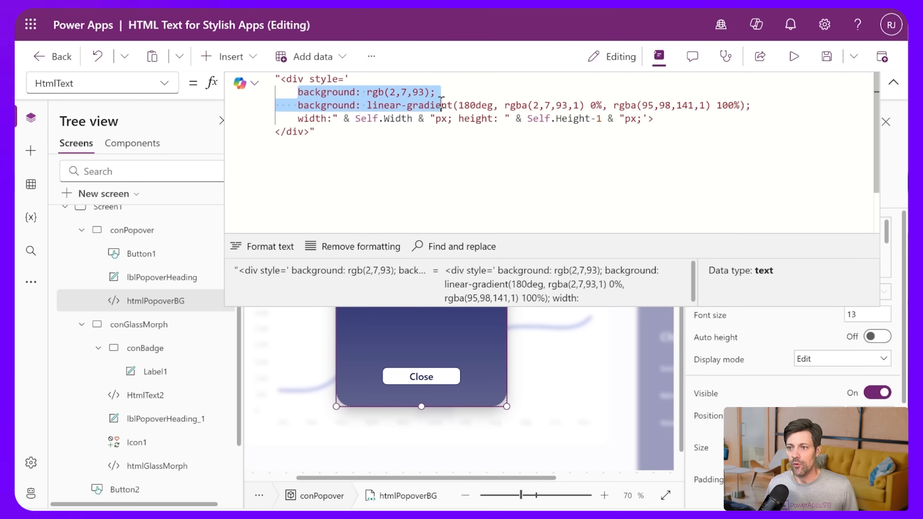
pyautogui.click(452, 106)
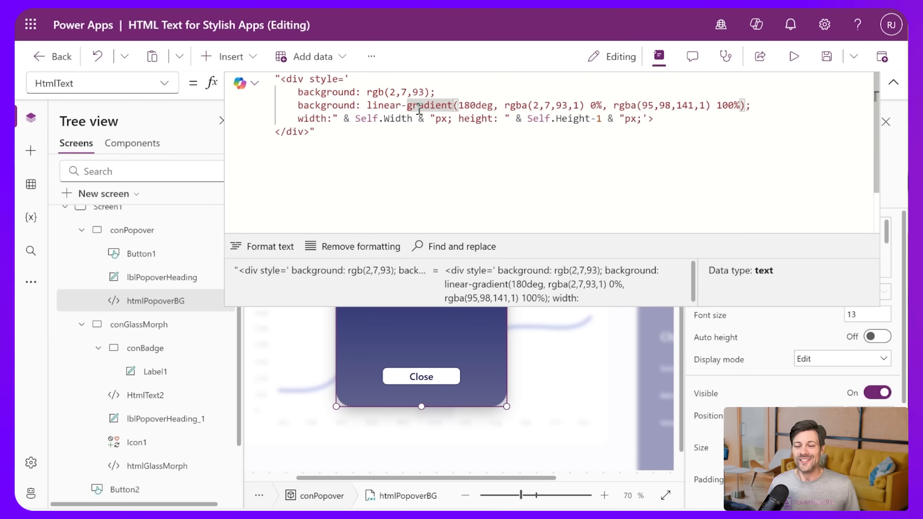
pyautogui.press('End')
# Step: Examine the width and height expressions in htmlPopoverBG's formula and the 180deg angle of its gradient
pyautogui.moveTo(297, 119); pyautogui.dragTo(653, 119)
pyautogui.click(398, 118)
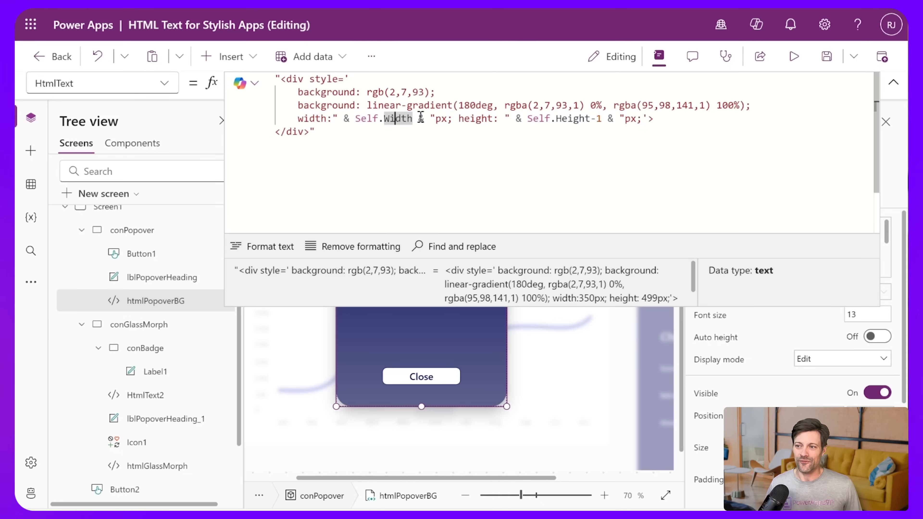
pyautogui.click(475, 119)
pyautogui.click(561, 119)
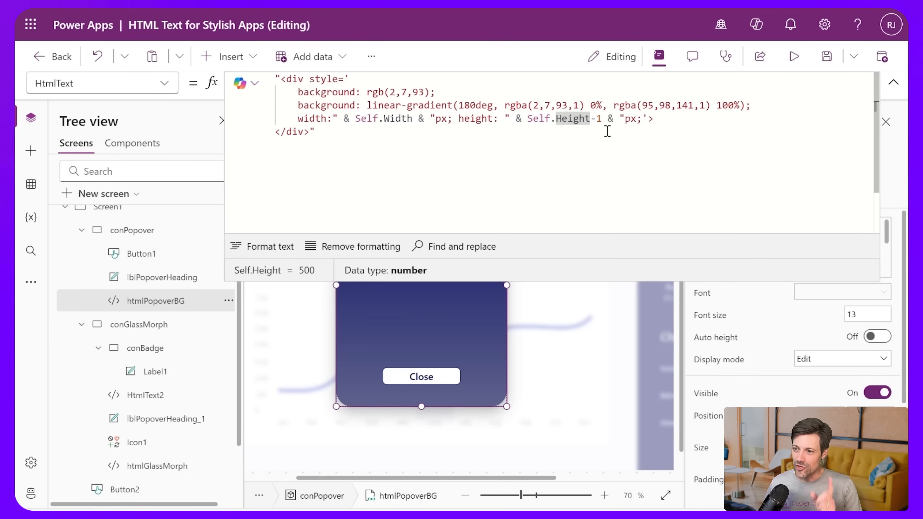
pyautogui.click(492, 106)
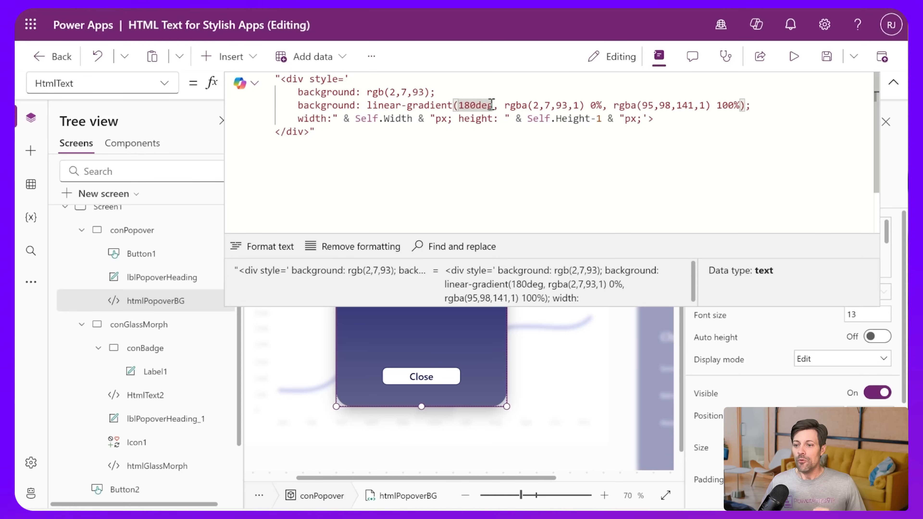
# Step: Switch to the cssgradient.io generator and add two color stops to the gradient at 56 and 79
pyautogui.click(416, 209)
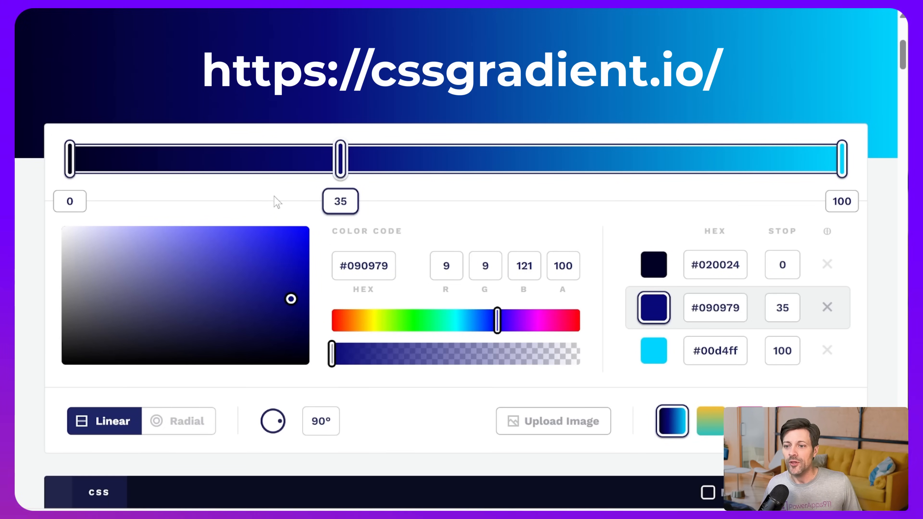
pyautogui.click(502, 159)
pyautogui.click(680, 159)
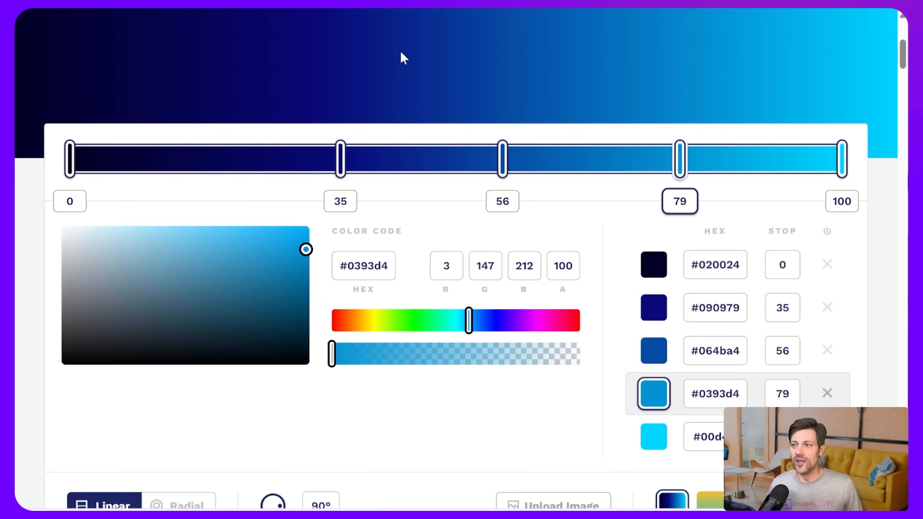
# Step: Recolor the gradient's 56 stop to red #a40615 and its 35 stop to olive #707909 with an alpha of 54
pyautogui.click(501, 159)
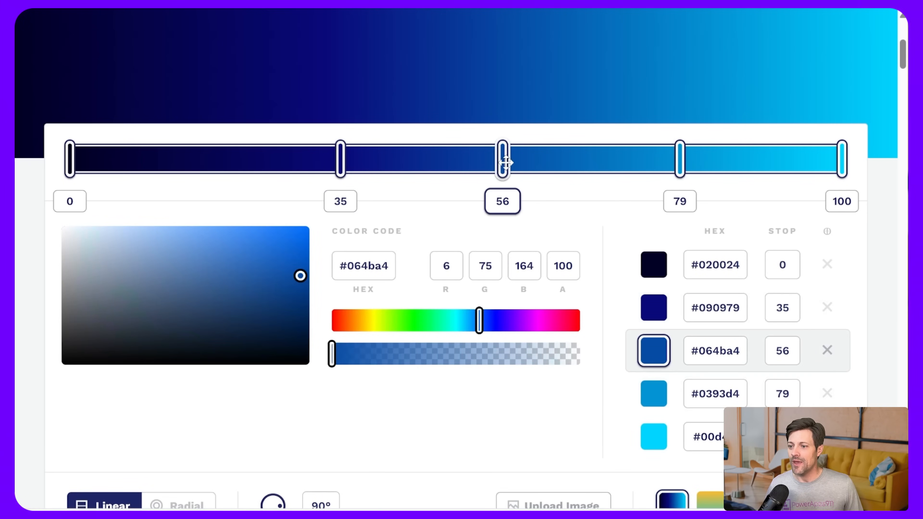
pyautogui.click(574, 325)
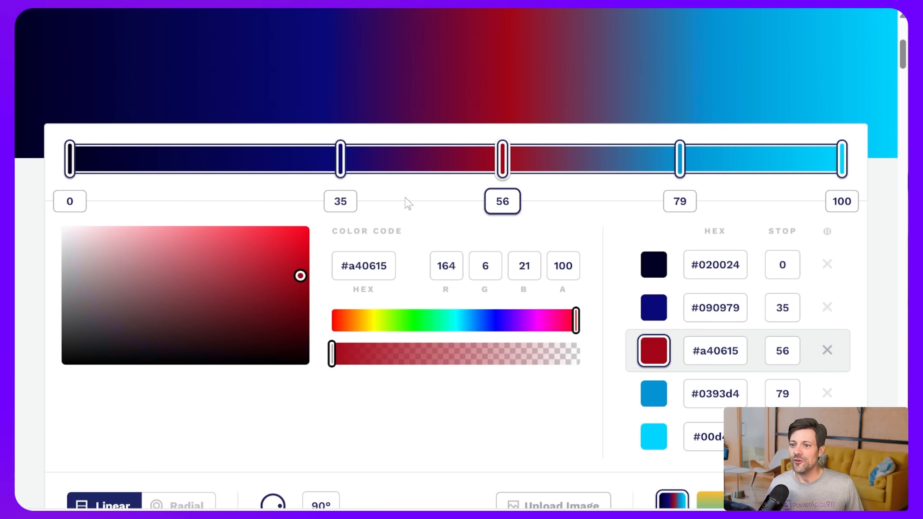
pyautogui.click(341, 162)
pyautogui.click(376, 324)
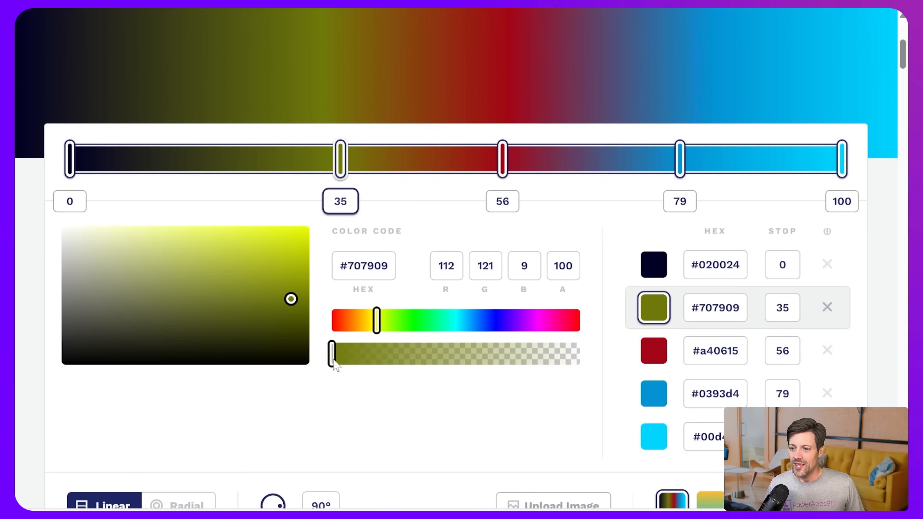
pyautogui.moveTo(334, 362); pyautogui.dragTo(450, 367)
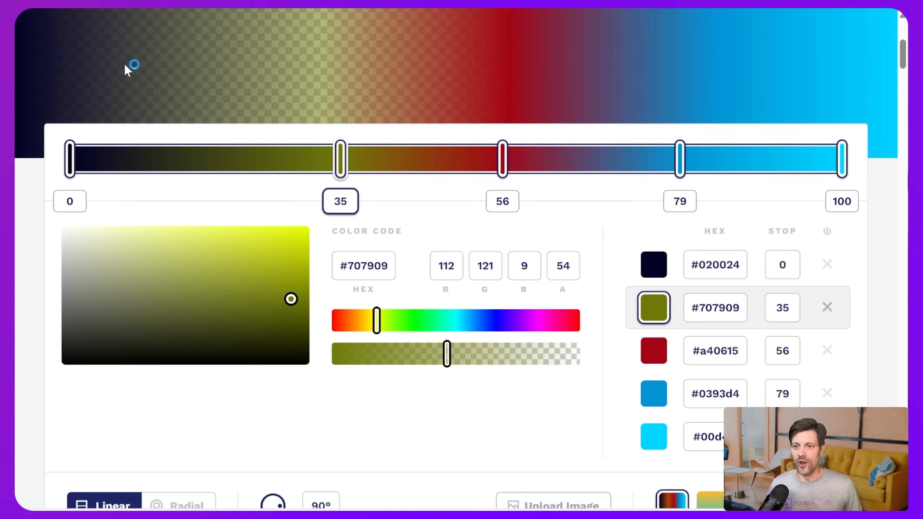
# Step: Set the linear gradient's angle to 177° and check the resulting preview
pyautogui.scroll(-2, 377, 391)
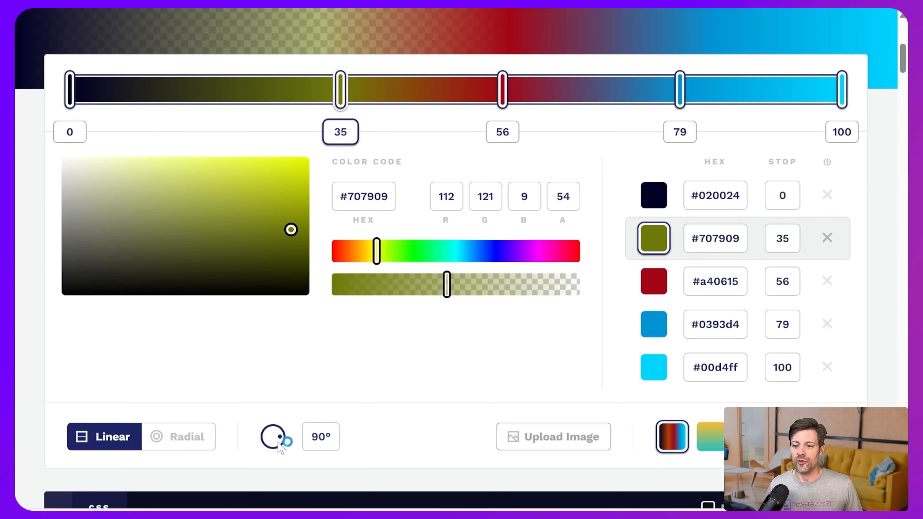
pyautogui.moveTo(283, 442); pyautogui.dragTo(275, 451)
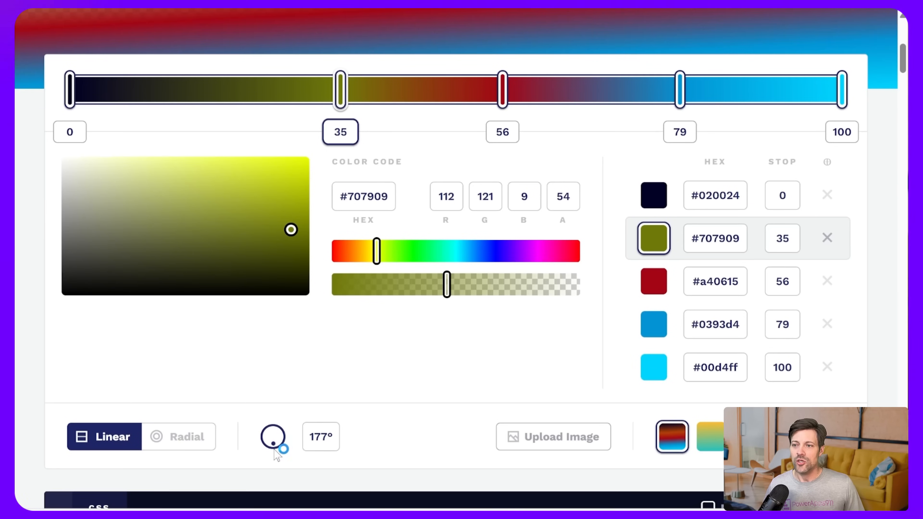
pyautogui.scroll(2, 549, 51)
pyautogui.scroll(-2, 505, 87)
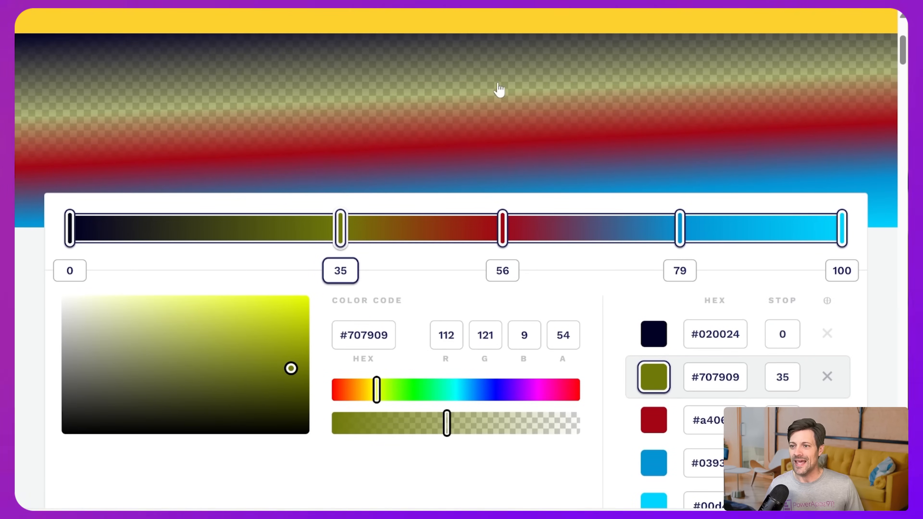
# Step: Try the radial gradient type, inspect its preview and switch the gradient back to linear
pyautogui.scroll(-4, 364, 115)
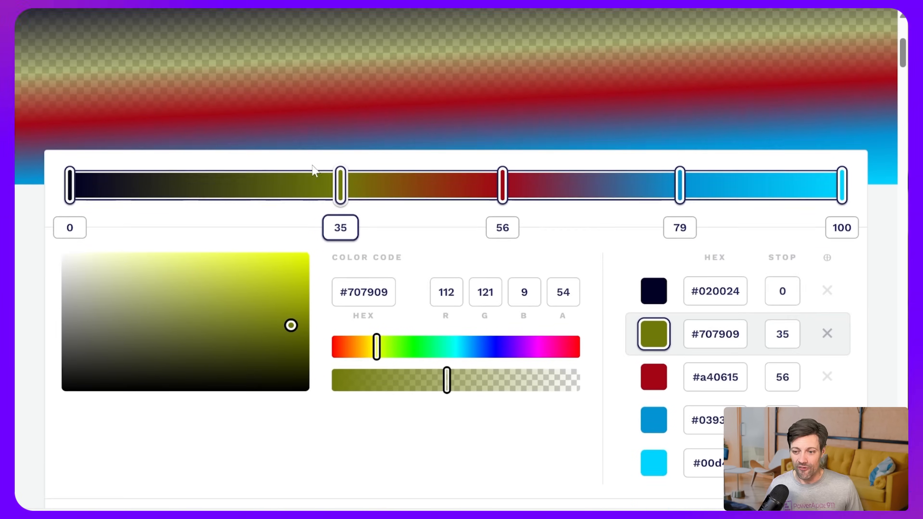
pyautogui.click(174, 439)
pyautogui.scroll(6, 465, 371)
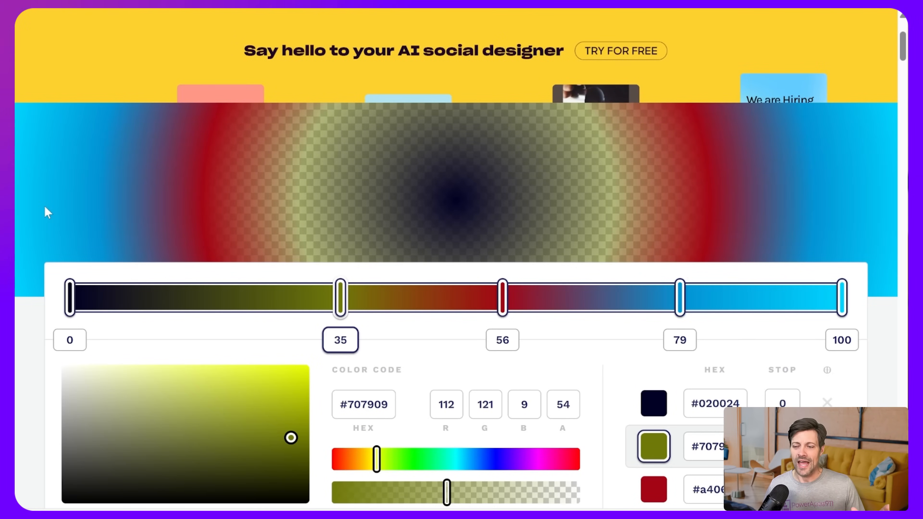
pyautogui.scroll(-8, 458, 216)
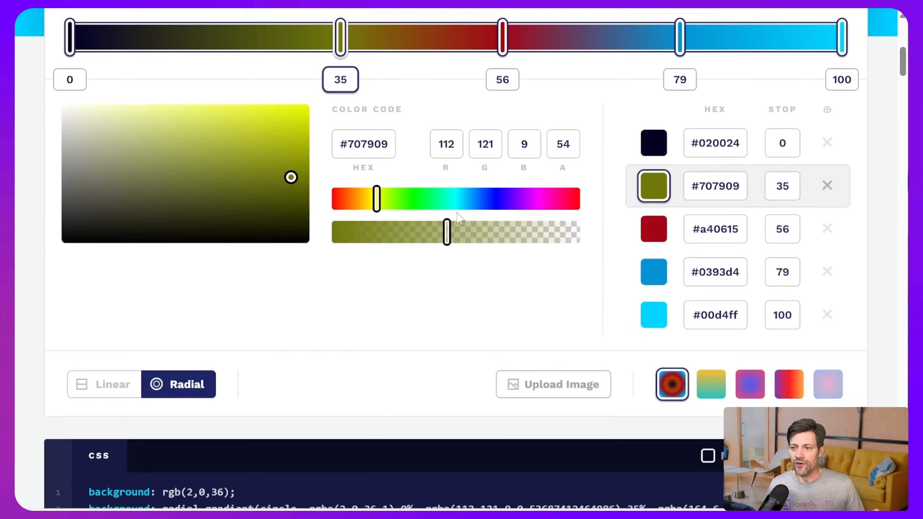
pyautogui.click(128, 368)
# Step: Review the generated CSS for the 177deg linear gradient and copy it to the clipboard
pyautogui.scroll(-4, 409, 291)
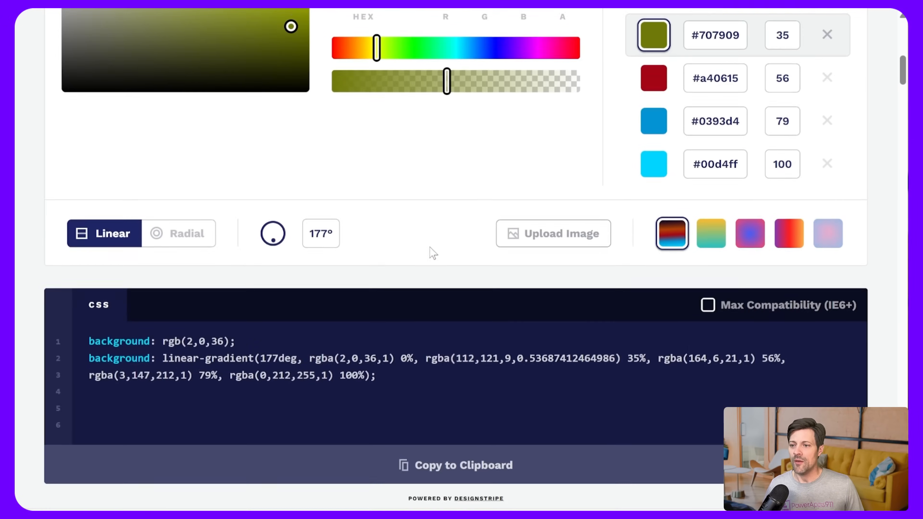
pyautogui.scroll(6, 505, 324)
pyautogui.scroll(-8, 423, 251)
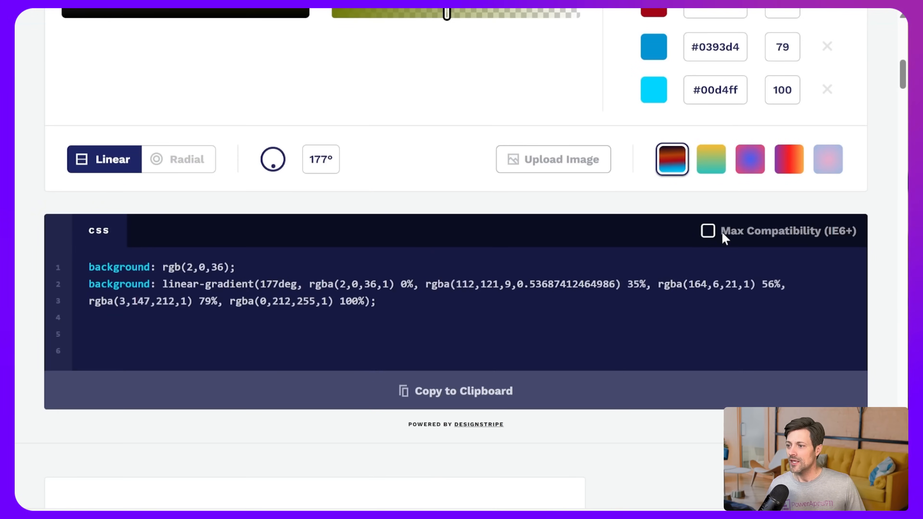
pyautogui.click(484, 388)
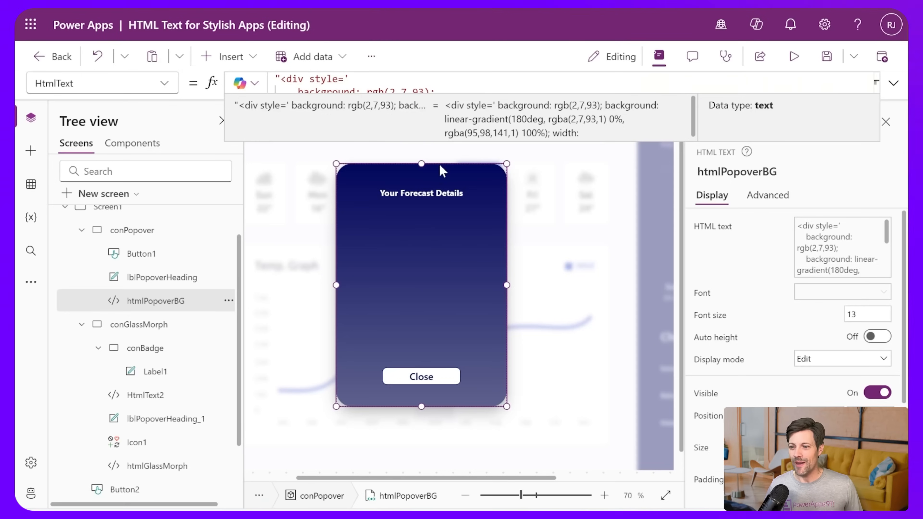
# Step: Switch to Power Apps and replace both background lines in htmlPopoverBG's formula with the copied 177deg gradient CSS
pyautogui.click(454, 142)
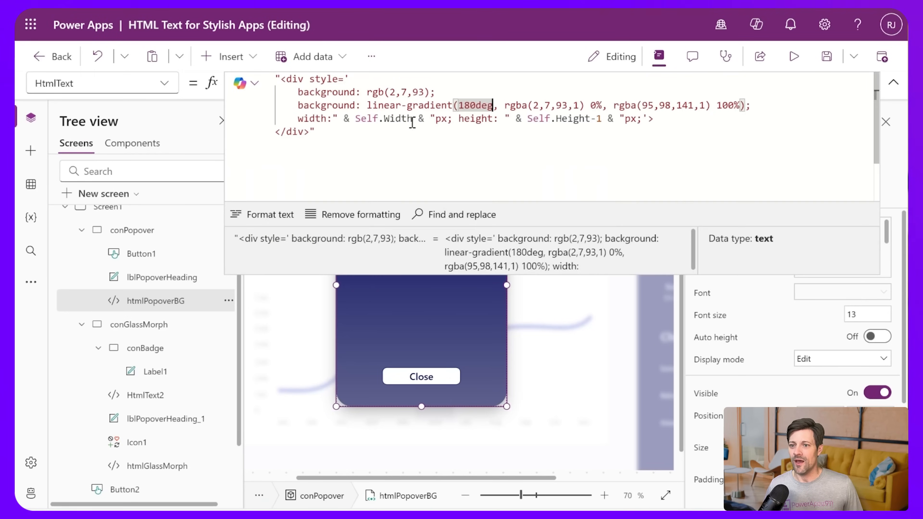
pyautogui.moveTo(299, 118); pyautogui.dragTo(648, 119)
pyautogui.moveTo(299, 94); pyautogui.dragTo(745, 109)
pyautogui.hotkey('ctrl', 'v')
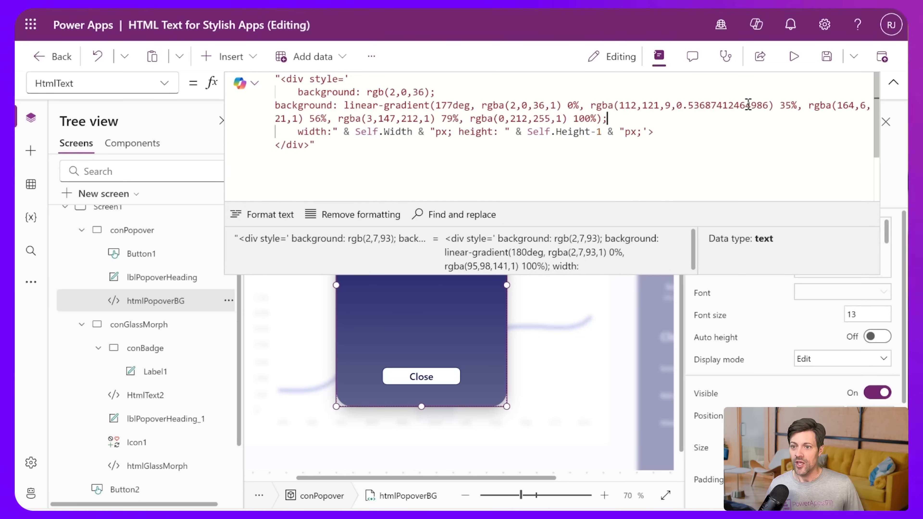
pyautogui.click(894, 82)
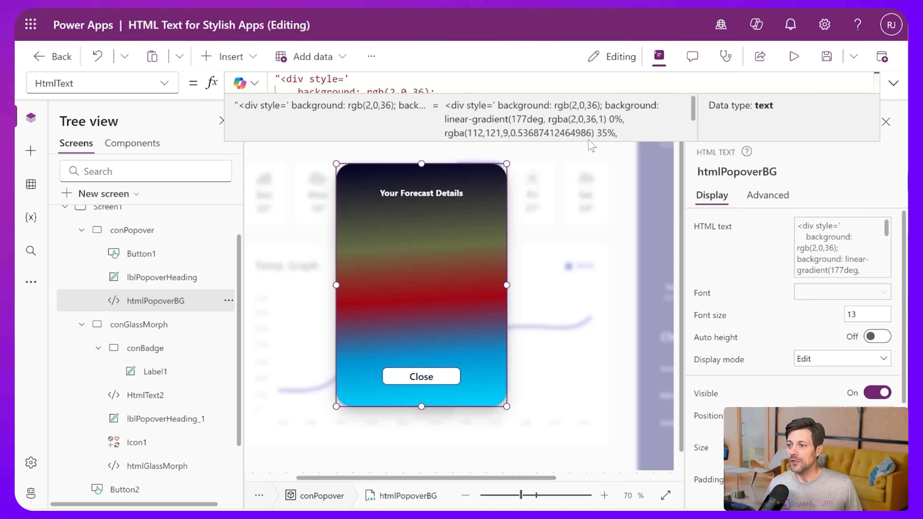
# Step: Undo the pasted gradient CSS in htmlPopoverBG's formula and collapse the formula editor
pyautogui.moveTo(589, 142); pyautogui.dragTo(584, 276)
pyautogui.hotkey('ctrl', 'z')
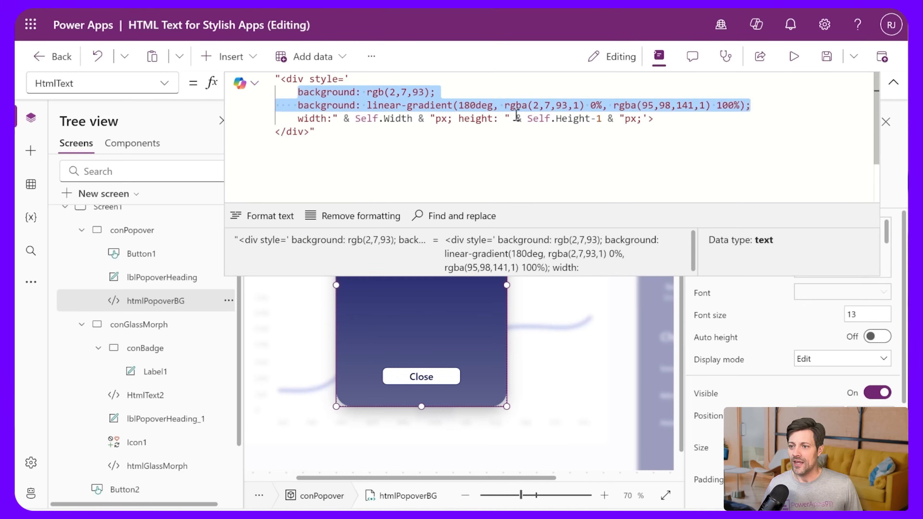
pyautogui.click(488, 118)
pyautogui.click(893, 83)
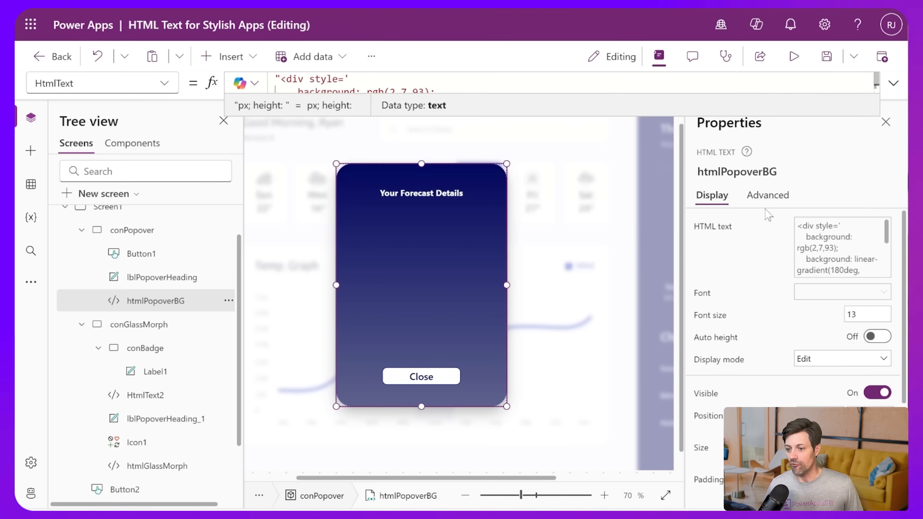
# Step: Examine the popover's lower rounded corners in the editor at 110% zoom and in the app preview
pyautogui.click(464, 418)
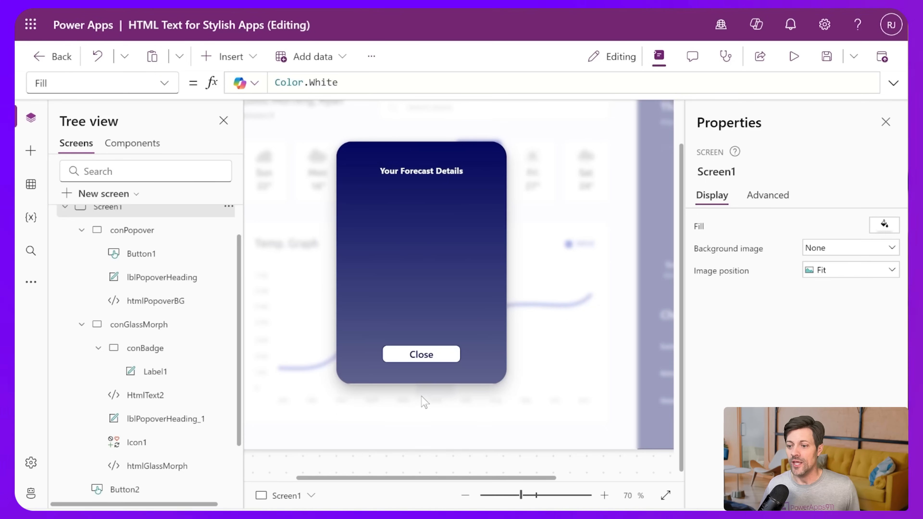
pyautogui.scroll(4, 423, 404)
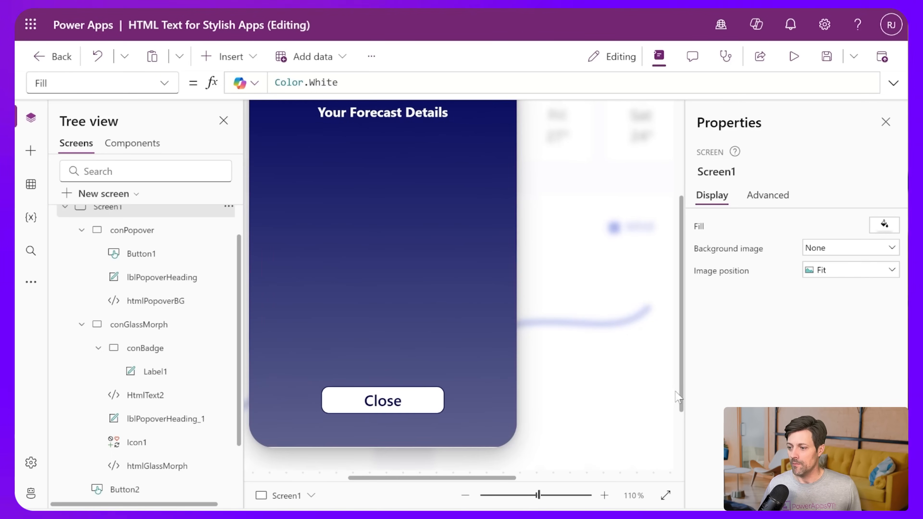
pyautogui.moveTo(682, 395); pyautogui.dragTo(681, 439)
pyautogui.click(527, 452)
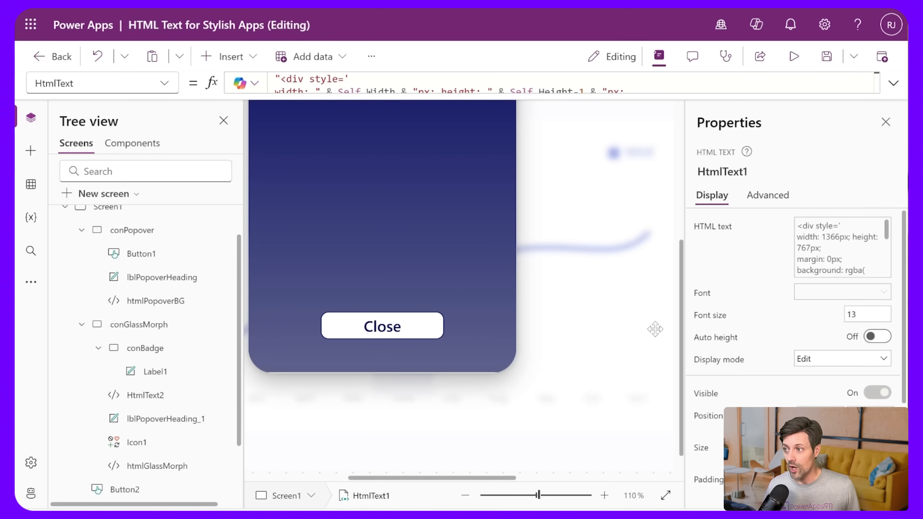
pyautogui.click(794, 56)
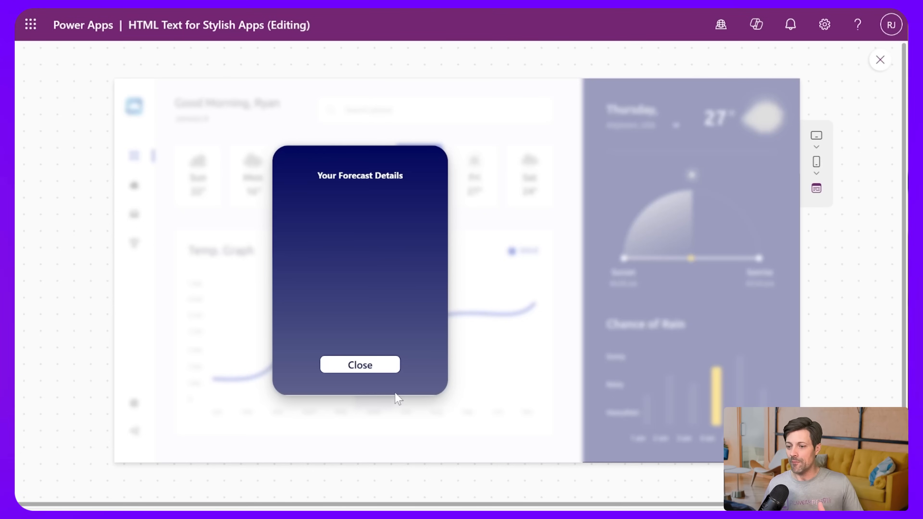
pyautogui.click(880, 60)
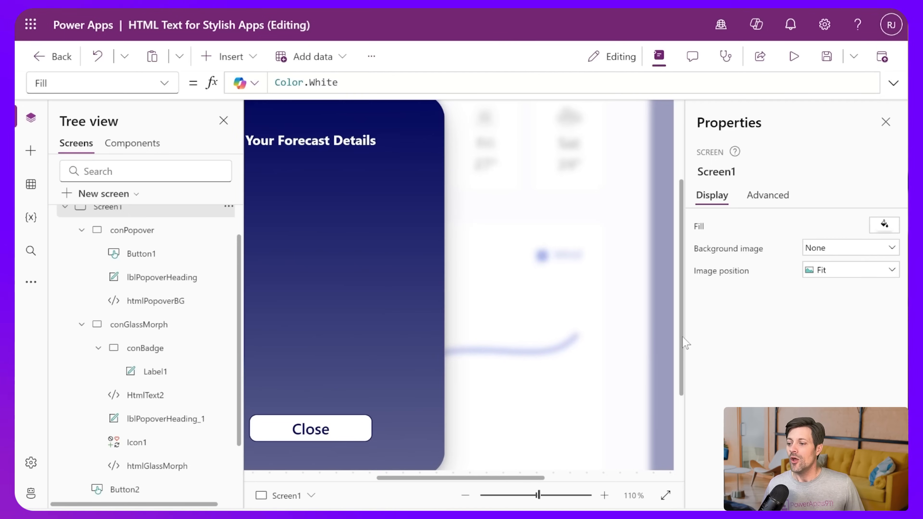
pyautogui.moveTo(683, 337); pyautogui.dragTo(682, 383)
pyautogui.moveTo(480, 481); pyautogui.dragTo(418, 481)
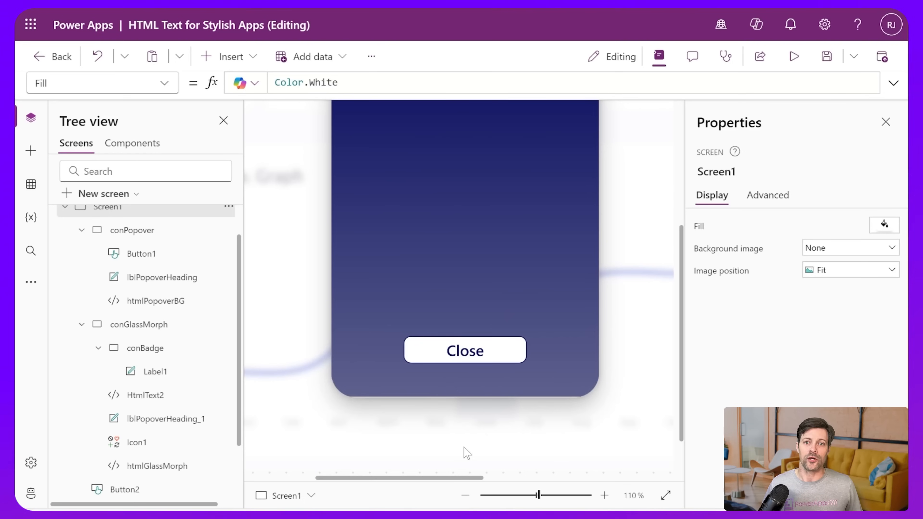
# Step: Copy the color rgba(95,98,141,1) from the linear-gradient line in htmlPopoverBG's formula
pyautogui.click(363, 326)
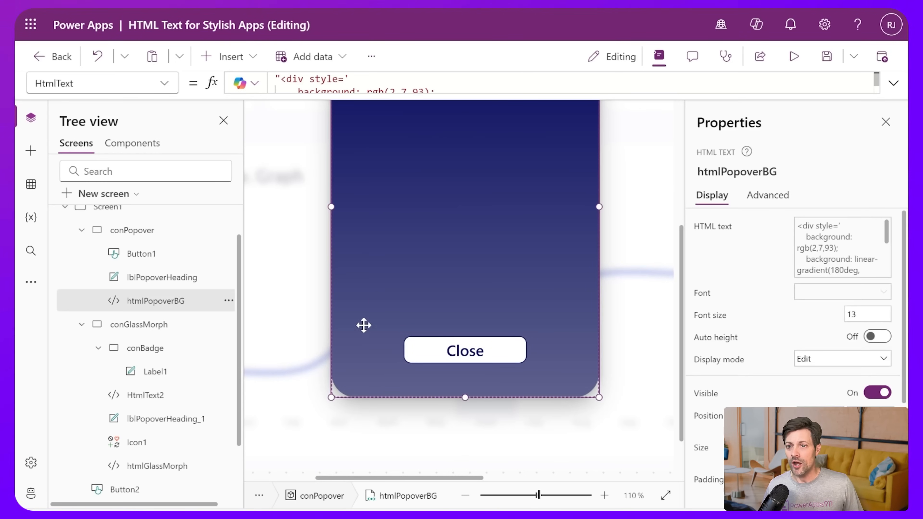
pyautogui.moveTo(394, 95); pyautogui.dragTo(411, 250)
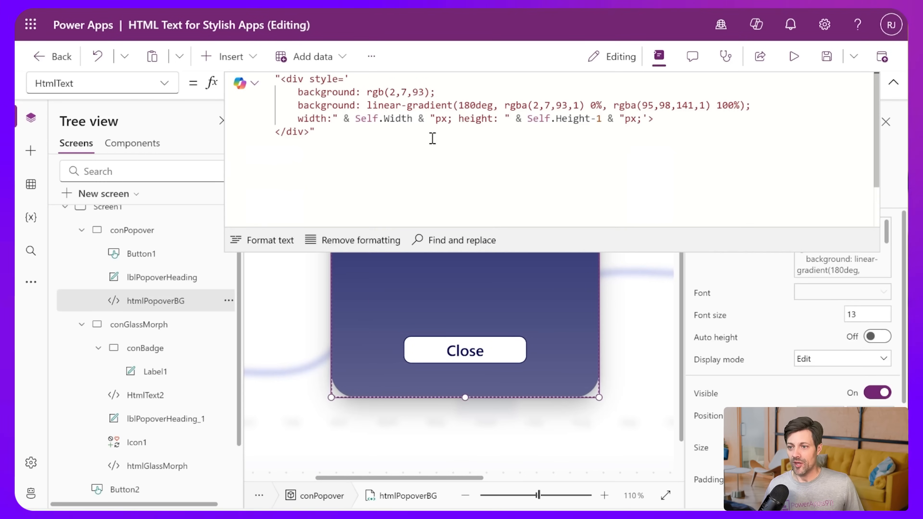
pyautogui.moveTo(505, 107); pyautogui.dragTo(711, 103)
pyautogui.hotkey('ctrl', 'c')
pyautogui.click(698, 99)
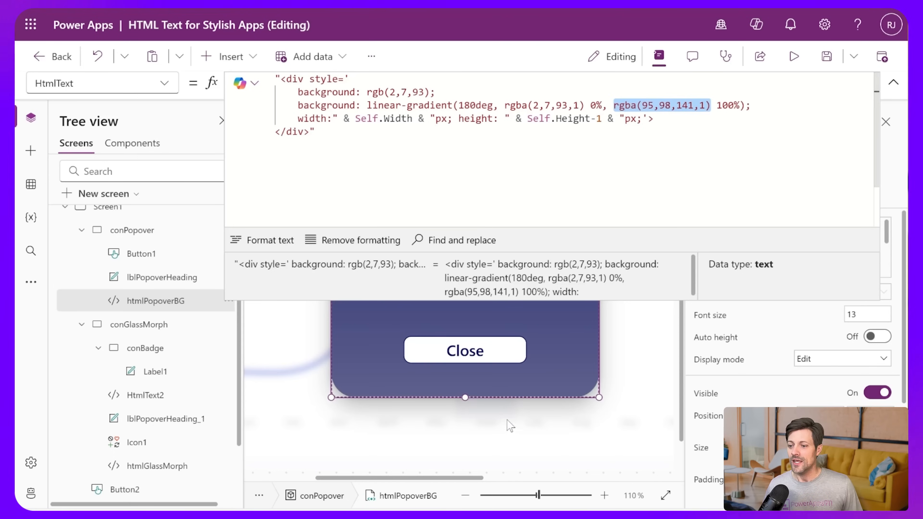
# Step: Set conPopover's Fill to RGBA(95,98,141,1), using the uppercase function name
pyautogui.click(137, 230)
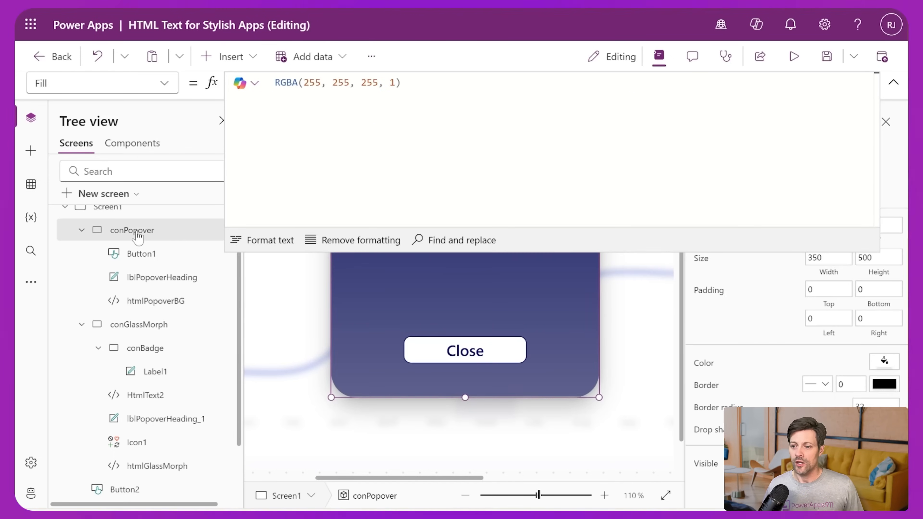
pyautogui.click(484, 88)
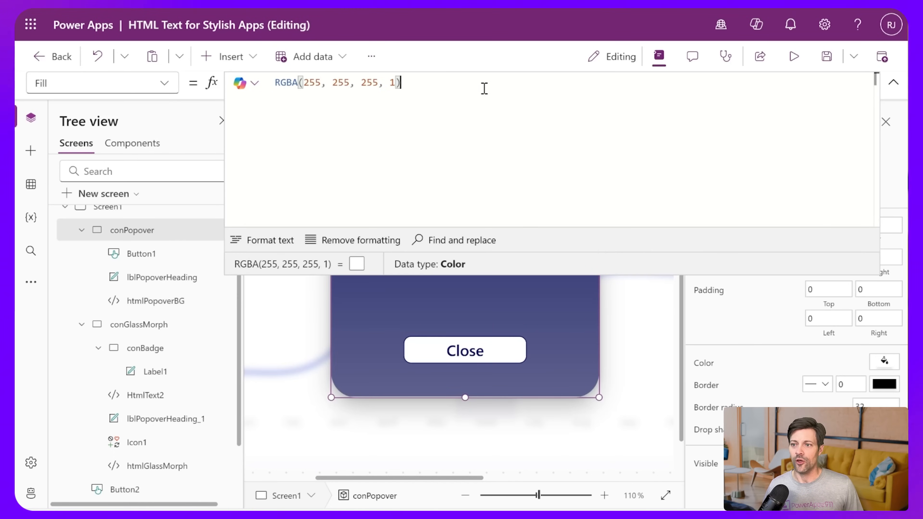
pyautogui.hotkey('ctrl', 'a')
pyautogui.hotkey('ctrl', 'v')
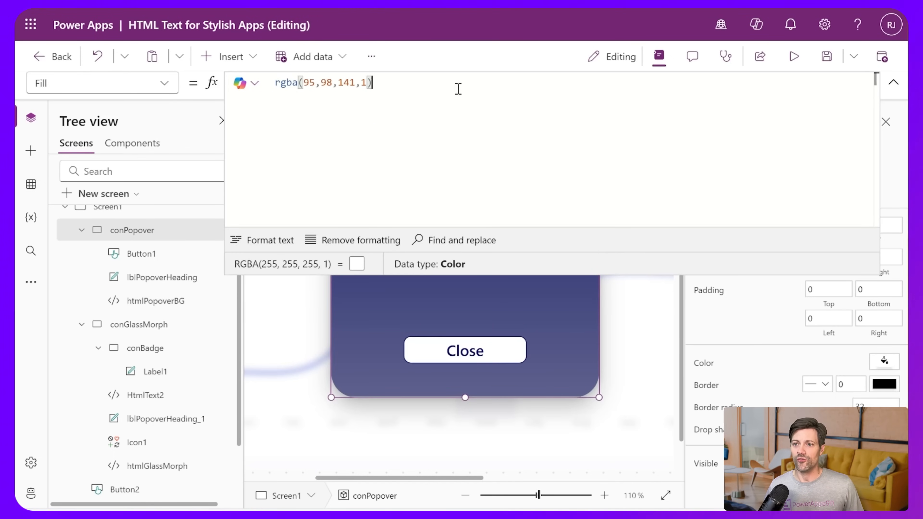
pyautogui.moveTo(298, 83); pyautogui.dragTo(266, 82)
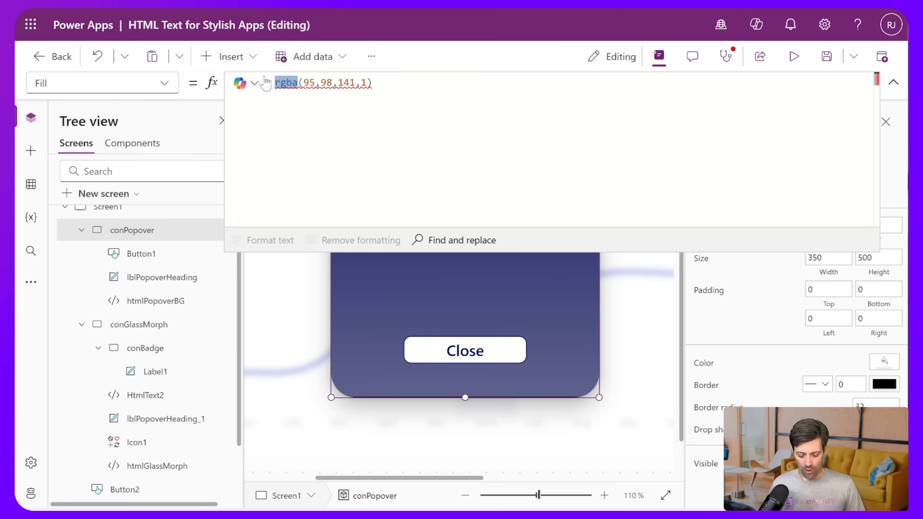
pyautogui.write('RGBA')
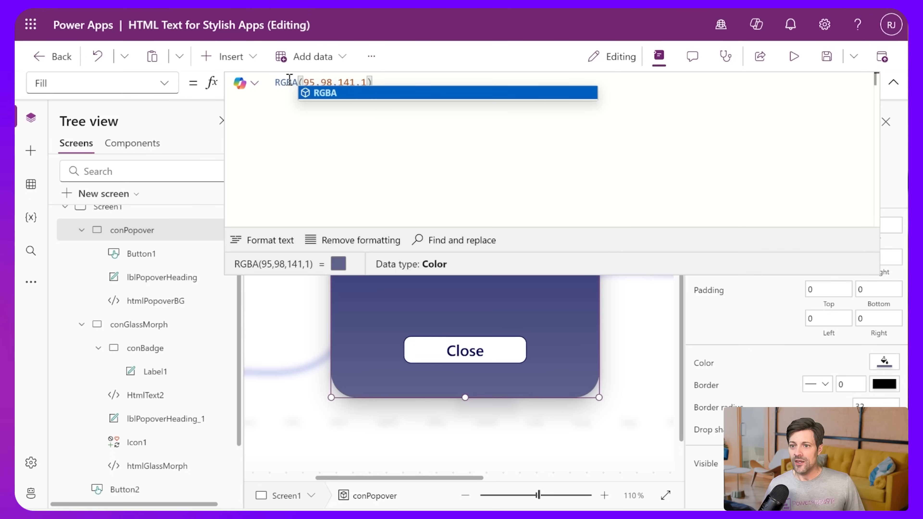
pyautogui.click(285, 82)
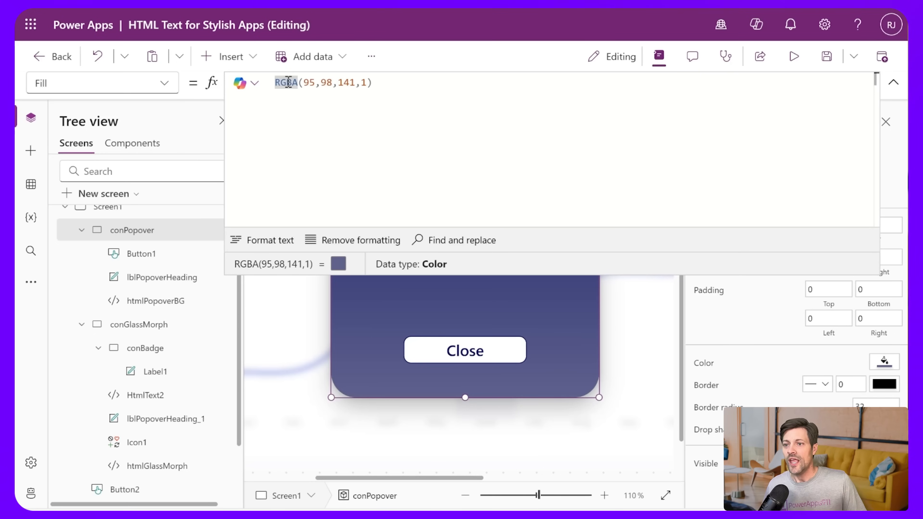
pyautogui.click(386, 83)
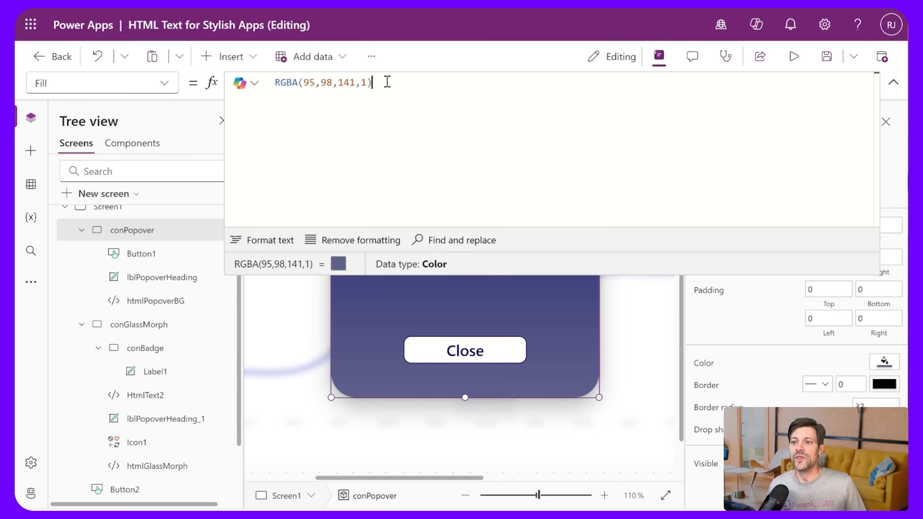
# Step: Examine the popover's lower rounded corners at 130% zoom with the formula editor collapsed
pyautogui.click(411, 456)
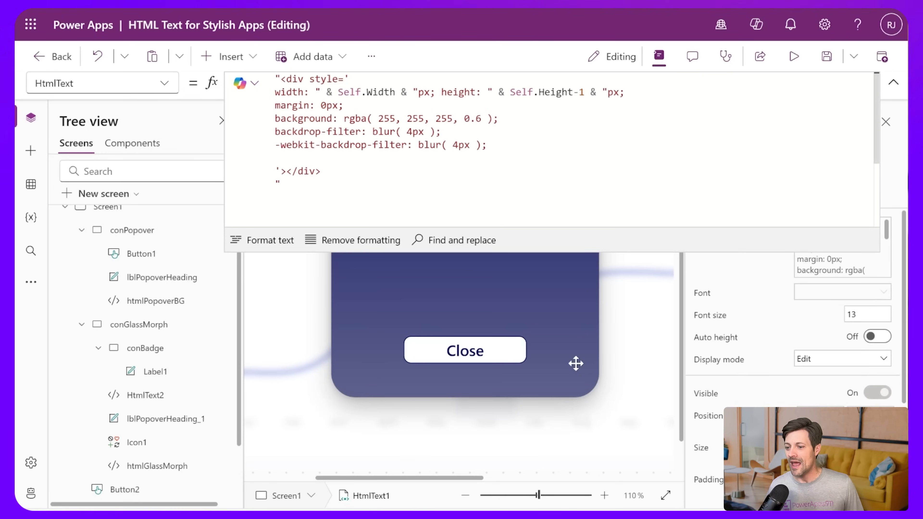
pyautogui.scroll(2, 392, 437)
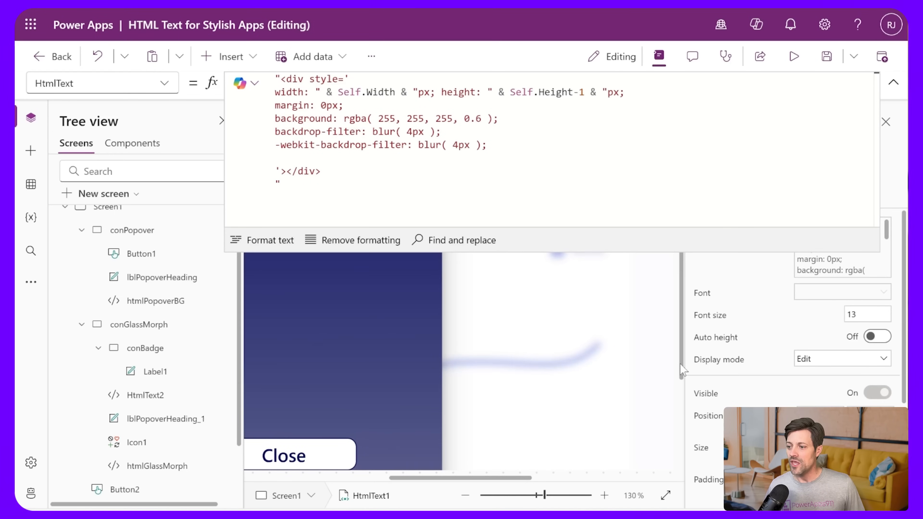
pyautogui.moveTo(682, 369); pyautogui.dragTo(685, 445)
pyautogui.moveTo(515, 479); pyautogui.dragTo(468, 479)
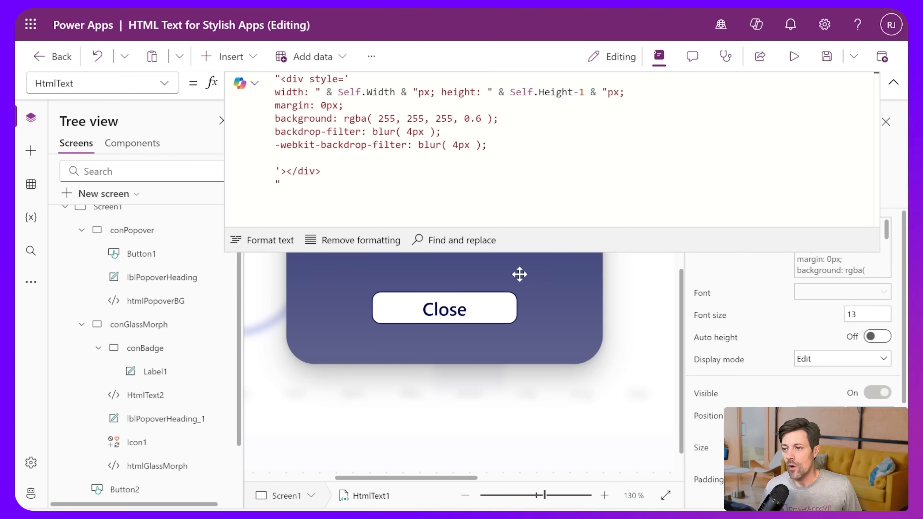
pyautogui.click(899, 78)
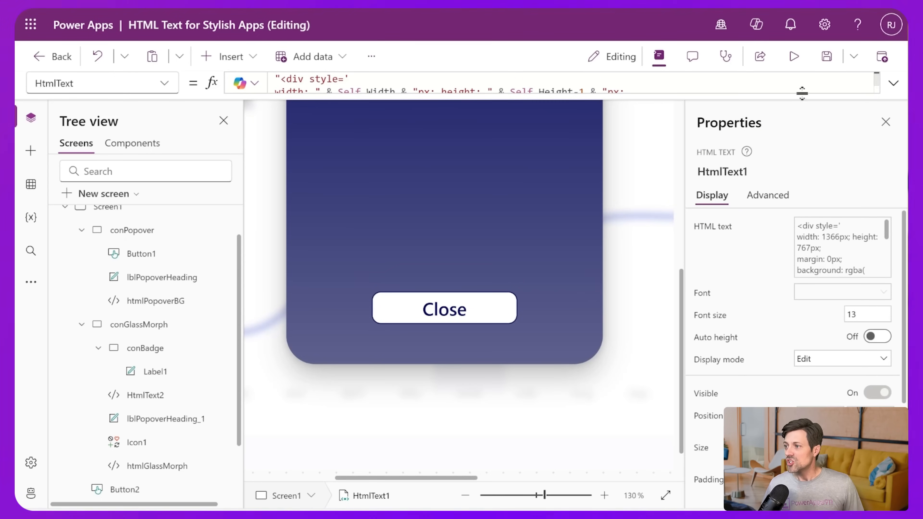
# Step: Preview the app, revisit the CSS gradient generator page and close the forecast details popover
pyautogui.click(793, 57)
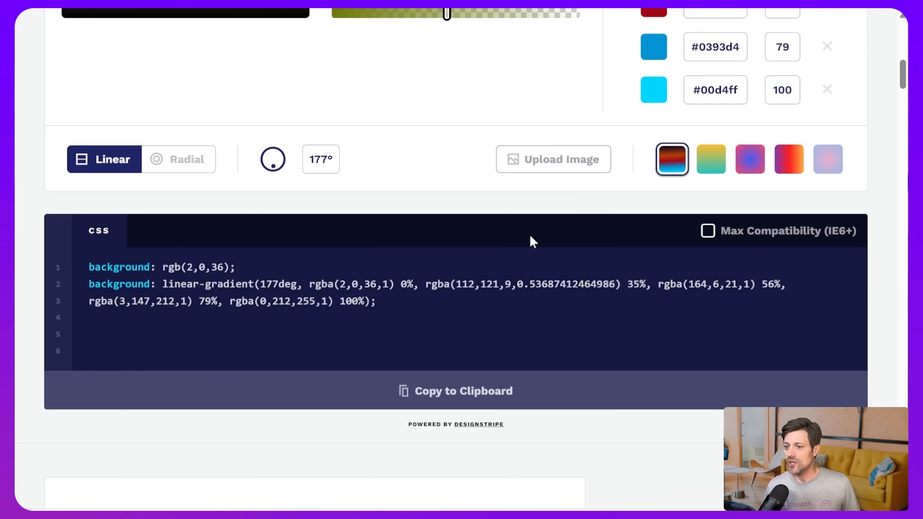
pyautogui.scroll(10, 435, 320)
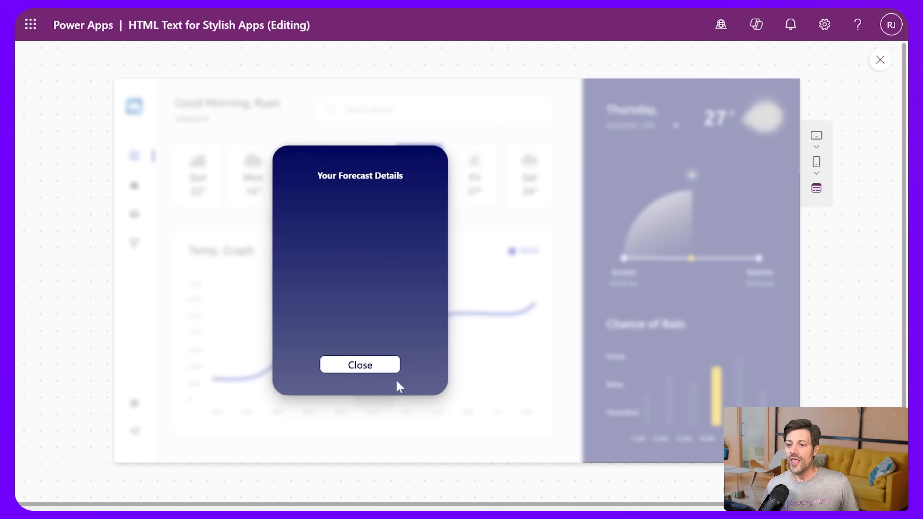
pyautogui.click(366, 363)
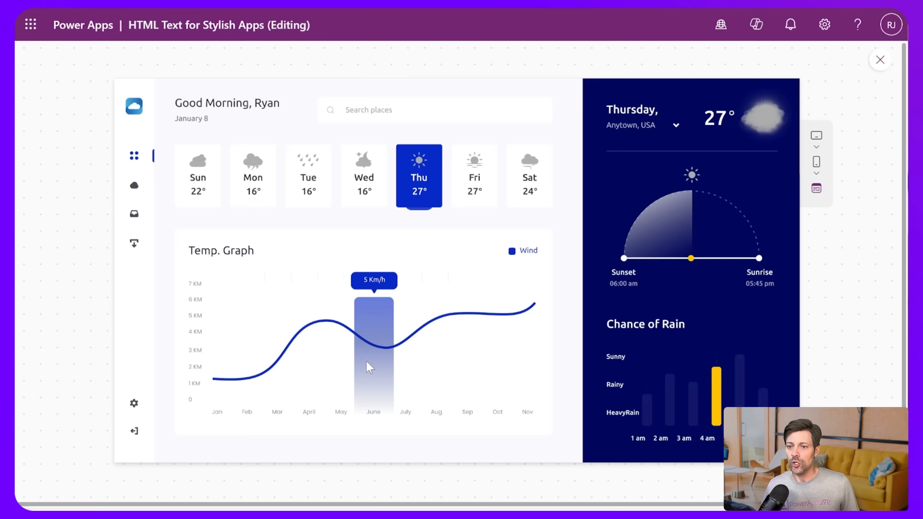
# Step: Open the Severe Weather Alerts panel from the daily forecast row, examine its pill badges and close the panel
pyautogui.click(257, 184)
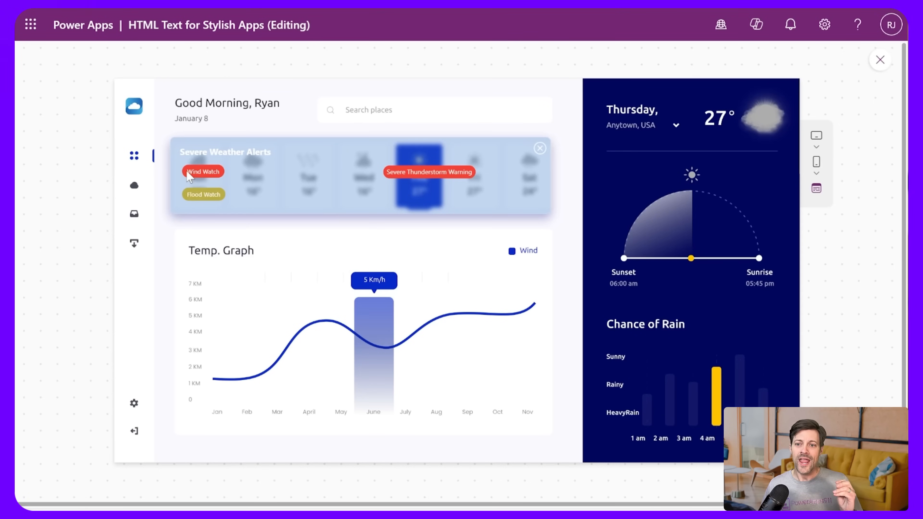
pyautogui.moveTo(187, 172); pyautogui.dragTo(219, 172)
pyautogui.click(245, 176)
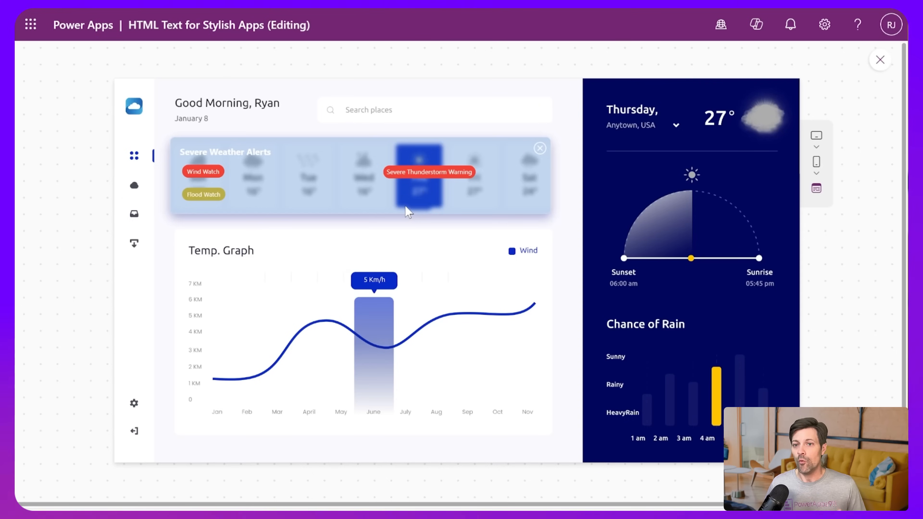
pyautogui.click(541, 149)
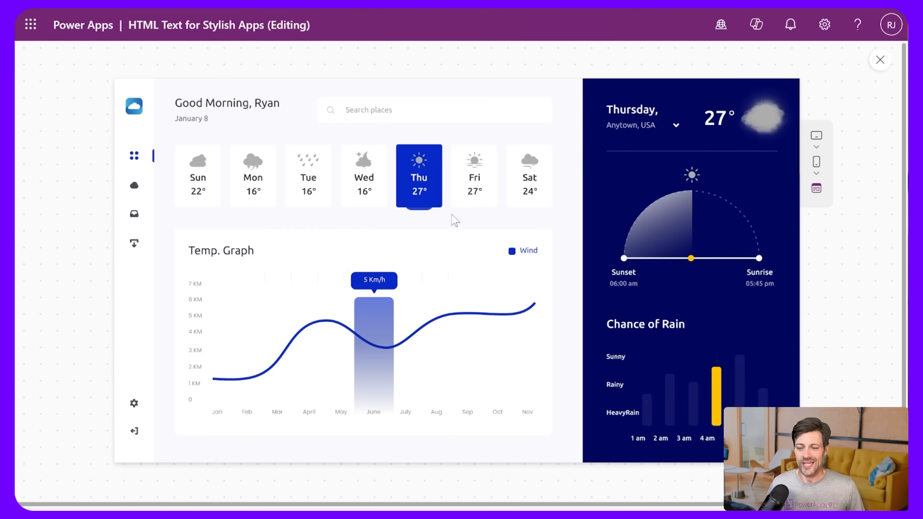